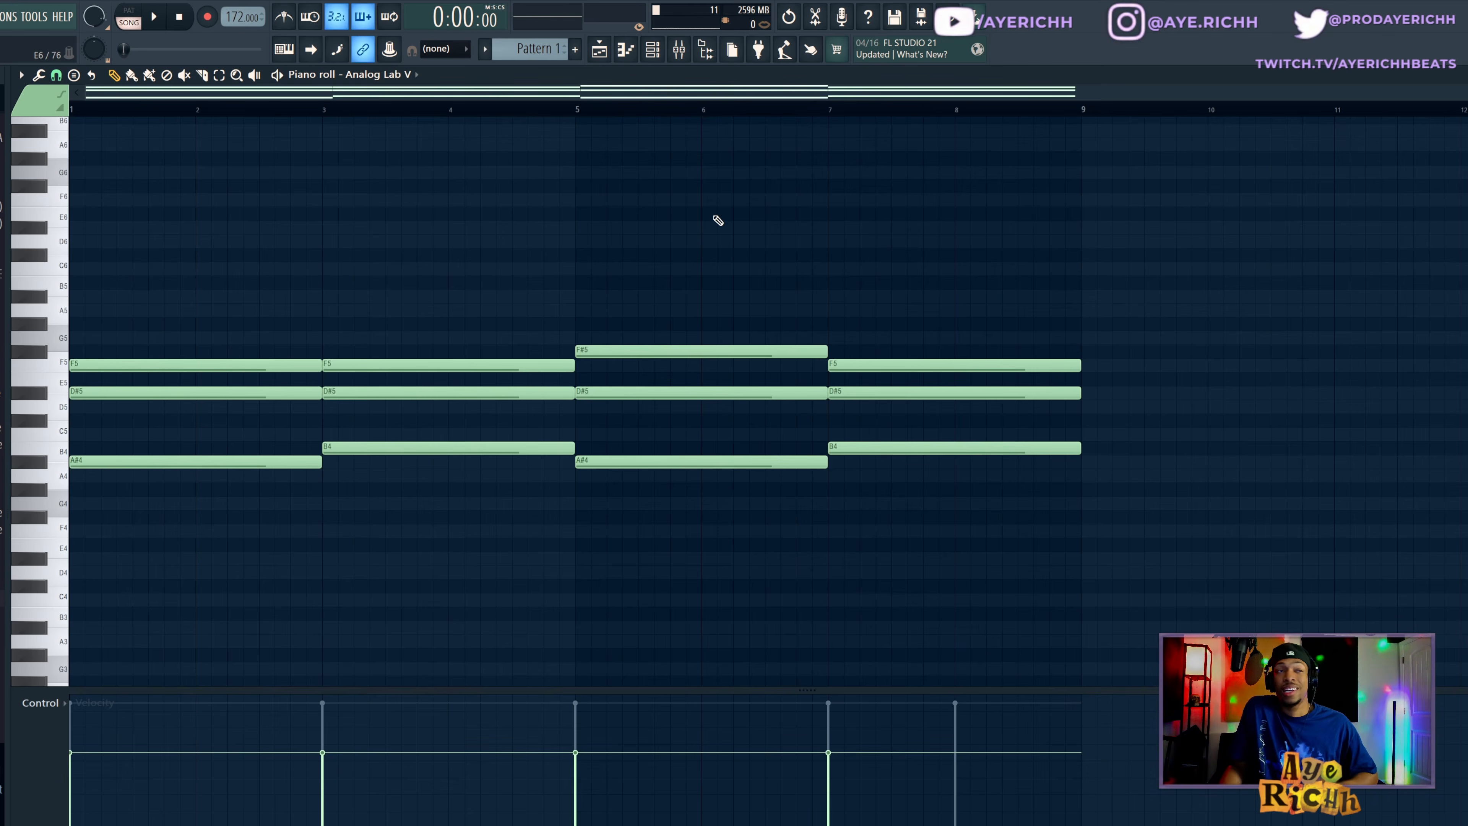
Step: Open the first Analog Lab V instrument to check its loaded preset, and return to the piano roll
key("F6")
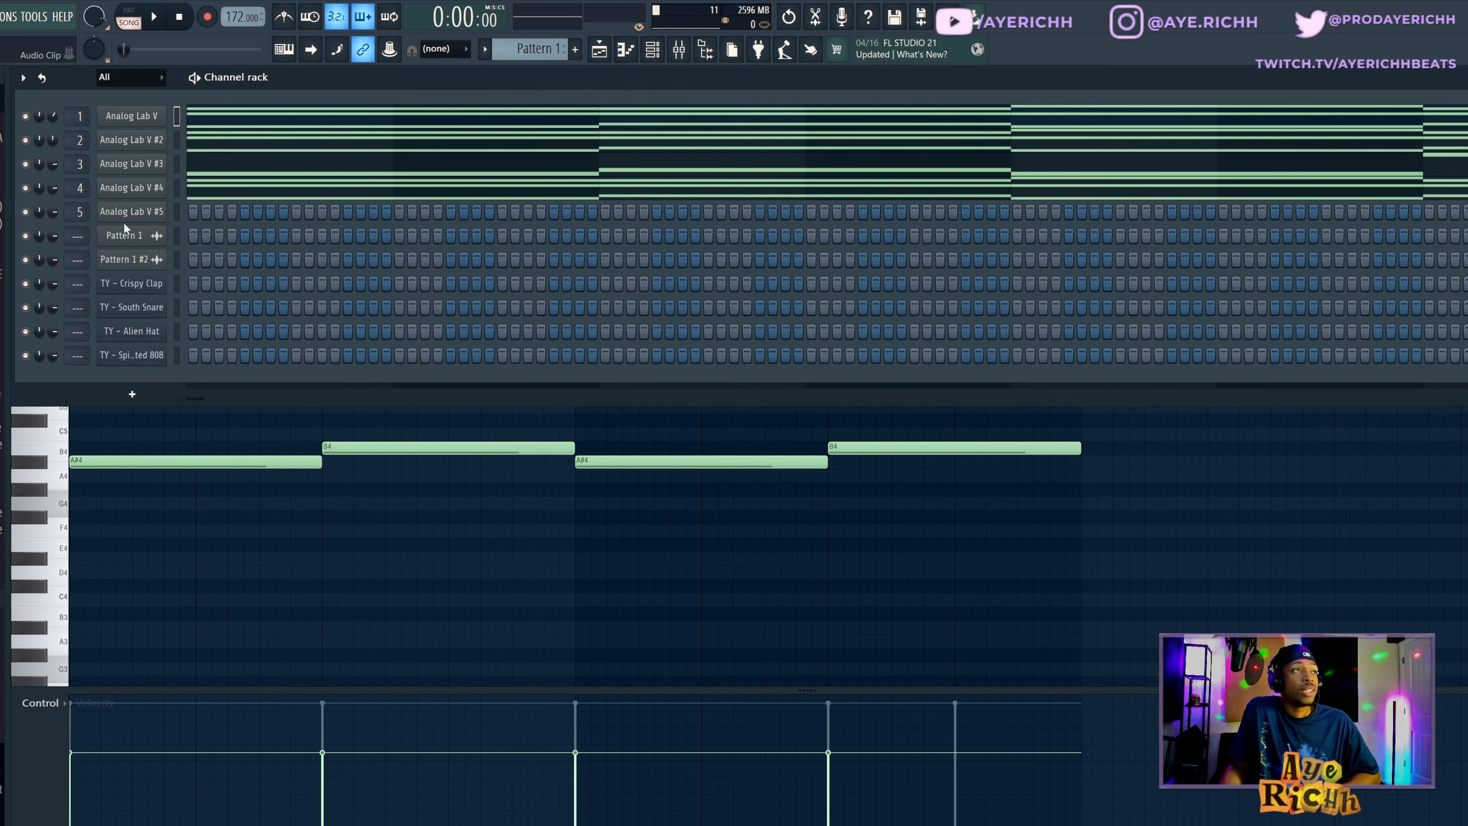
left_click(138, 121)
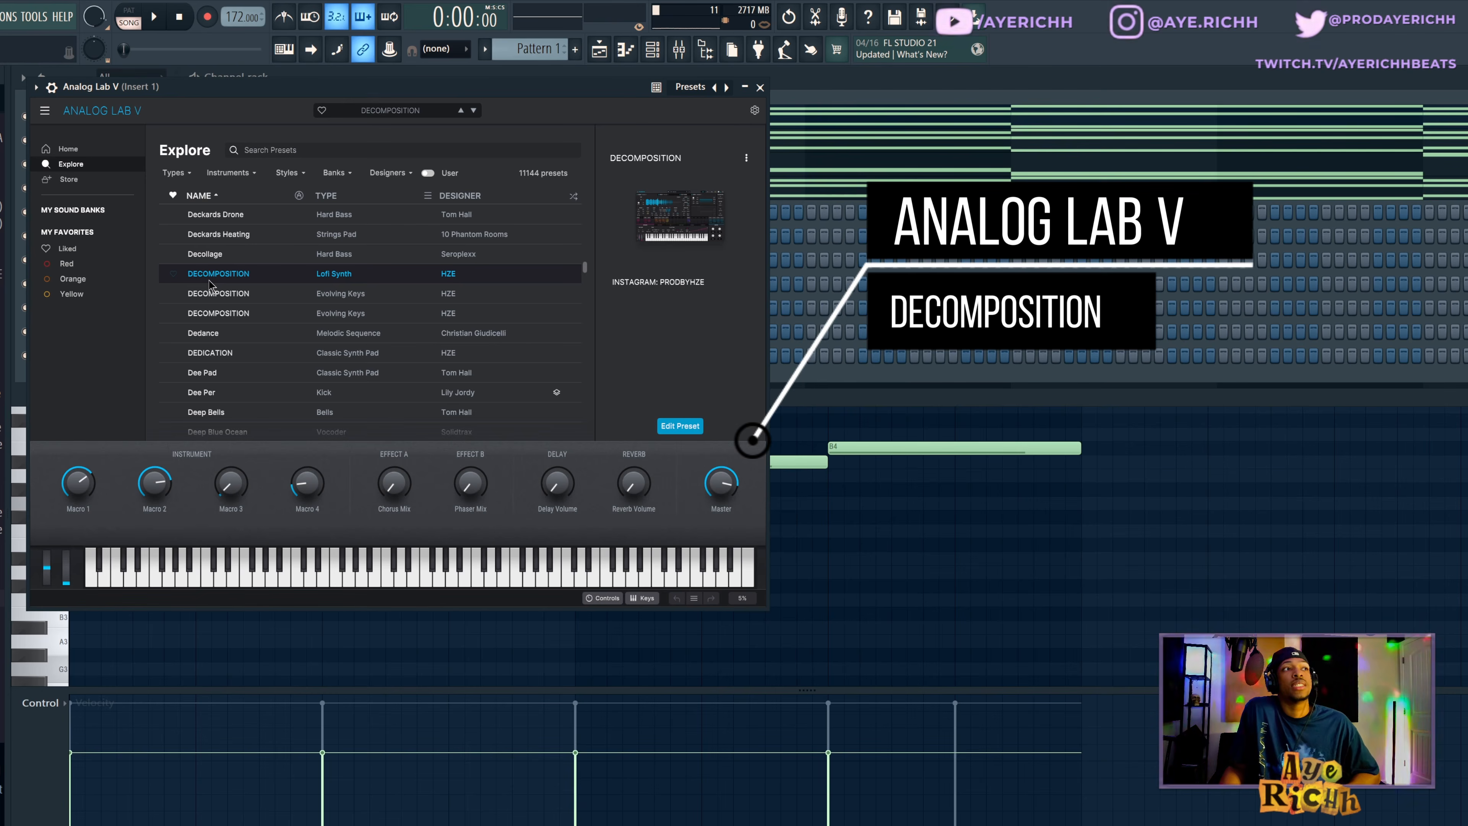
left_click(1015, 577)
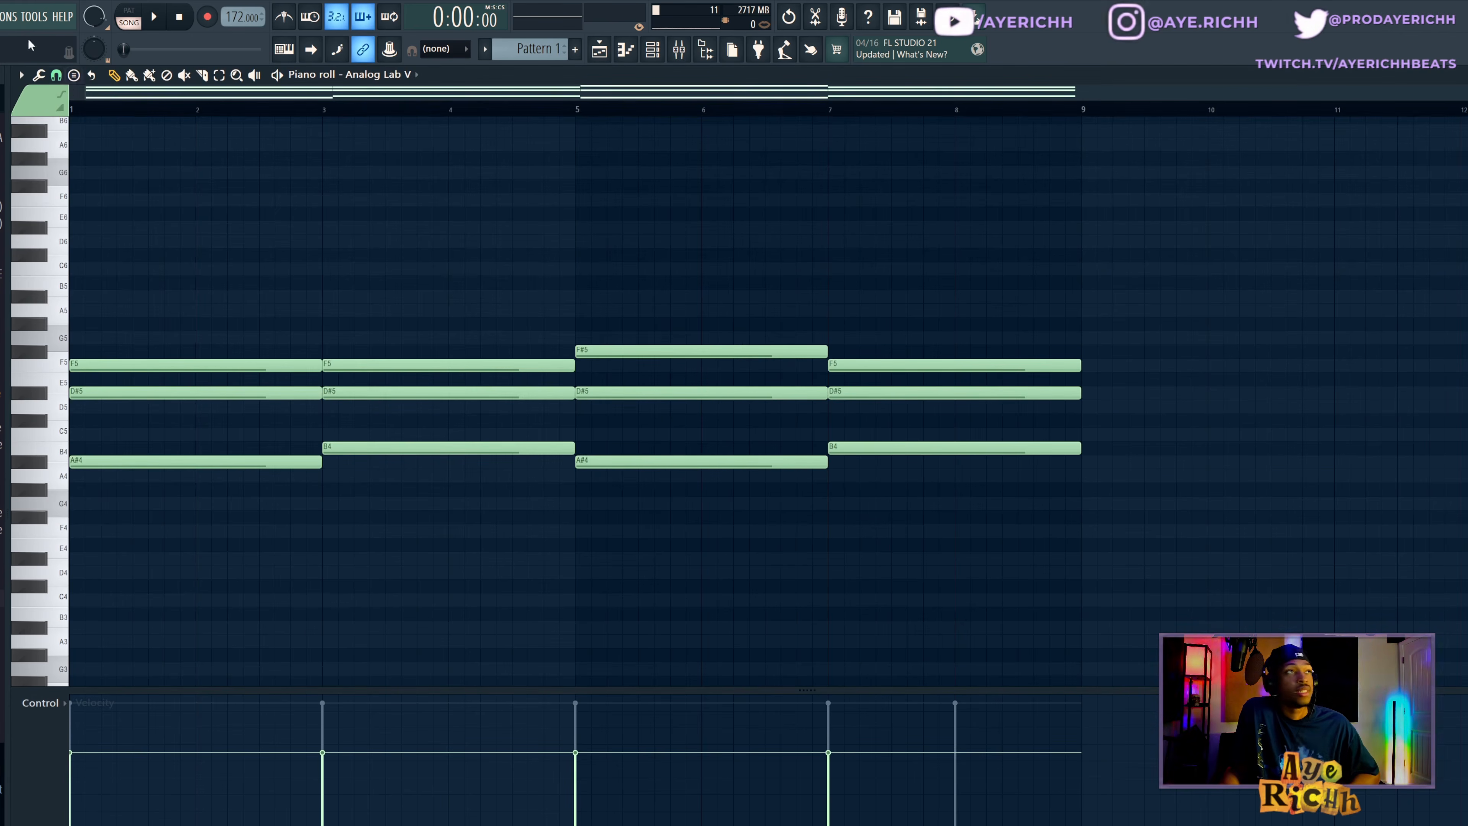
Step: Switch playback to pattern mode and listen to the four-chord progression
left_click(129, 16)
left_click(653, 50)
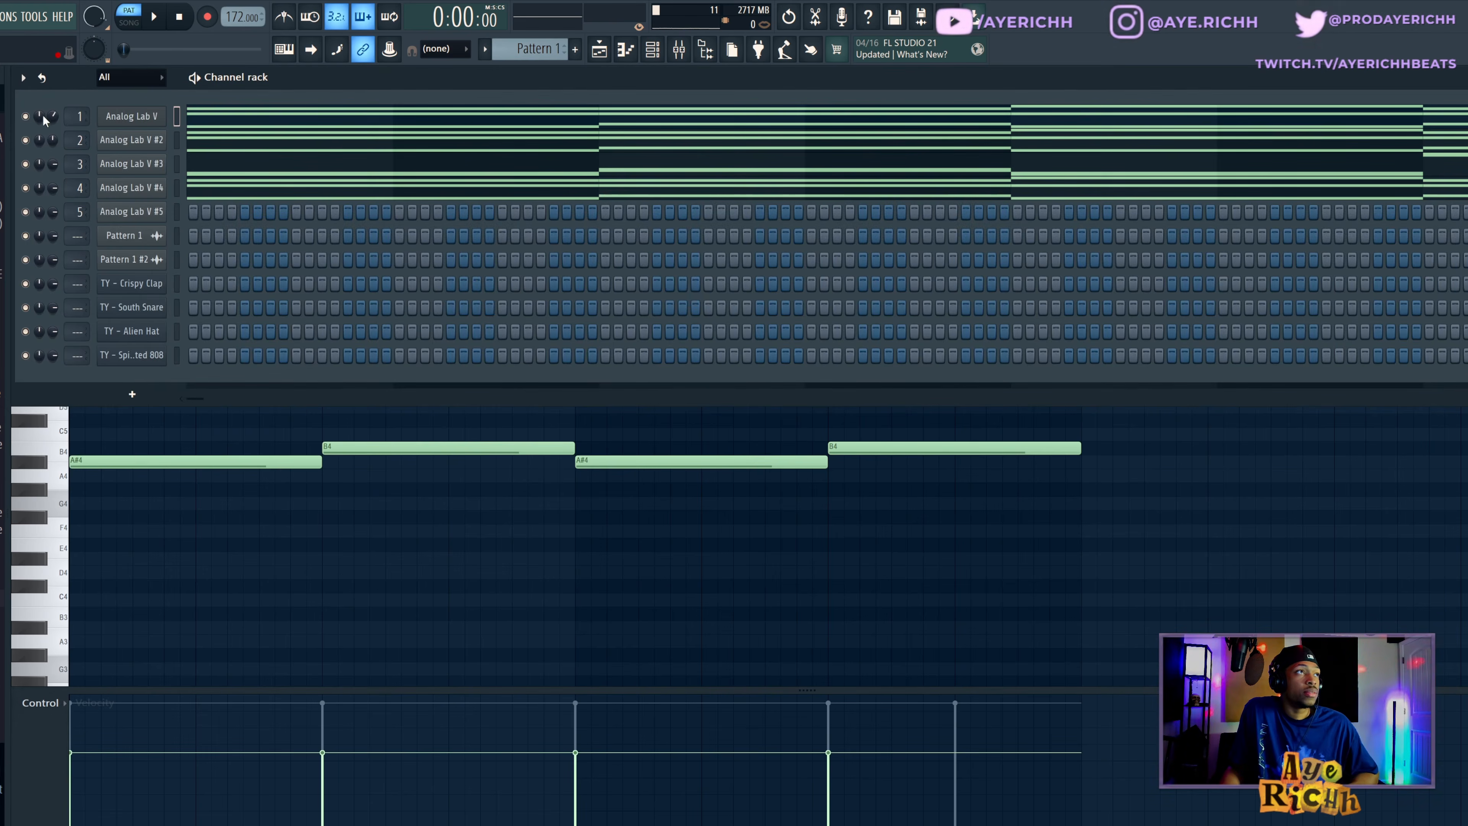
key("F6")
key("space")
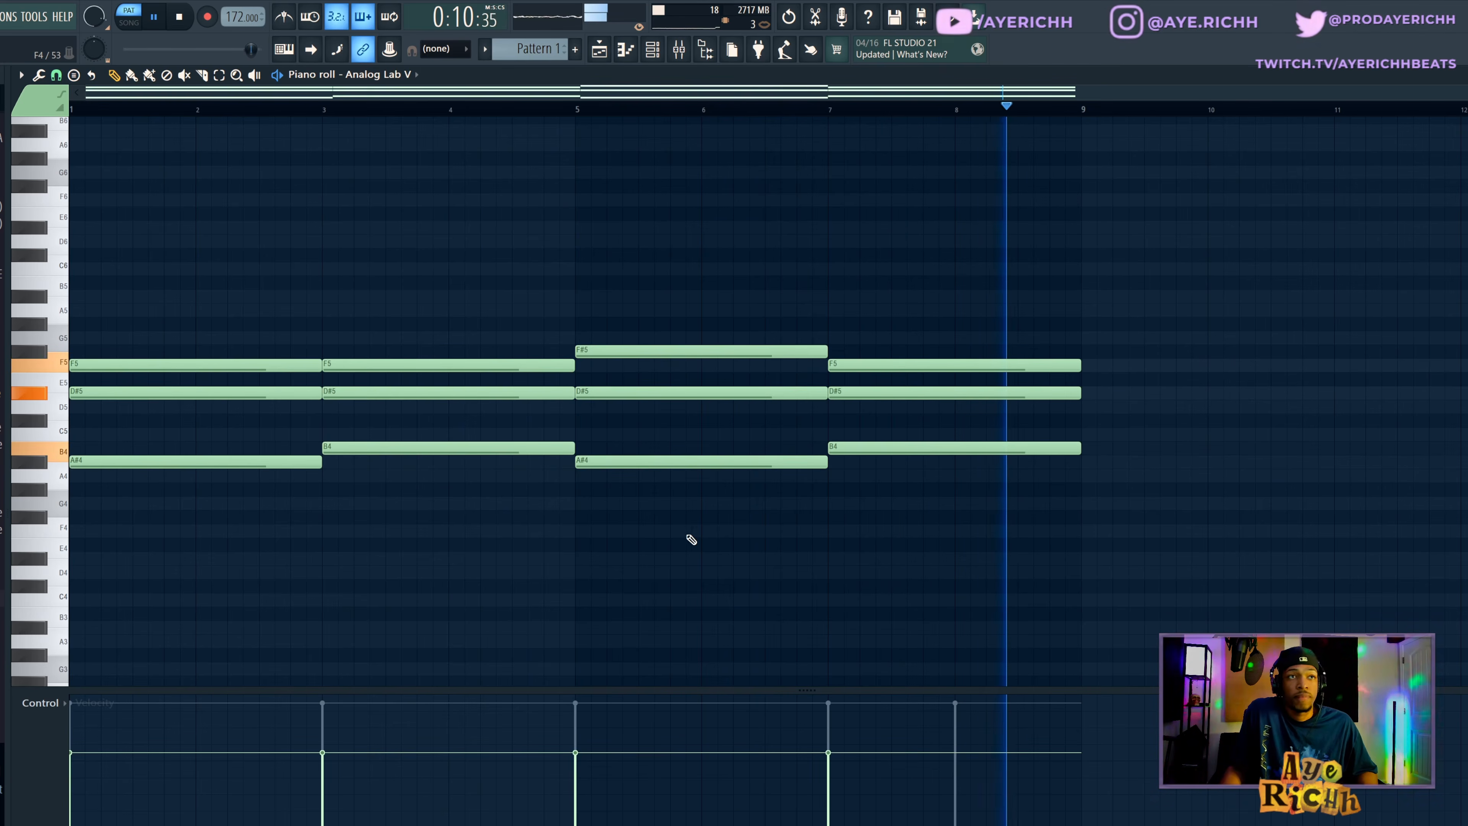
key("space")
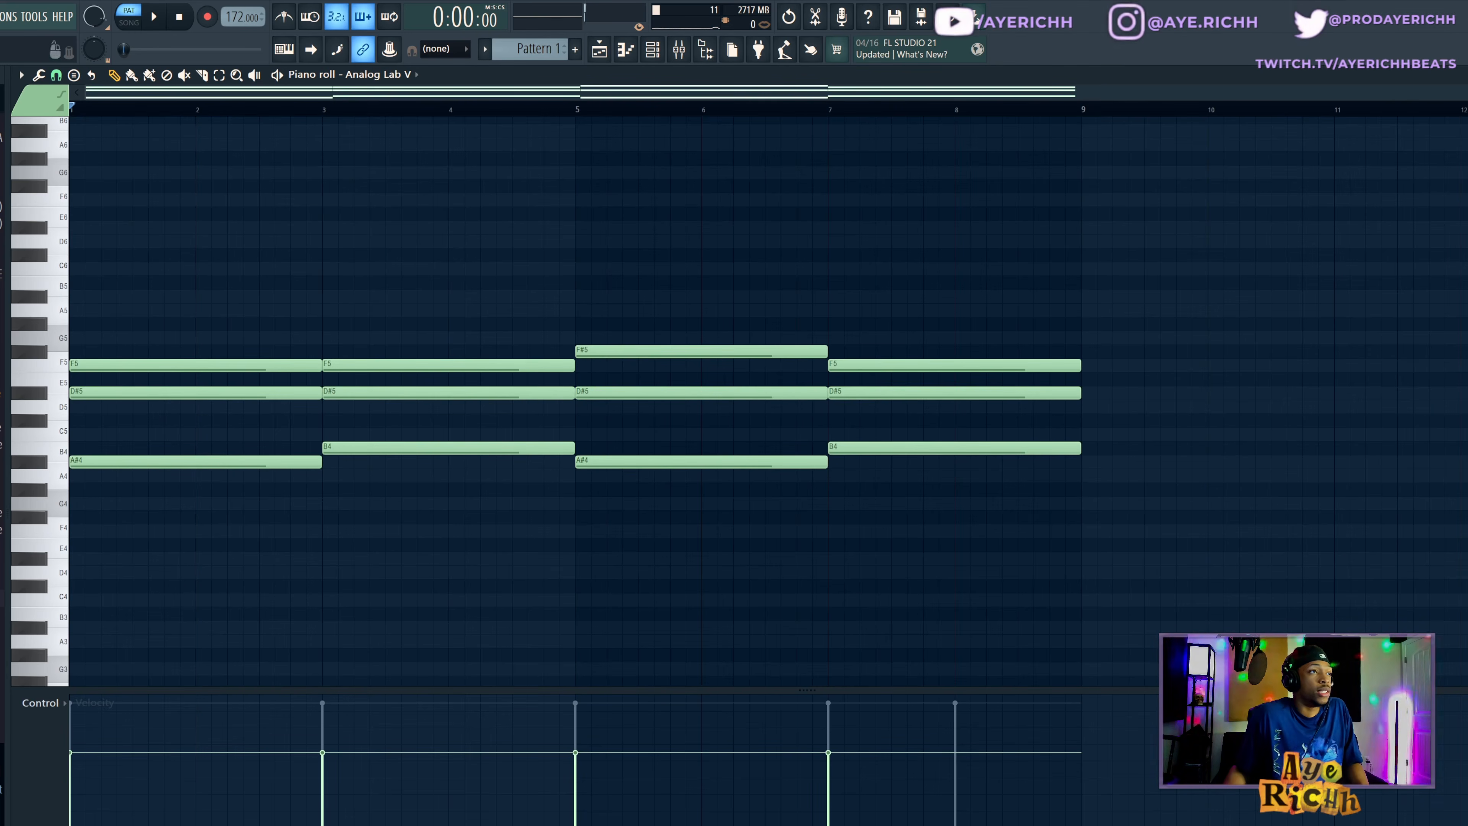
Step: Set the piano roll's scale highlighting root note to D#
left_click(28, 77)
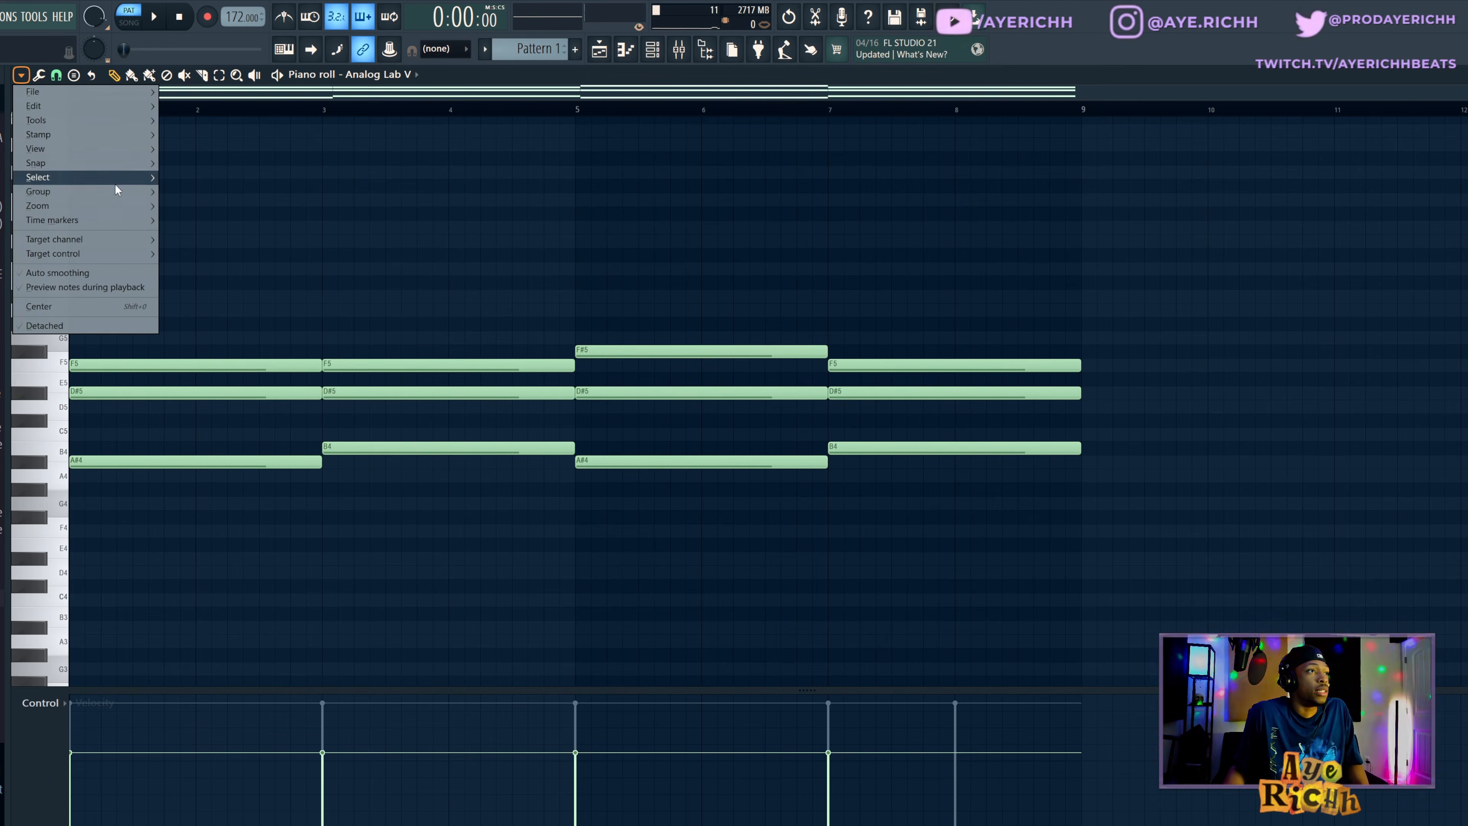
mouse_move(93, 149)
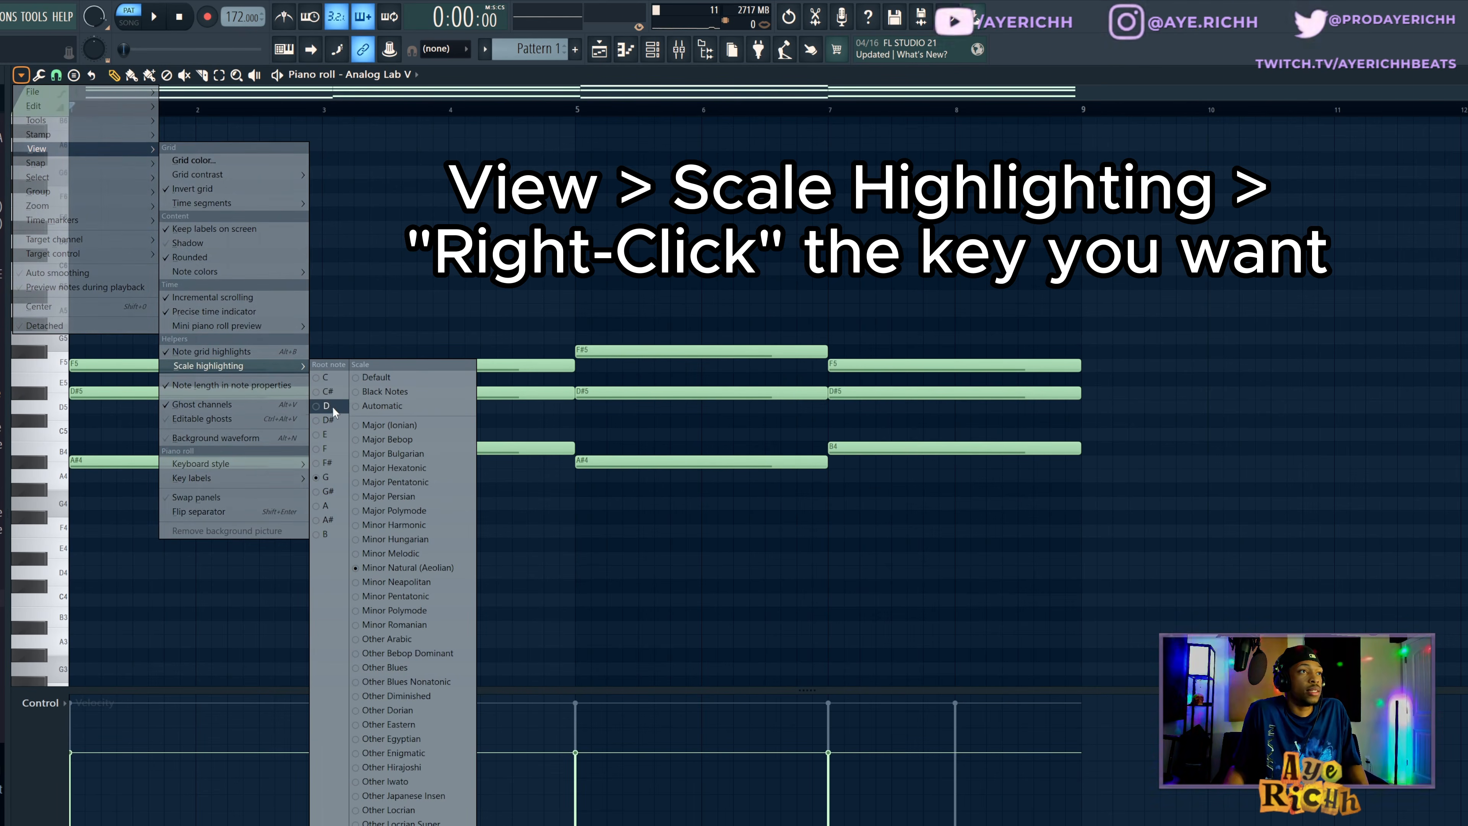
right_click(330, 420)
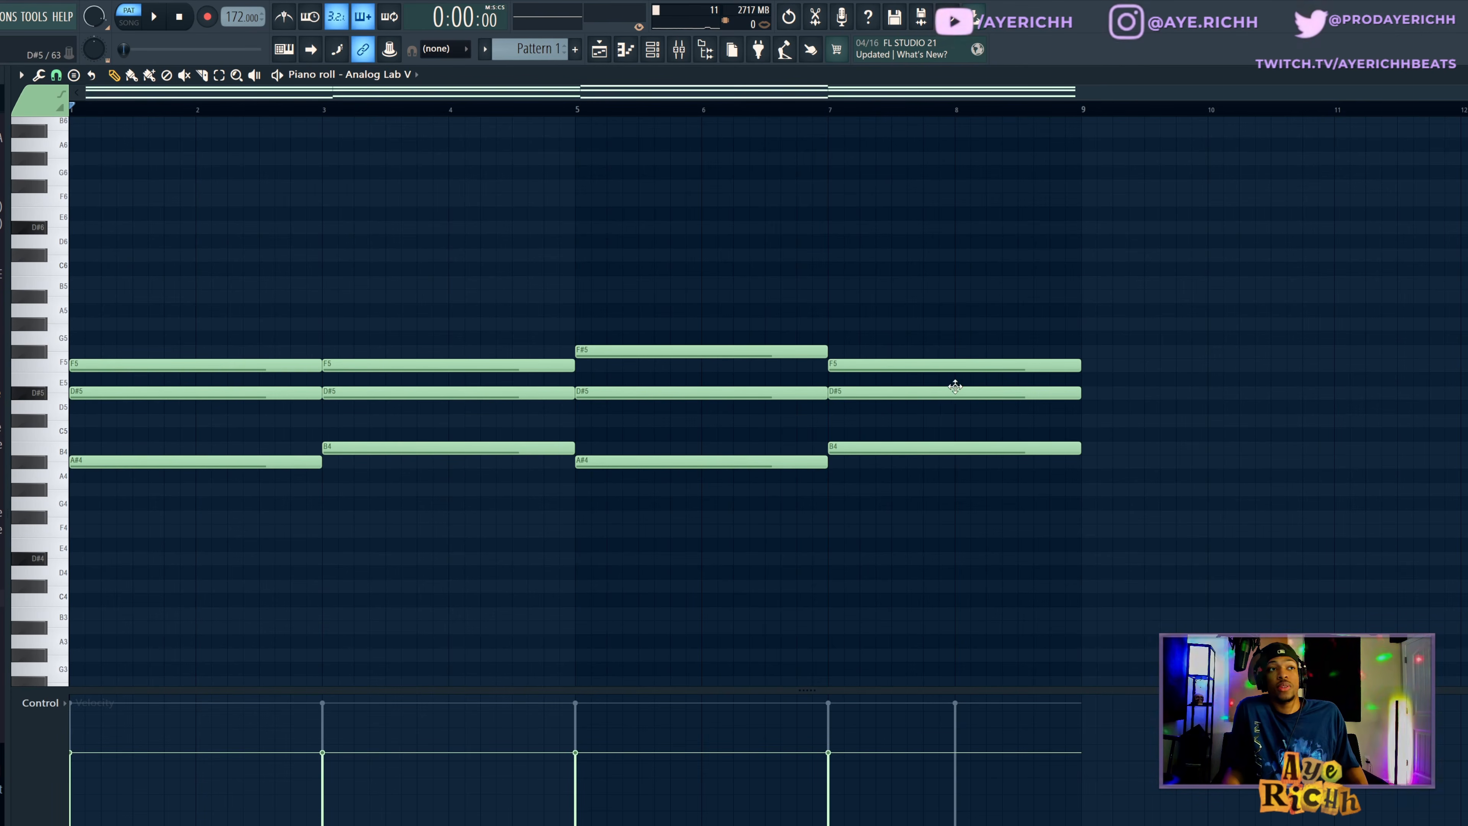
Step: Highlight the D#5 notes of the progression and draw a two-bar chord of D#5, F#5 and A#5 at bar 9
left_click_drag(222, 387, 930, 404)
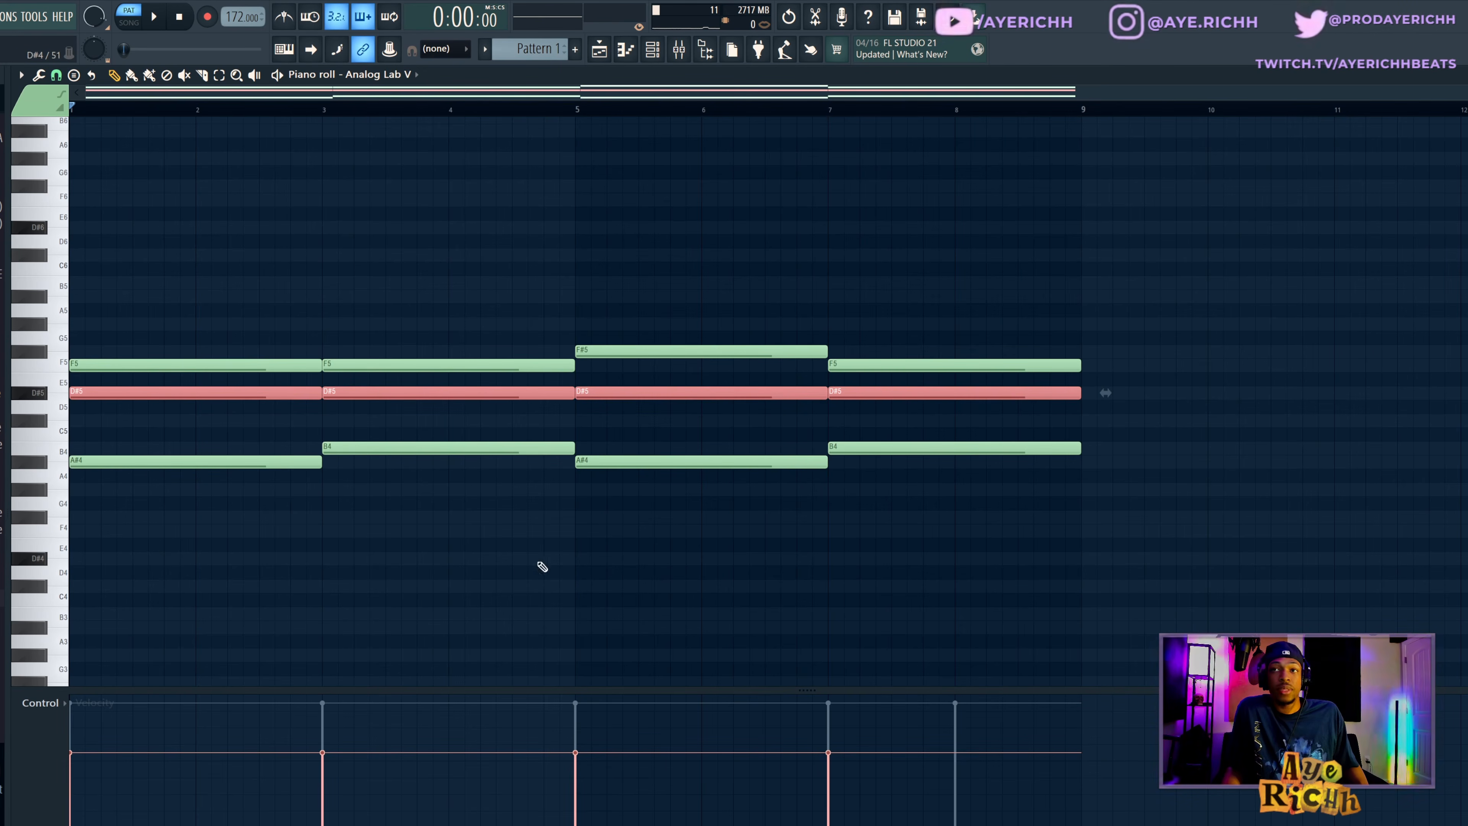
left_click(347, 605, "ctrl")
left_click(1098, 393)
left_click_drag(1101, 396, 1333, 404)
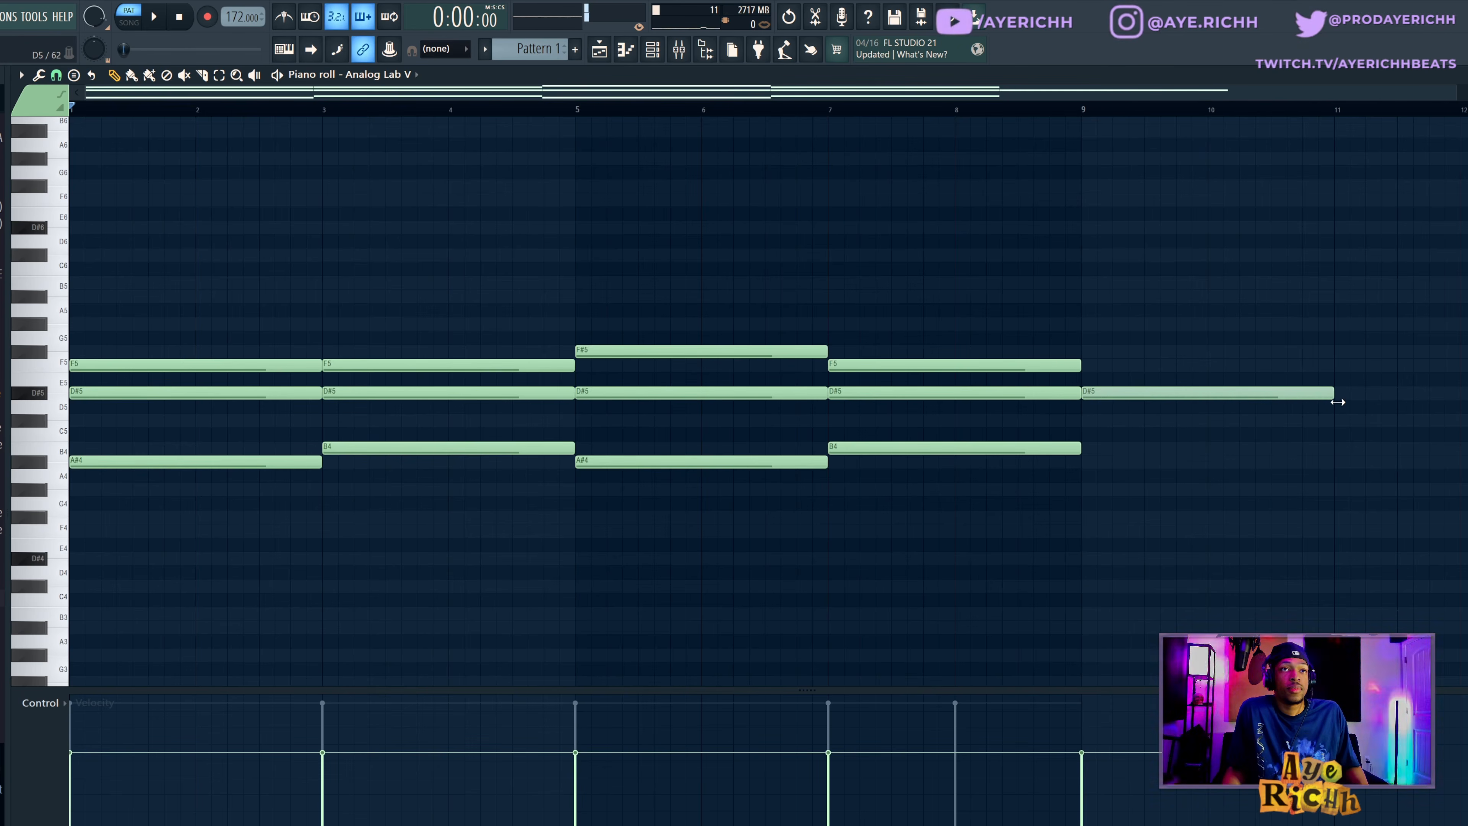
left_click(1092, 352)
left_click(1092, 296)
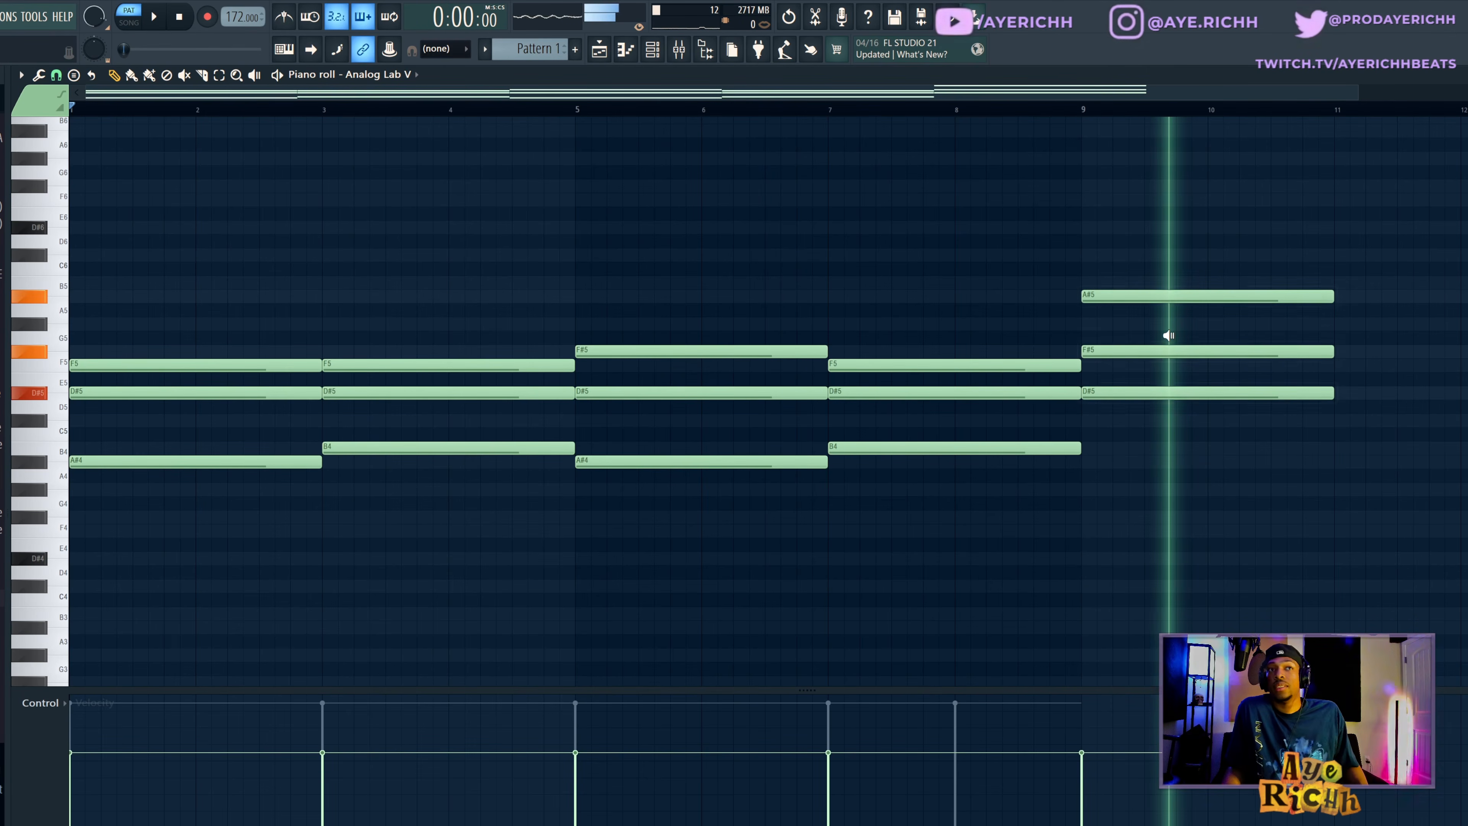
Step: Move the bar 9 chord's A#5 down an octave and select its F#5 with the first chord's F5 for comparison
left_click_drag(1132, 235, 1151, 298)
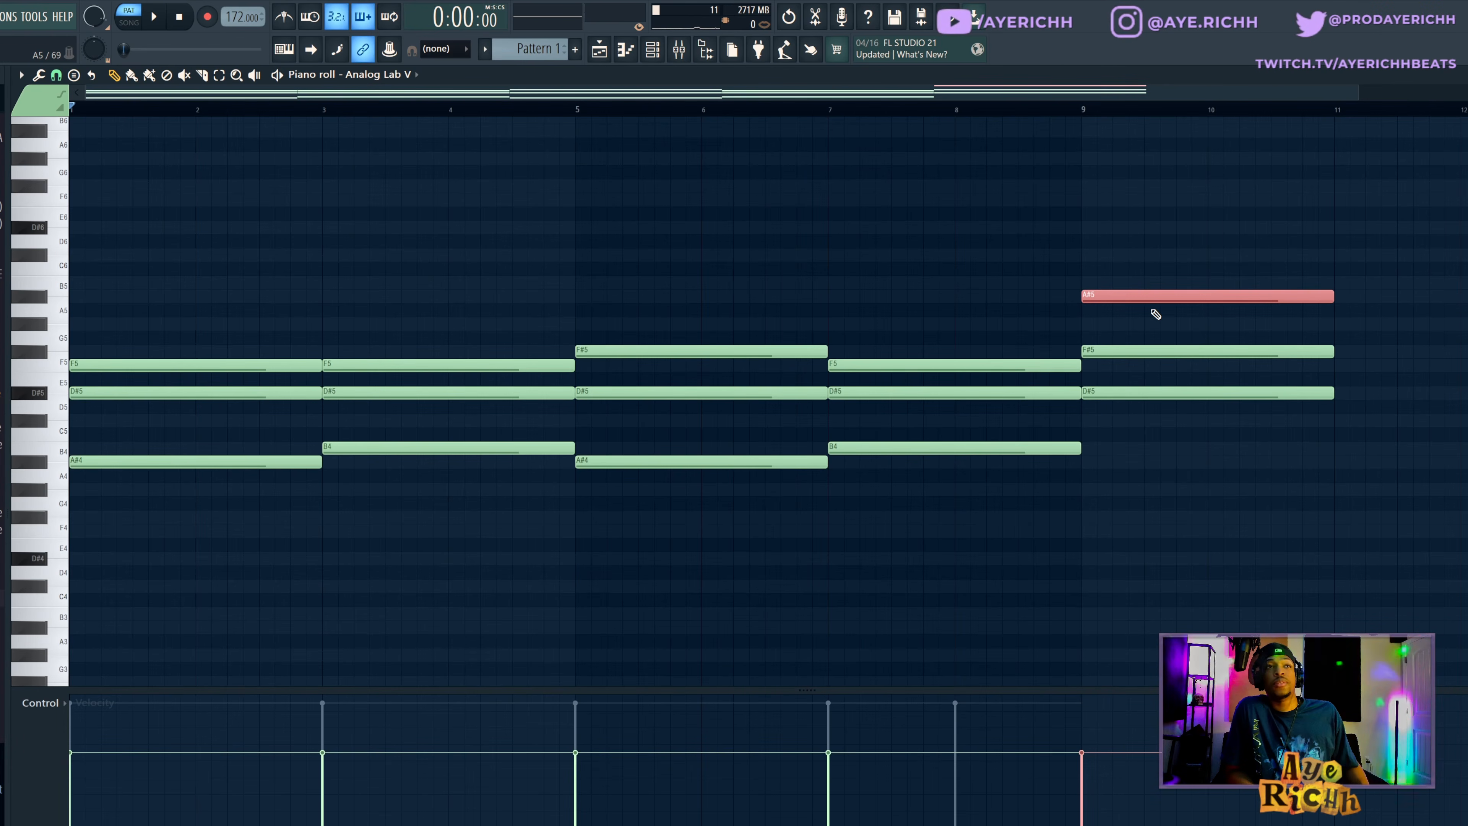
key("ctrl+Down")
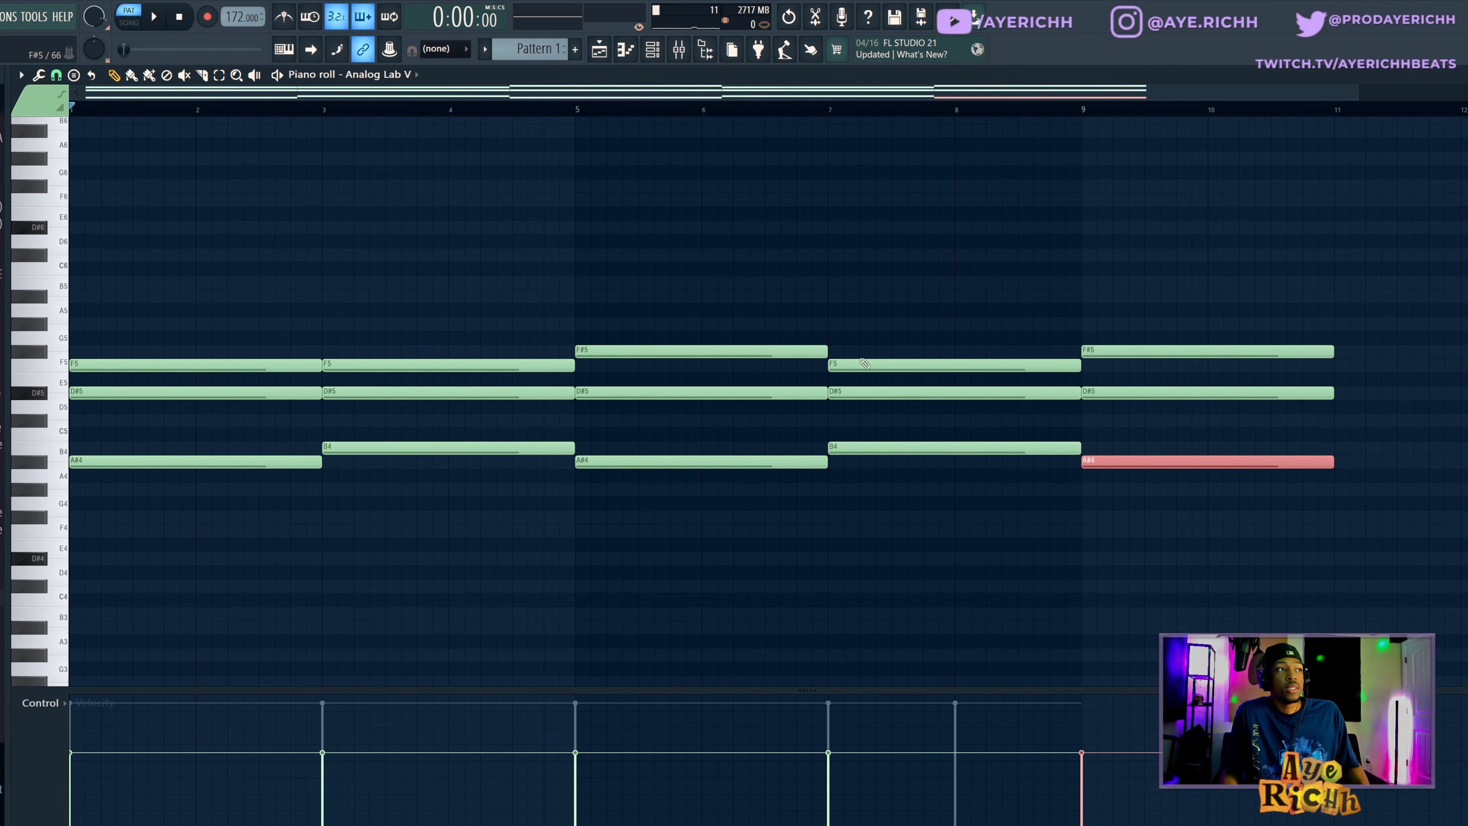
left_click_drag(273, 352, 279, 377)
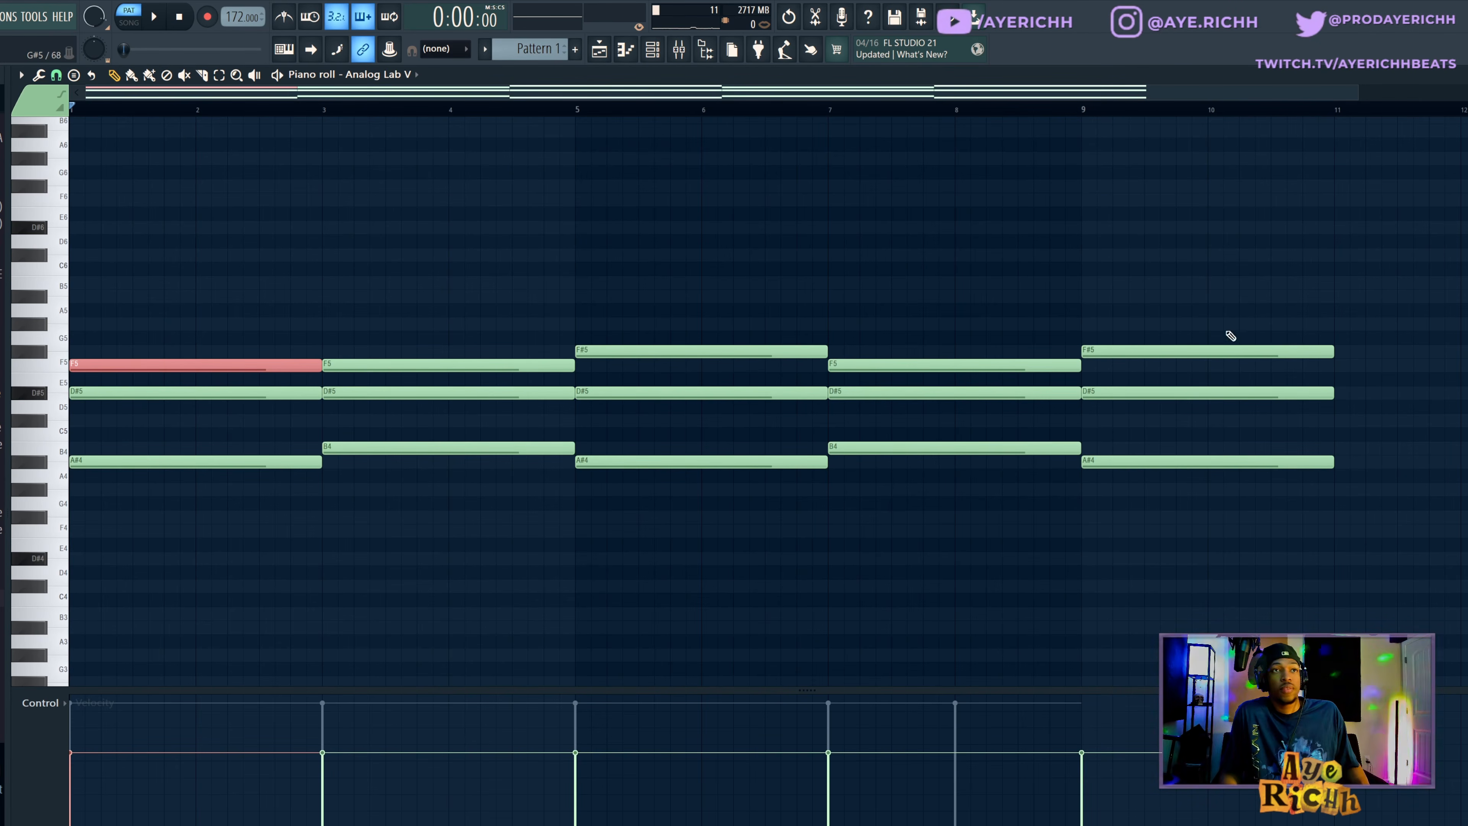
left_click(1231, 351, "ctrl")
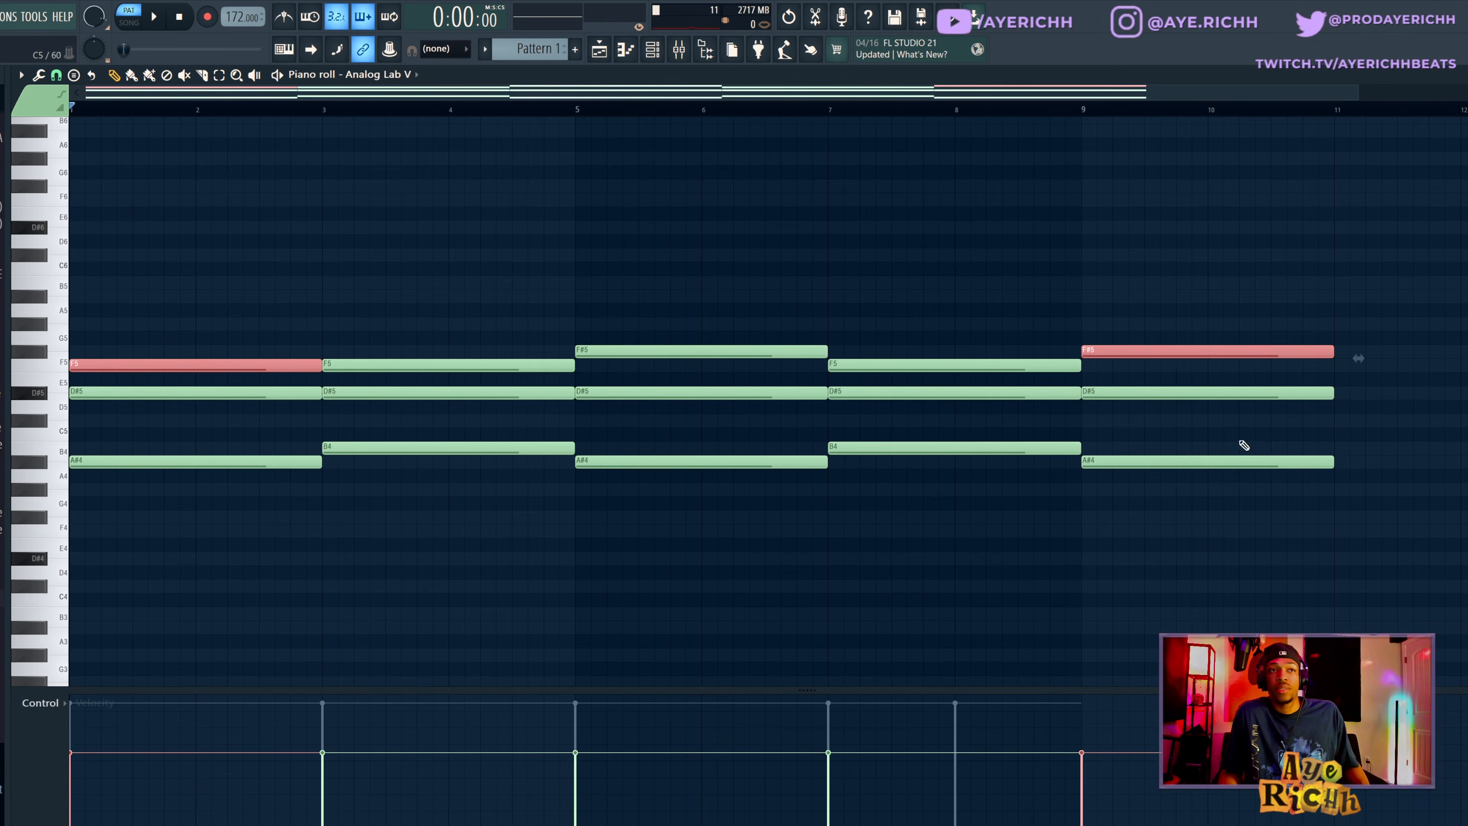
Step: Move the bar 9 chord's A#4 back up an octave to A#5 and select its F#5
left_click_drag(1244, 445, 1256, 492)
key("ctrl+Up")
left_click_drag(1189, 331, 1189, 363)
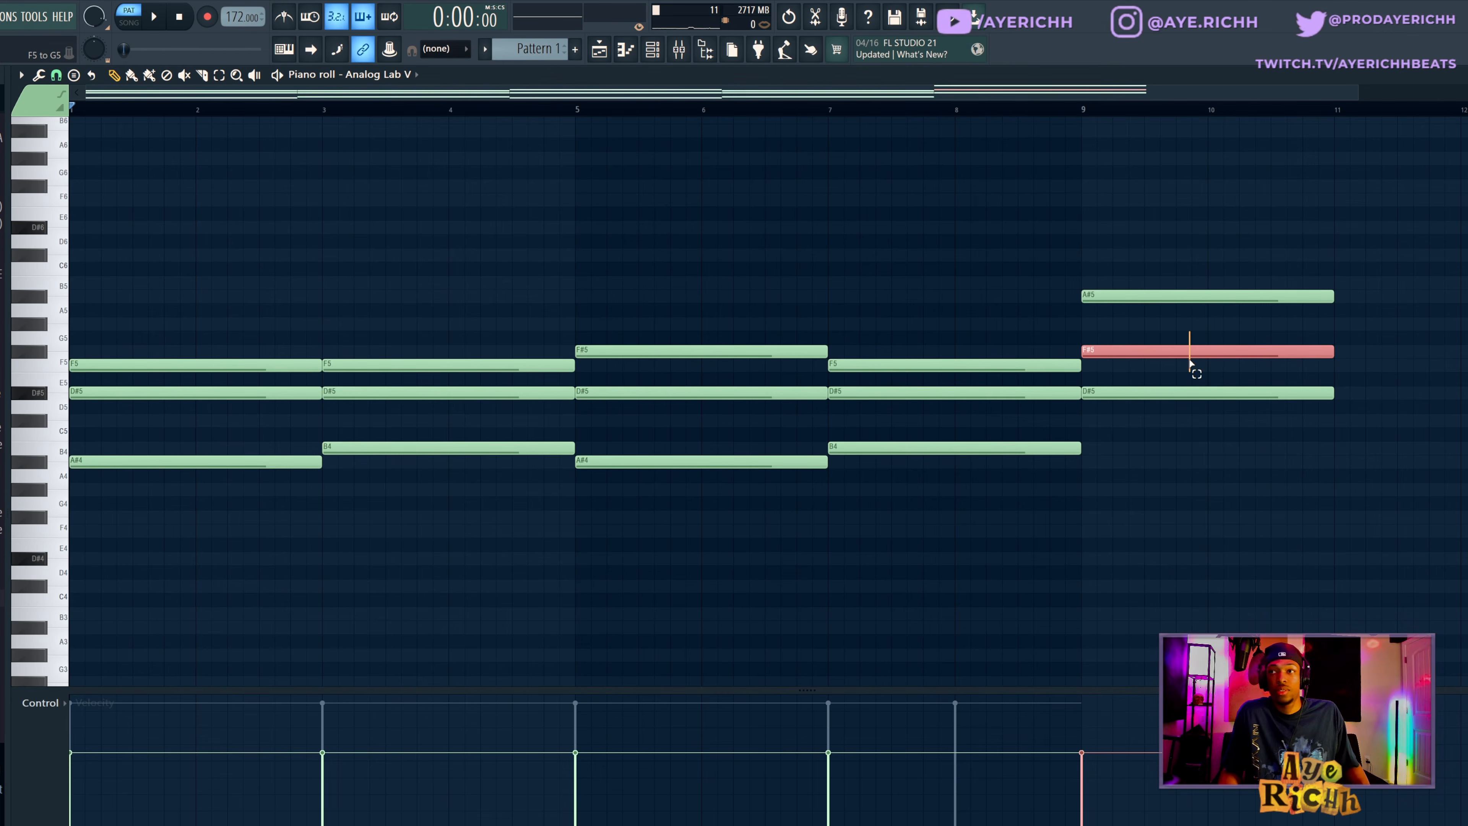
Step: Lower the bar 9 chord's A#5 by an octave to A#4 and its F#5 by a semitone to F5
left_click_drag(1163, 263, 1173, 370)
key("ctrl+Down")
key("Down")
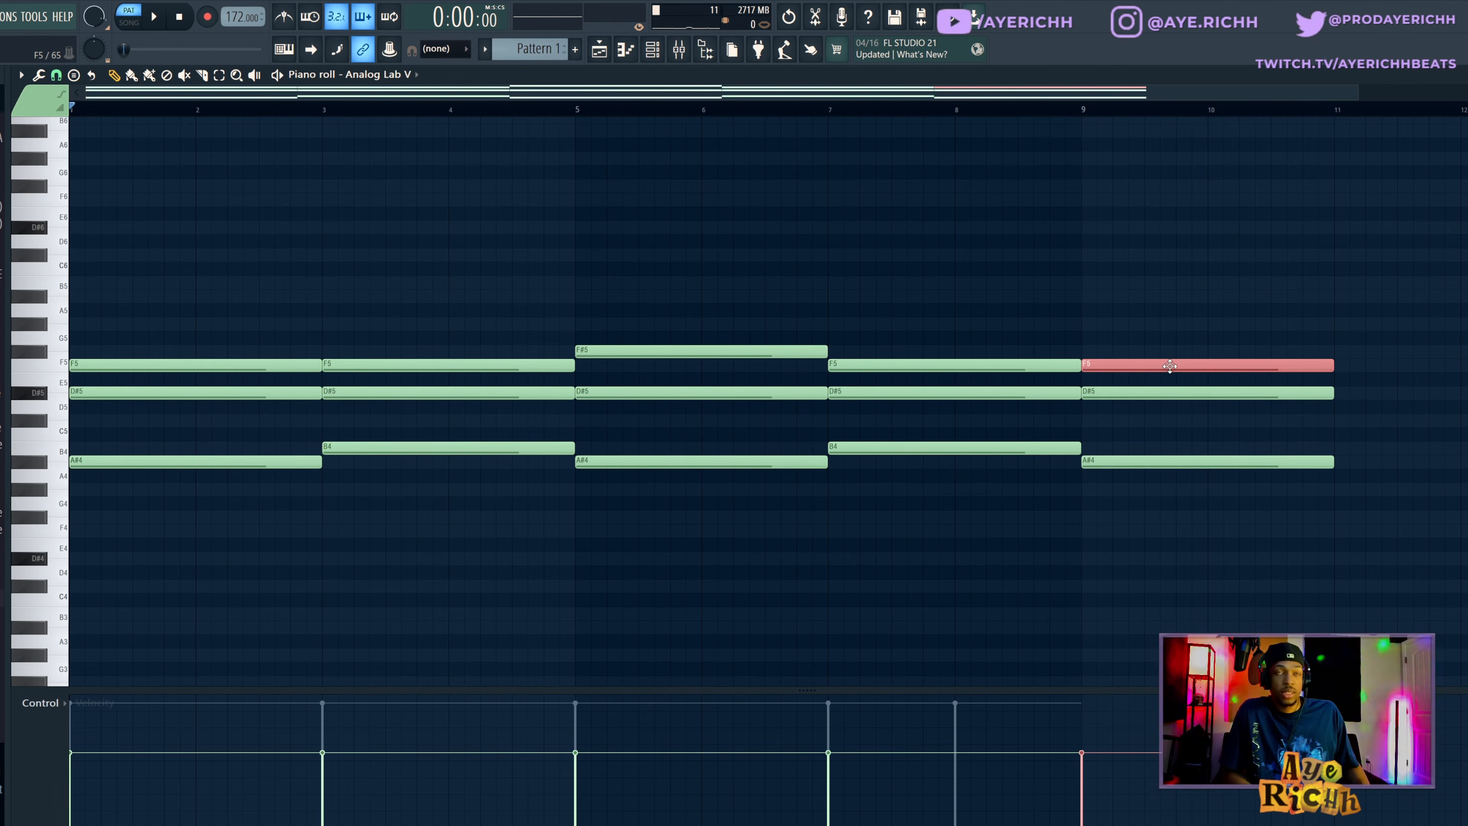
Step: Duplicate the bar 9 chord to bar 11
right_click(1155, 392, "alt")
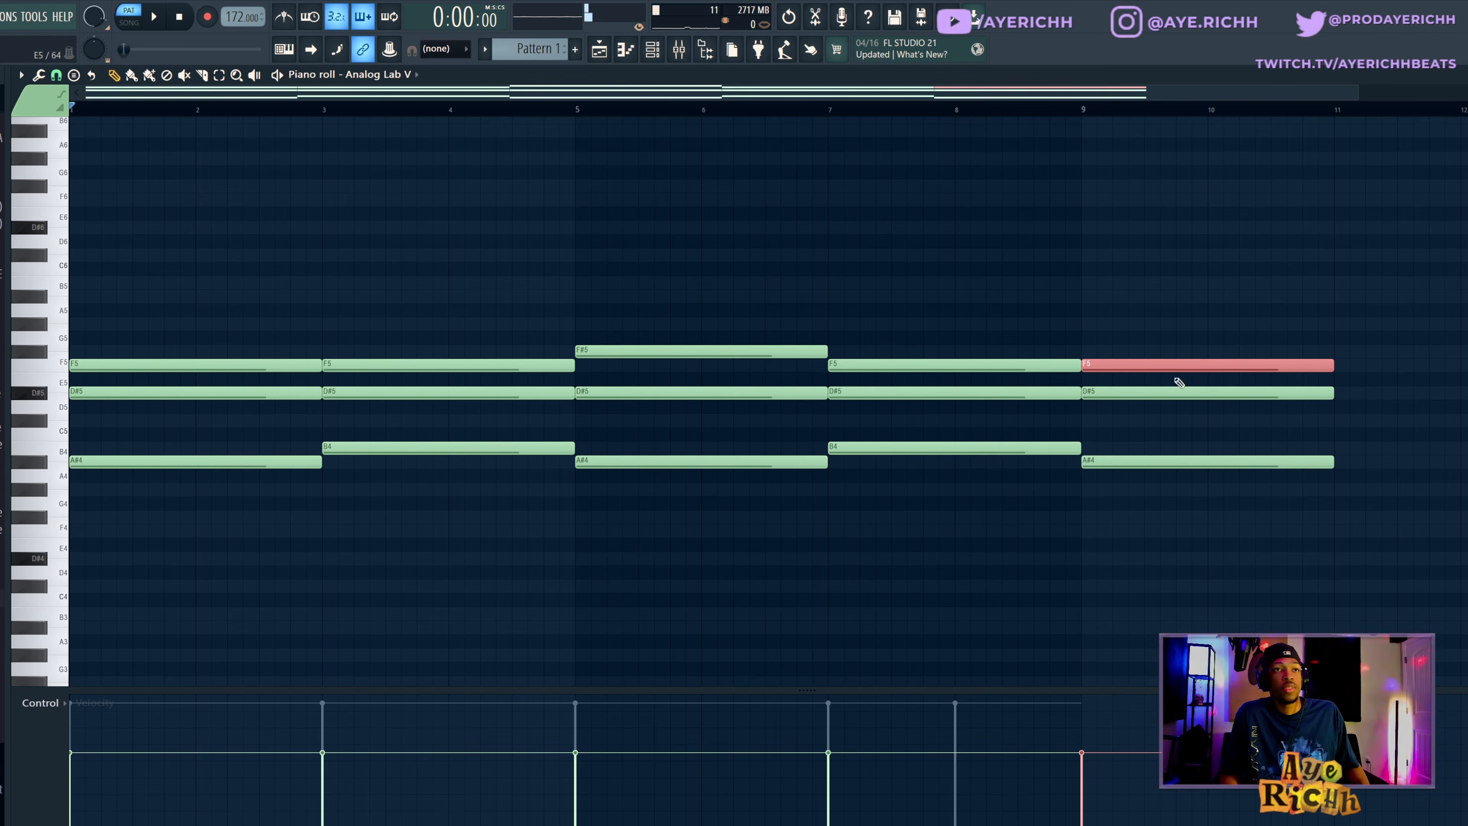
left_click_drag(1164, 338, 1178, 520)
key("ctrl+b")
scroll(1064, 509, "down", 2, "ctrl")
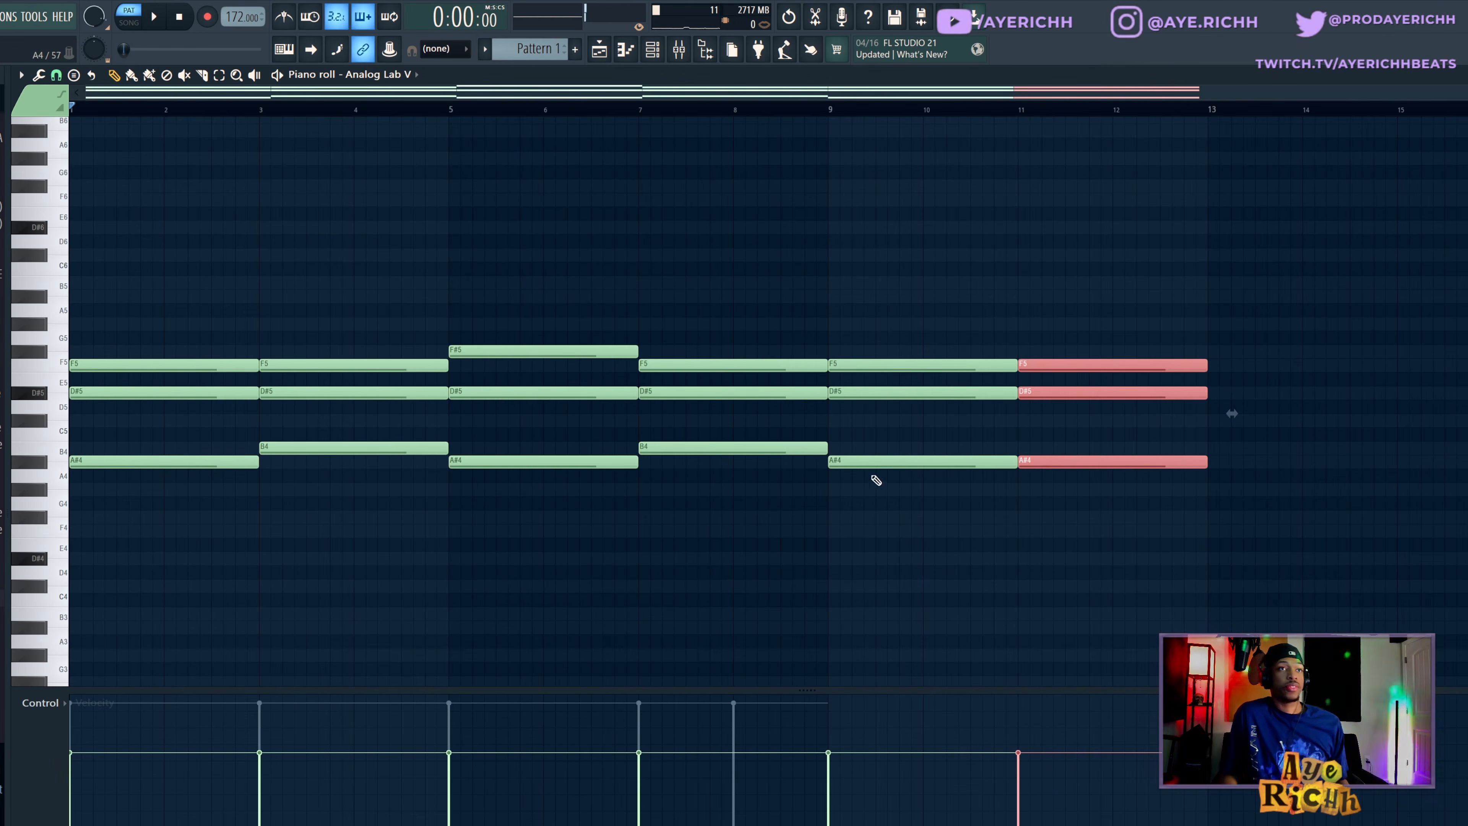
Step: Raise the A#4 of the bar 11 chord by a semitone to B4, matching the second chord
left_click_drag(349, 318, 369, 535)
left_click(1082, 484, "ctrl")
left_click_drag(1073, 441, 1075, 470)
key("ctrl+Up")
key("ctrl+Down")
key("shift+Up")
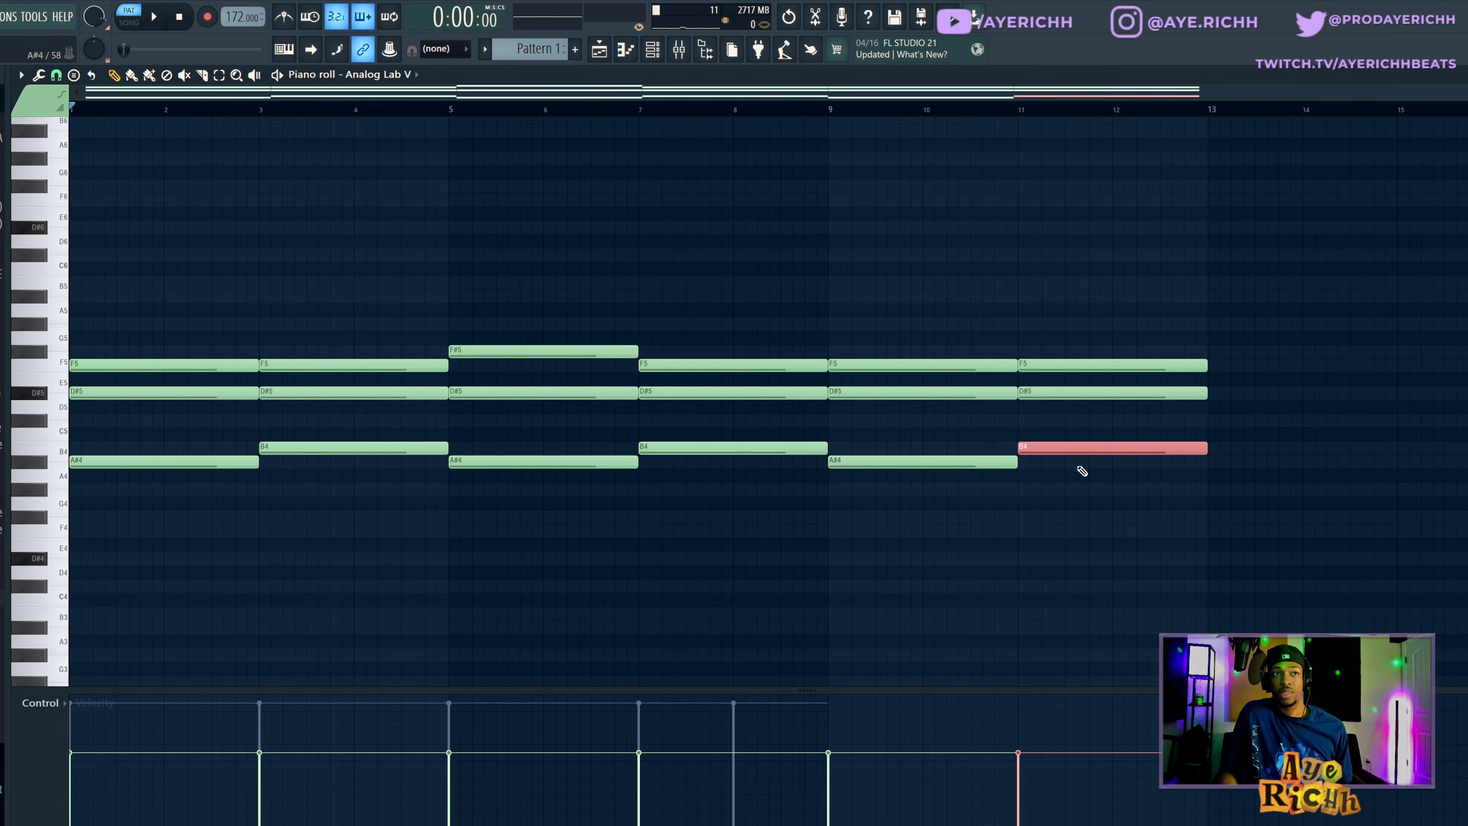
left_click(1251, 468)
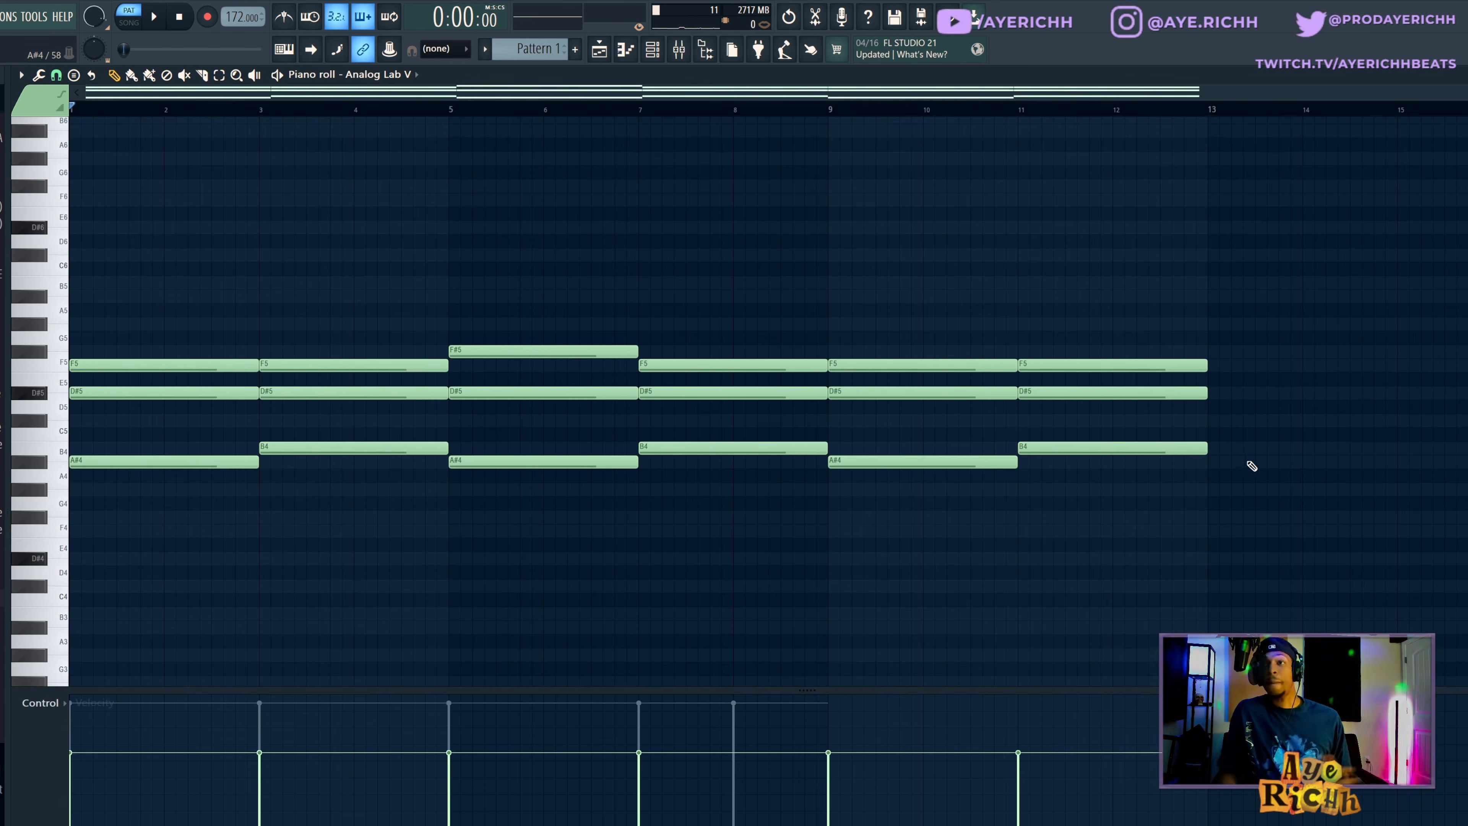
Step: Draw semitone pairs B4 with A#4, F#5 with F5, and B5 with A#5 after bar 13 as a demonstration
left_click(1227, 449)
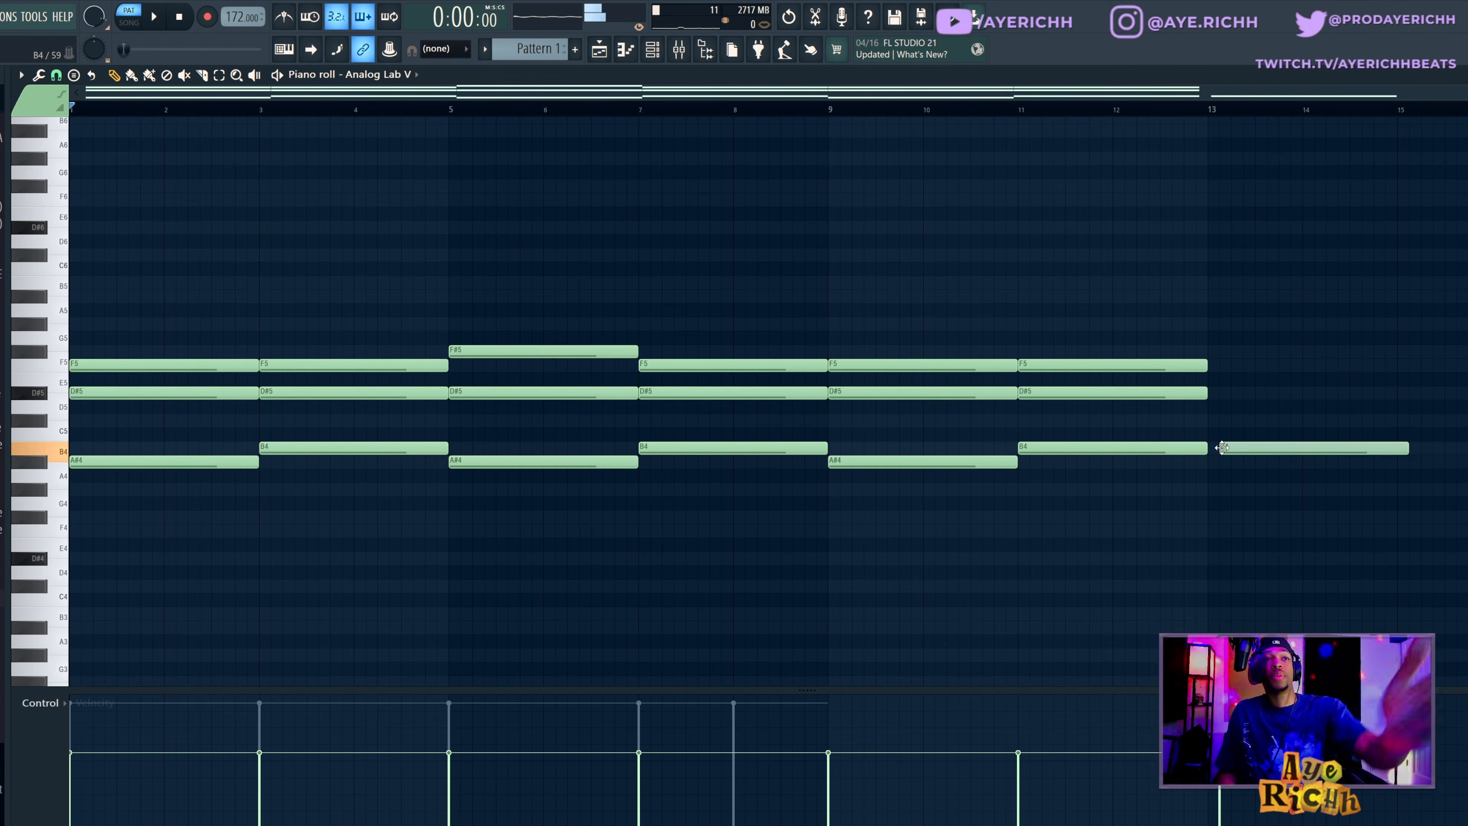
left_click(1234, 462)
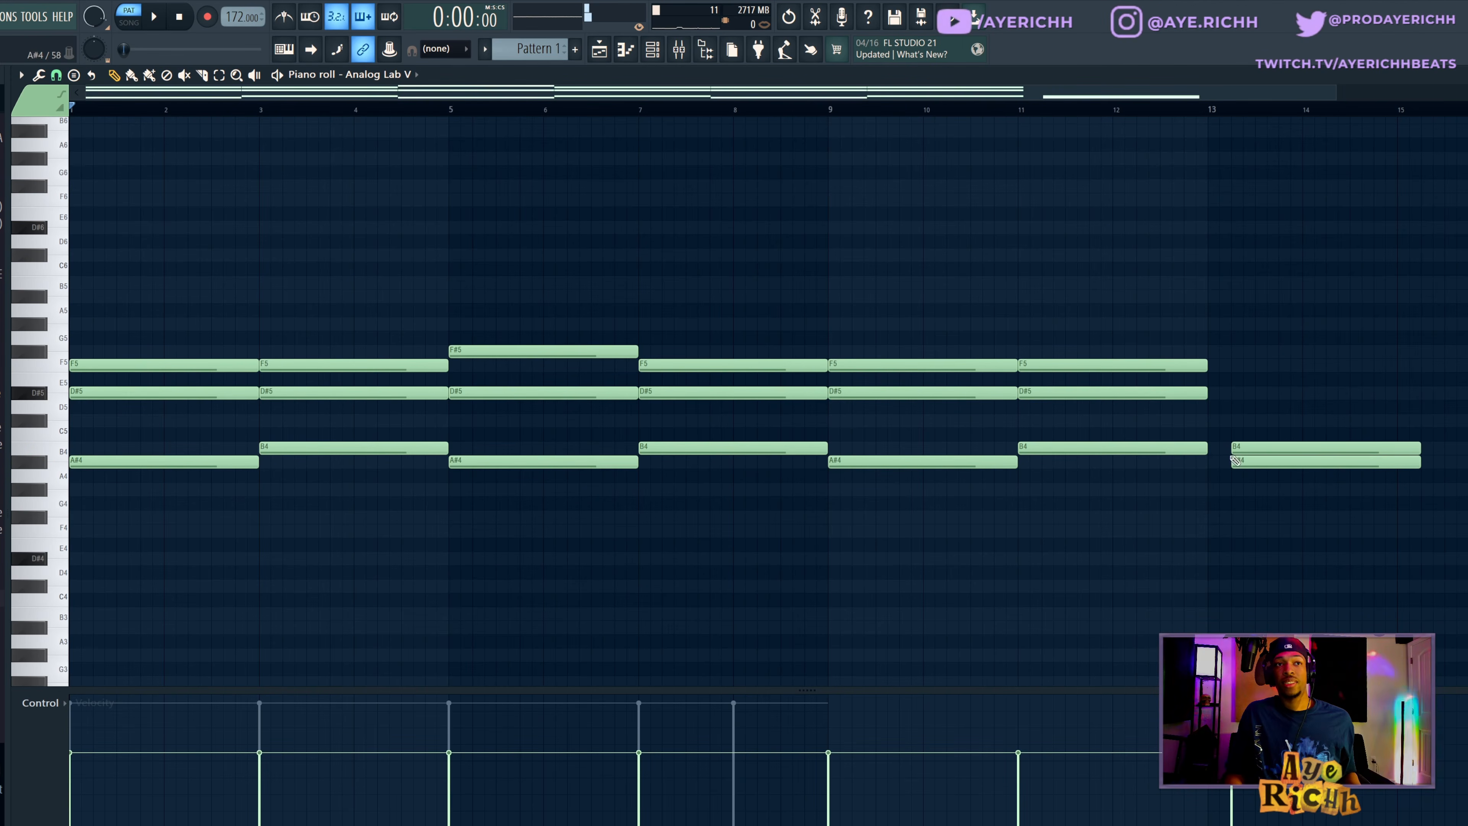
left_click(1258, 351)
left_click(1265, 365)
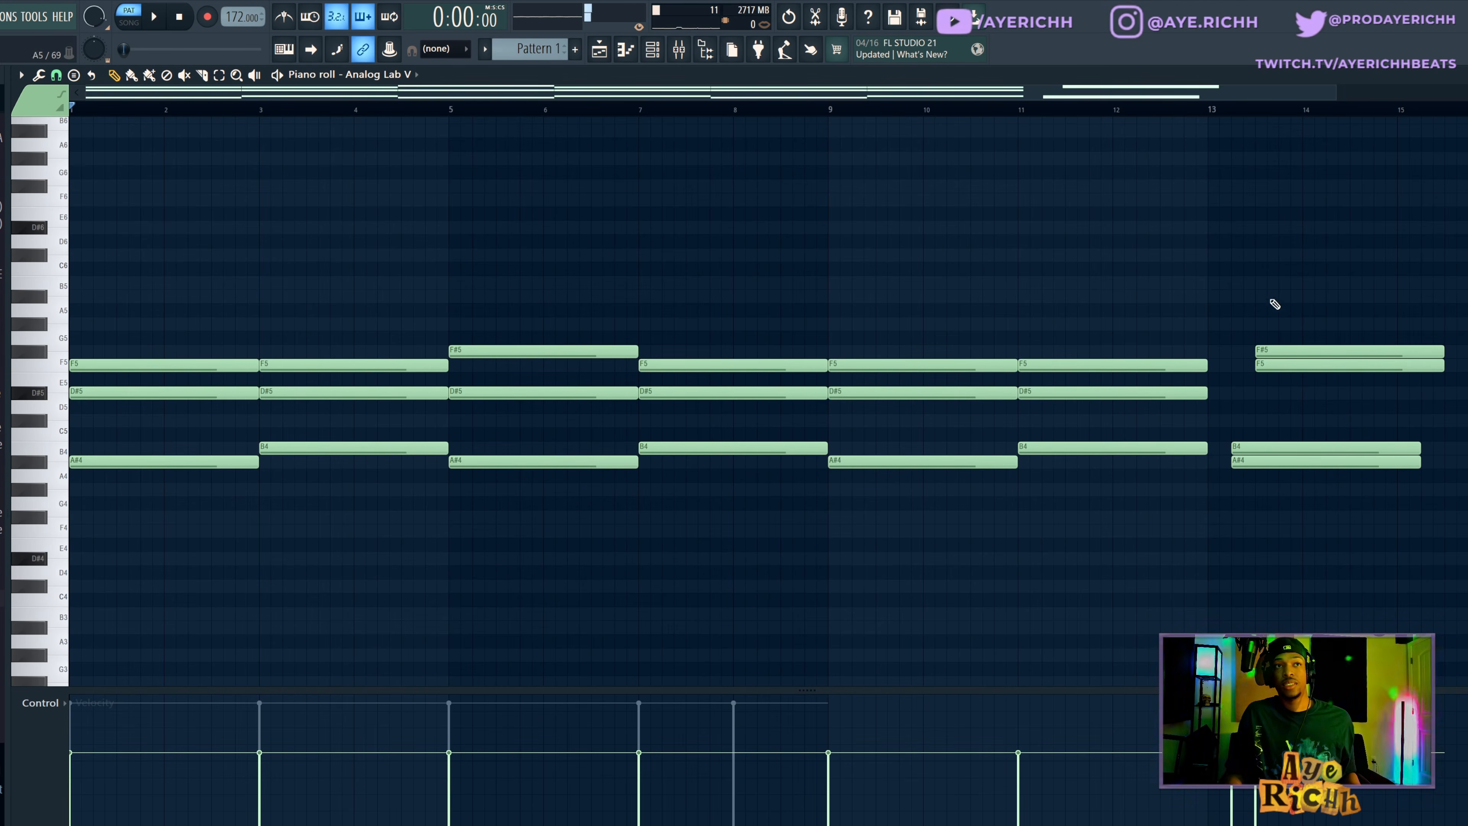
left_click(1261, 282)
left_click(1261, 296)
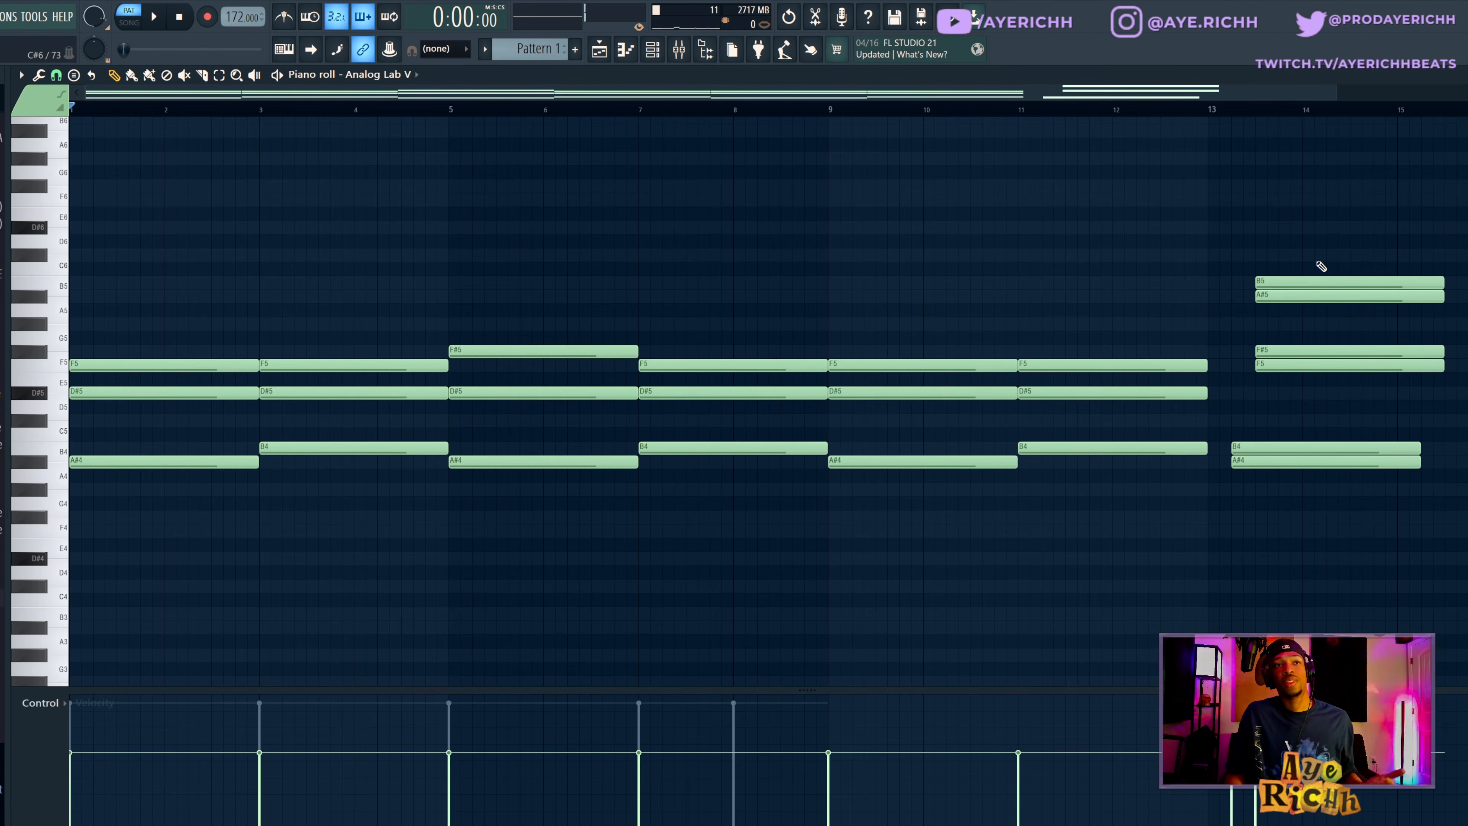
Step: Delete the six demonstration notes after bar 13
right_click(1321, 282)
right_click(1322, 296)
right_click(1324, 351)
right_click(1323, 365)
right_click(1324, 448)
right_click(1325, 461)
Step: Preview the lowest notes of the chords at bars 9 and 11, and select the bar 9 chord for comparison
left_click(994, 465)
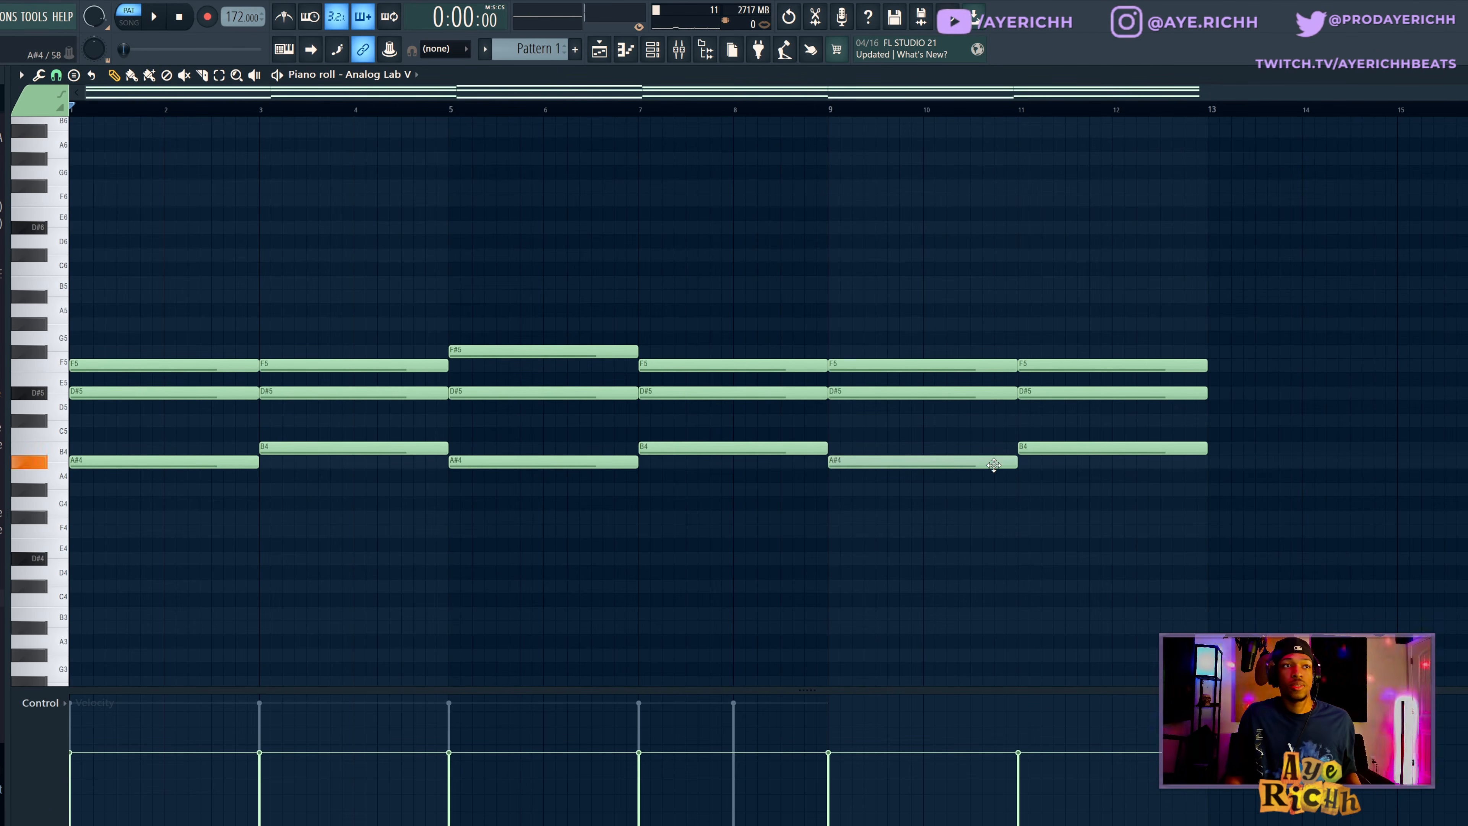
left_click(1051, 449)
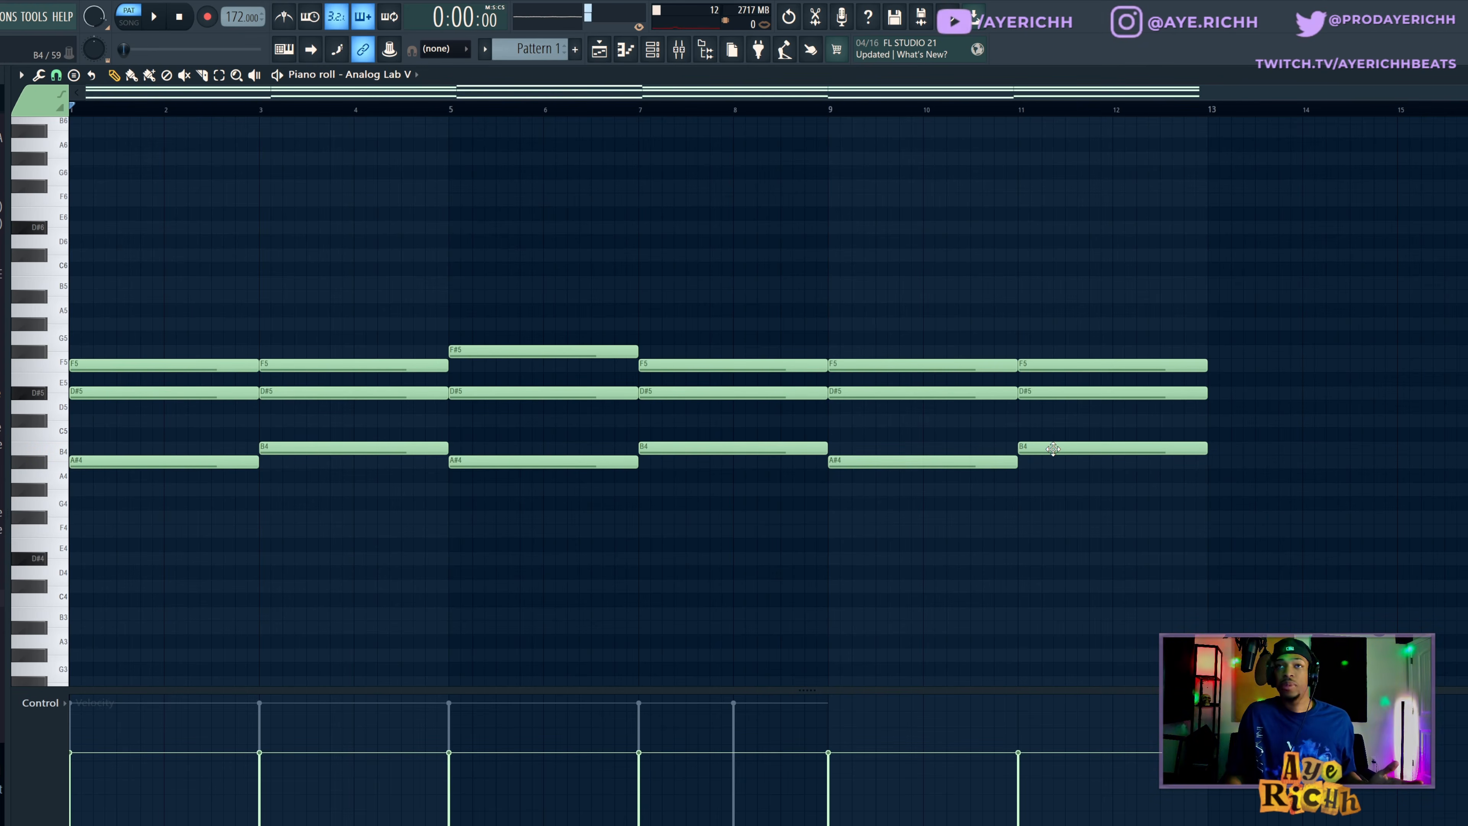
right_click(339, 408, "alt")
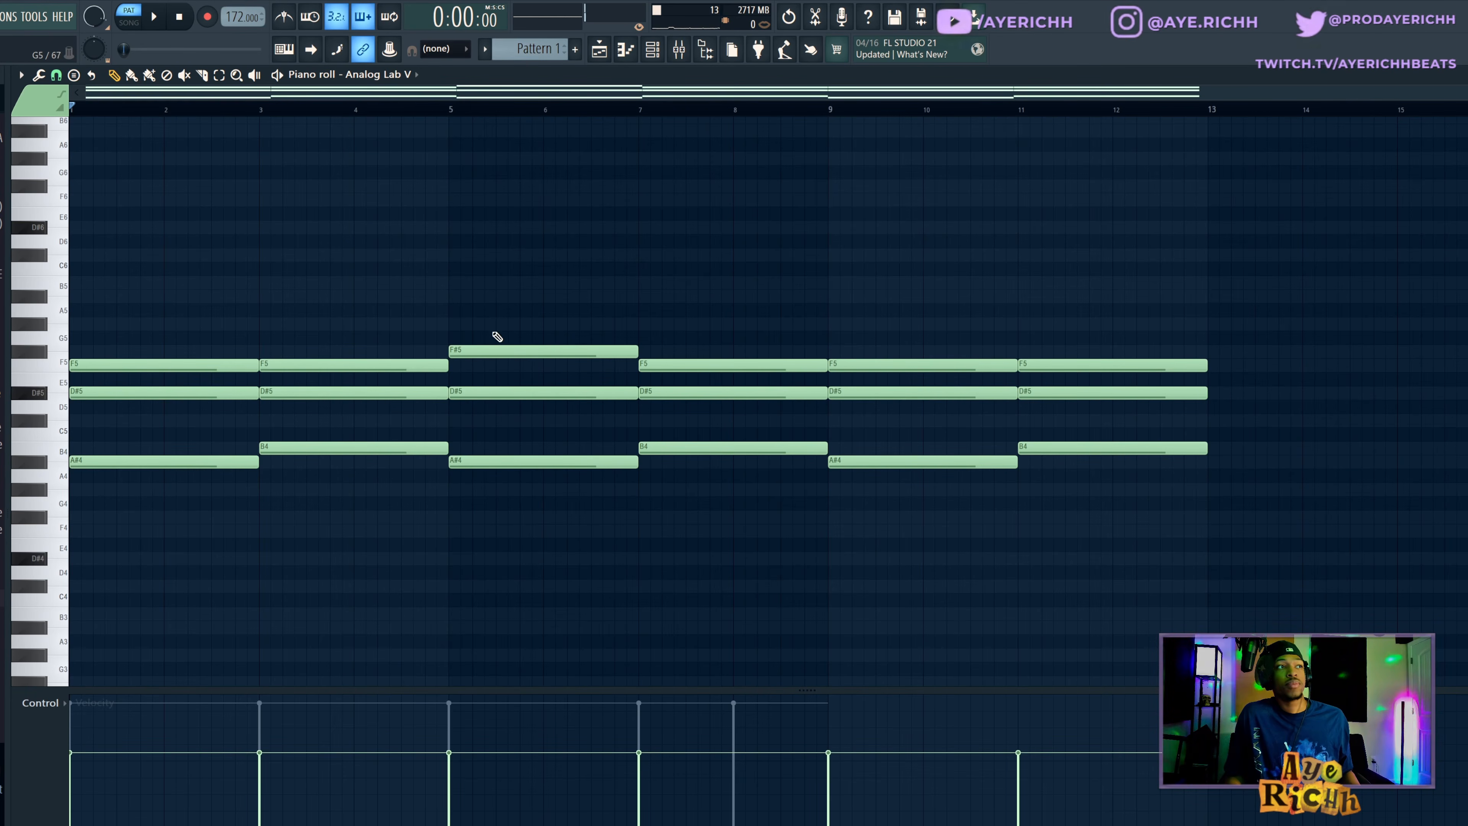
left_click_drag(497, 336, 625, 398)
left_click_drag(917, 328, 919, 486)
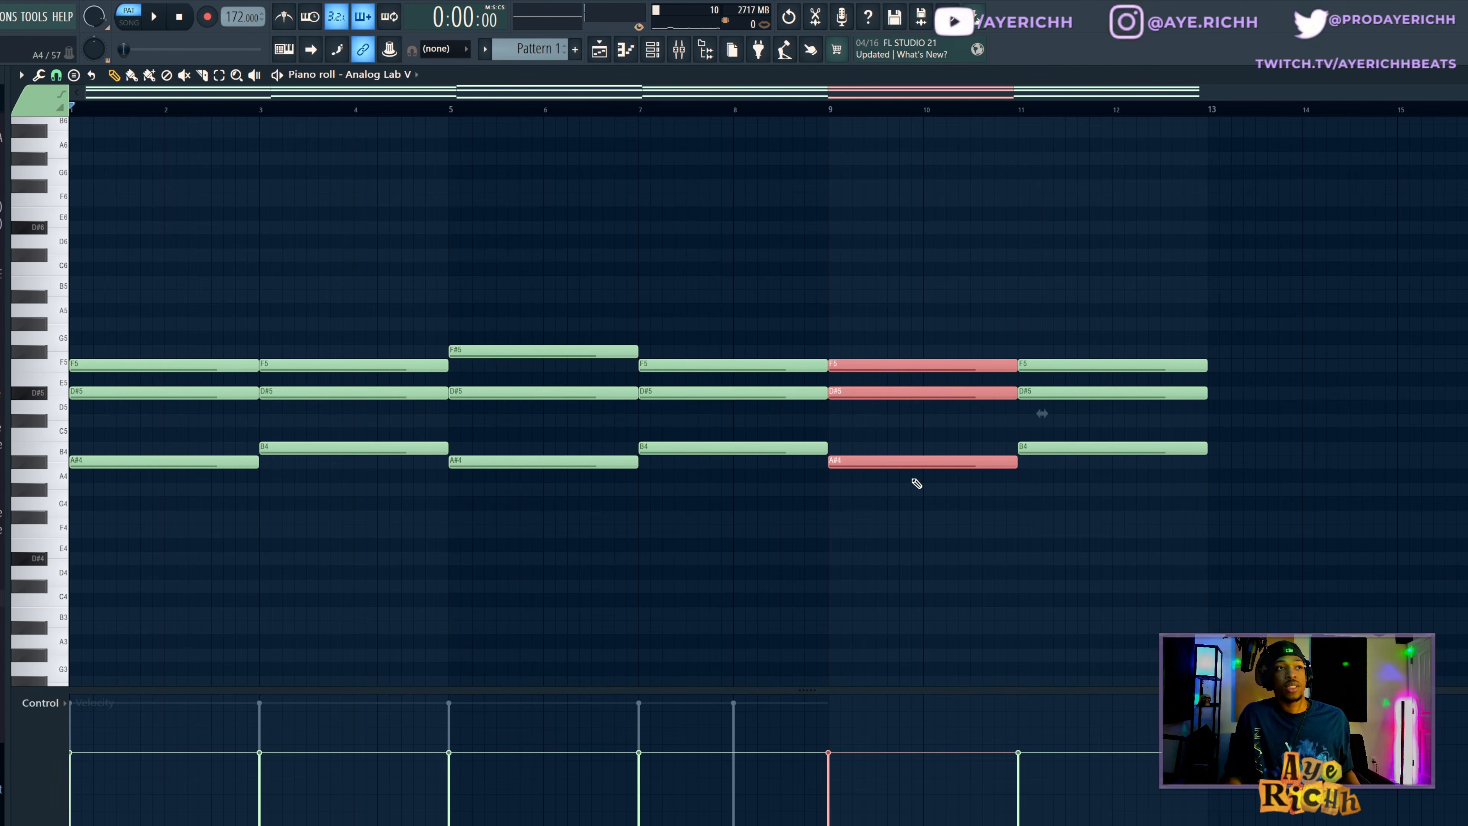
Step: Draw a two-bar chord of D#5, F#5 and A#5 at bar 13
left_click(1215, 391)
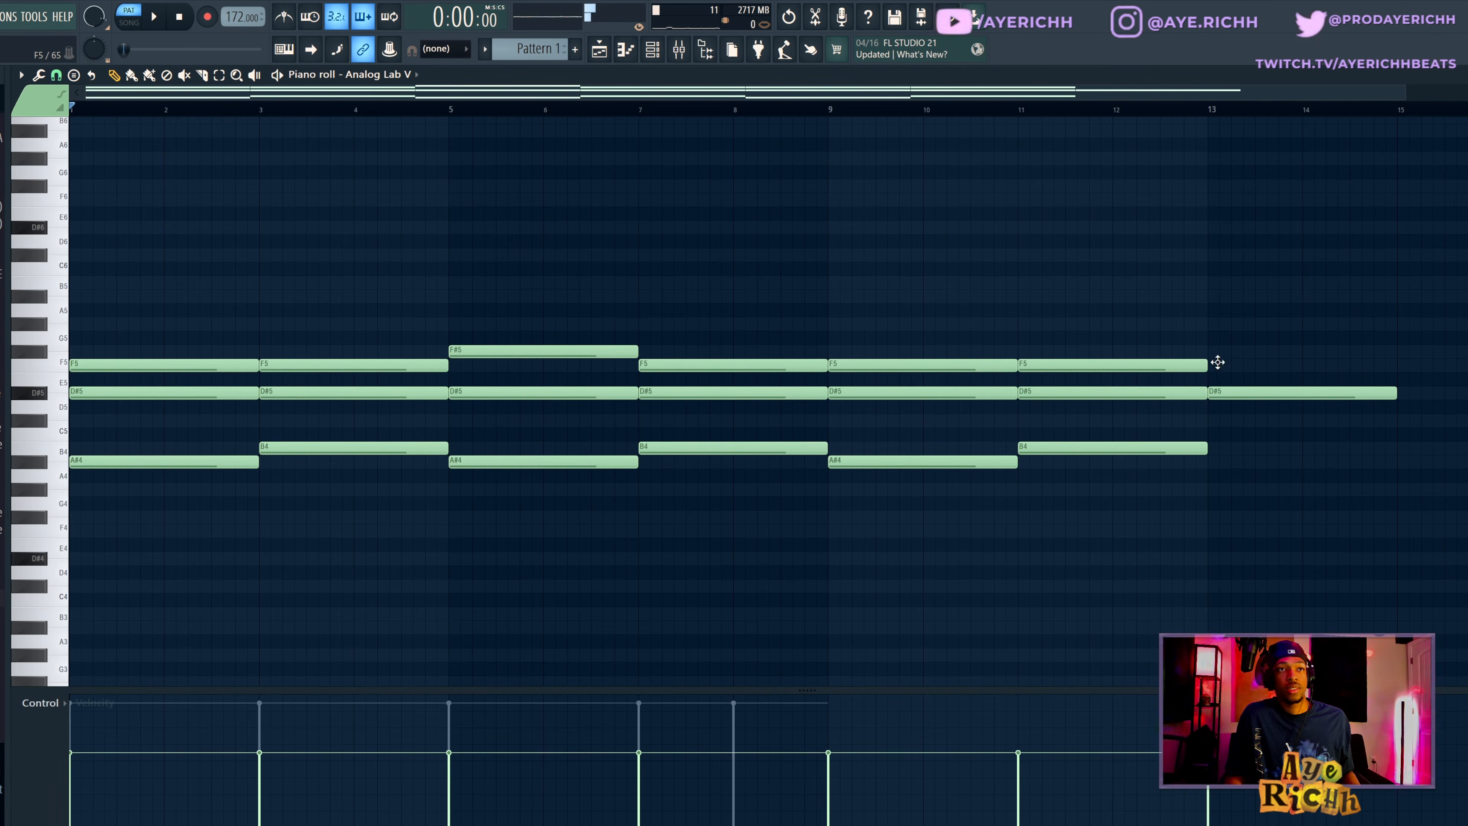
left_click_drag(1217, 365, 1213, 347)
left_click(1214, 296)
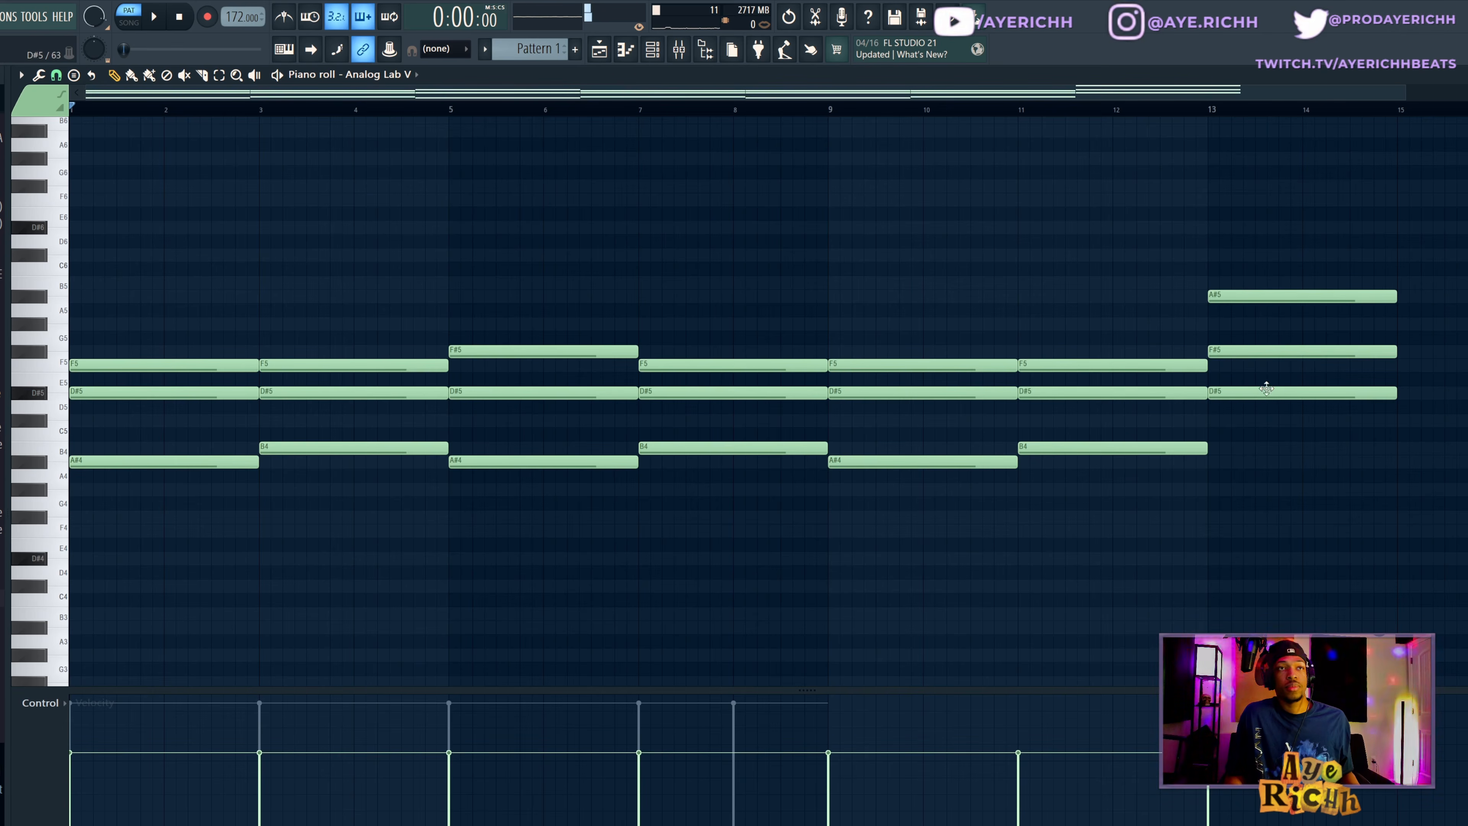
Step: Move the bar 13 chord's A#5 down an octave to A#4 and select its F#5
left_click(1258, 296)
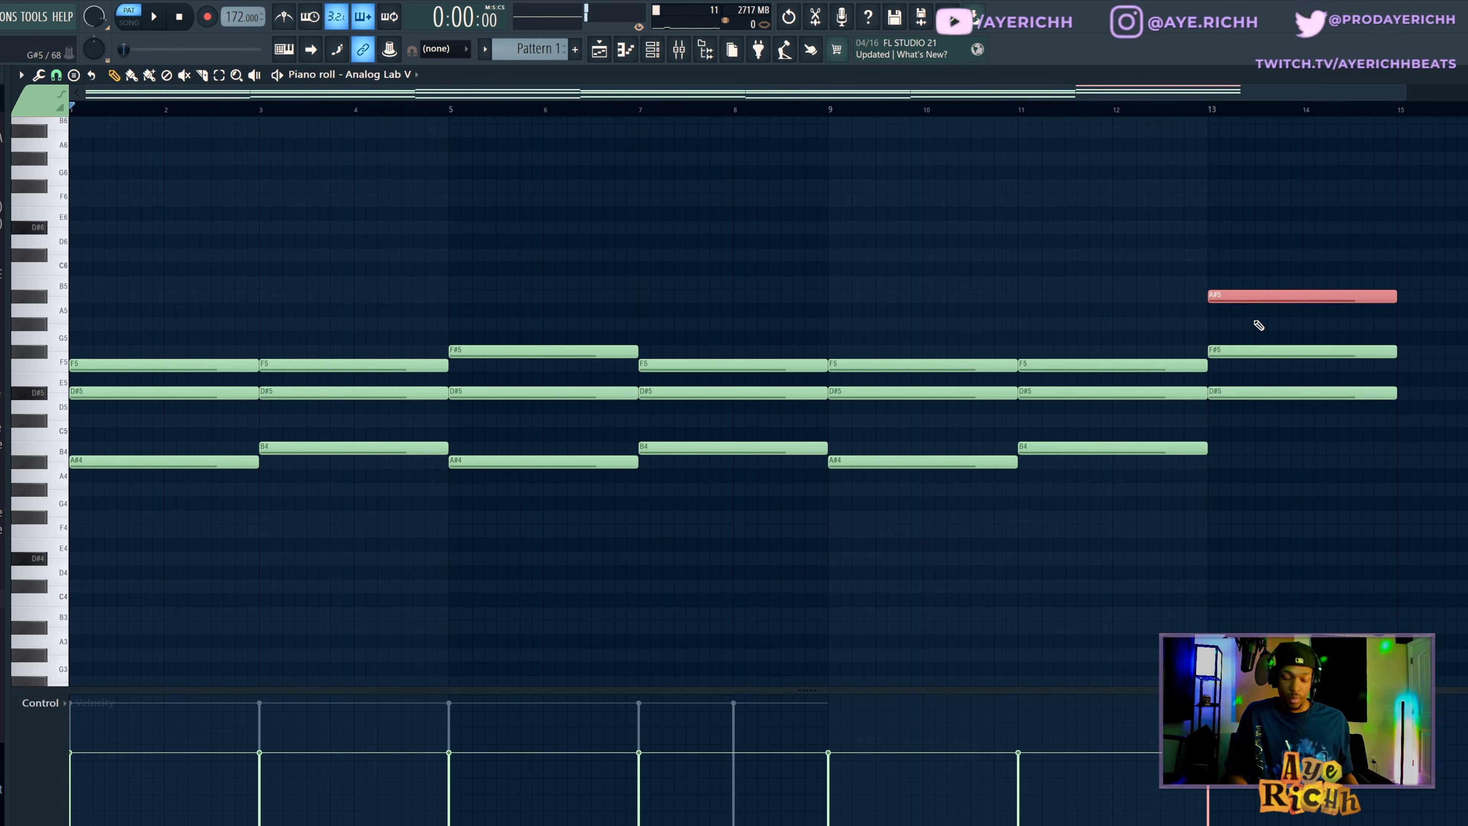
key("ctrl+Down")
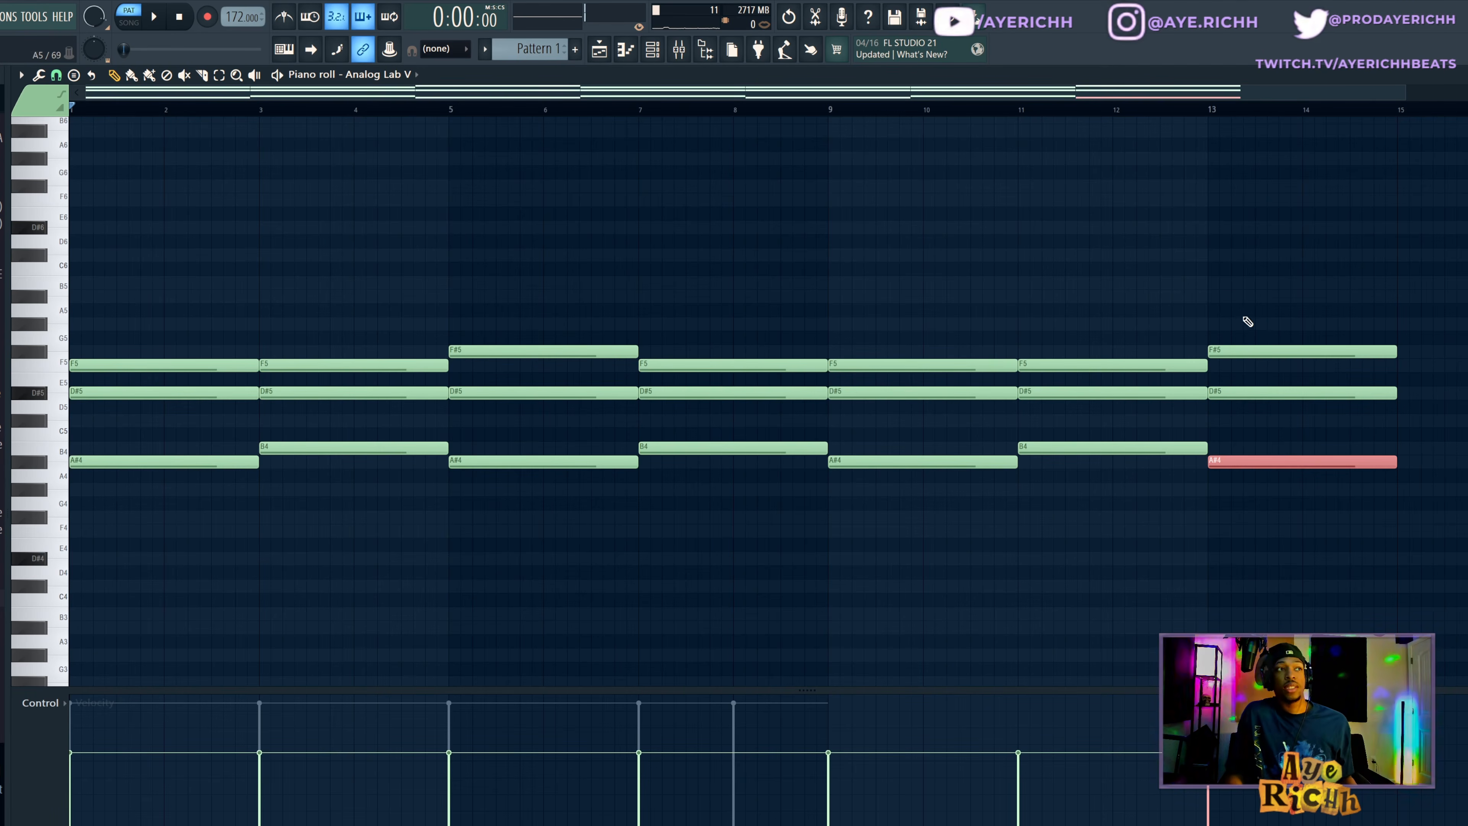
left_click(1266, 351)
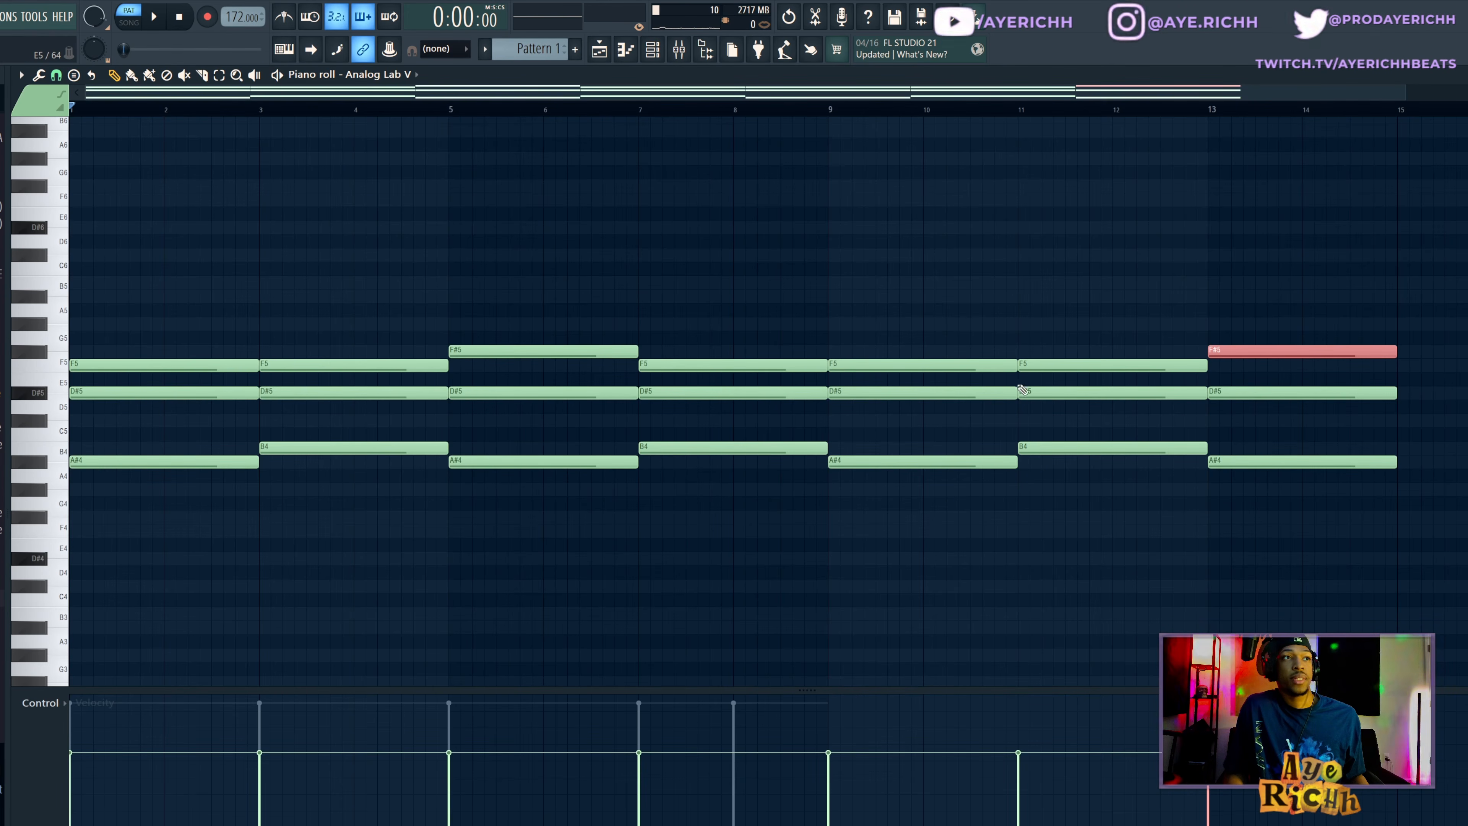
Step: Duplicate the bar 13 chord to bar 15 and raise the copy's A#4 to B4
left_click_drag(1357, 302, 1368, 546)
key("ctrl+b")
left_click(1396, 557, "ctrl")
left_click_drag(1431, 458, 1430, 442)
scroll(1427, 445, "down", 2)
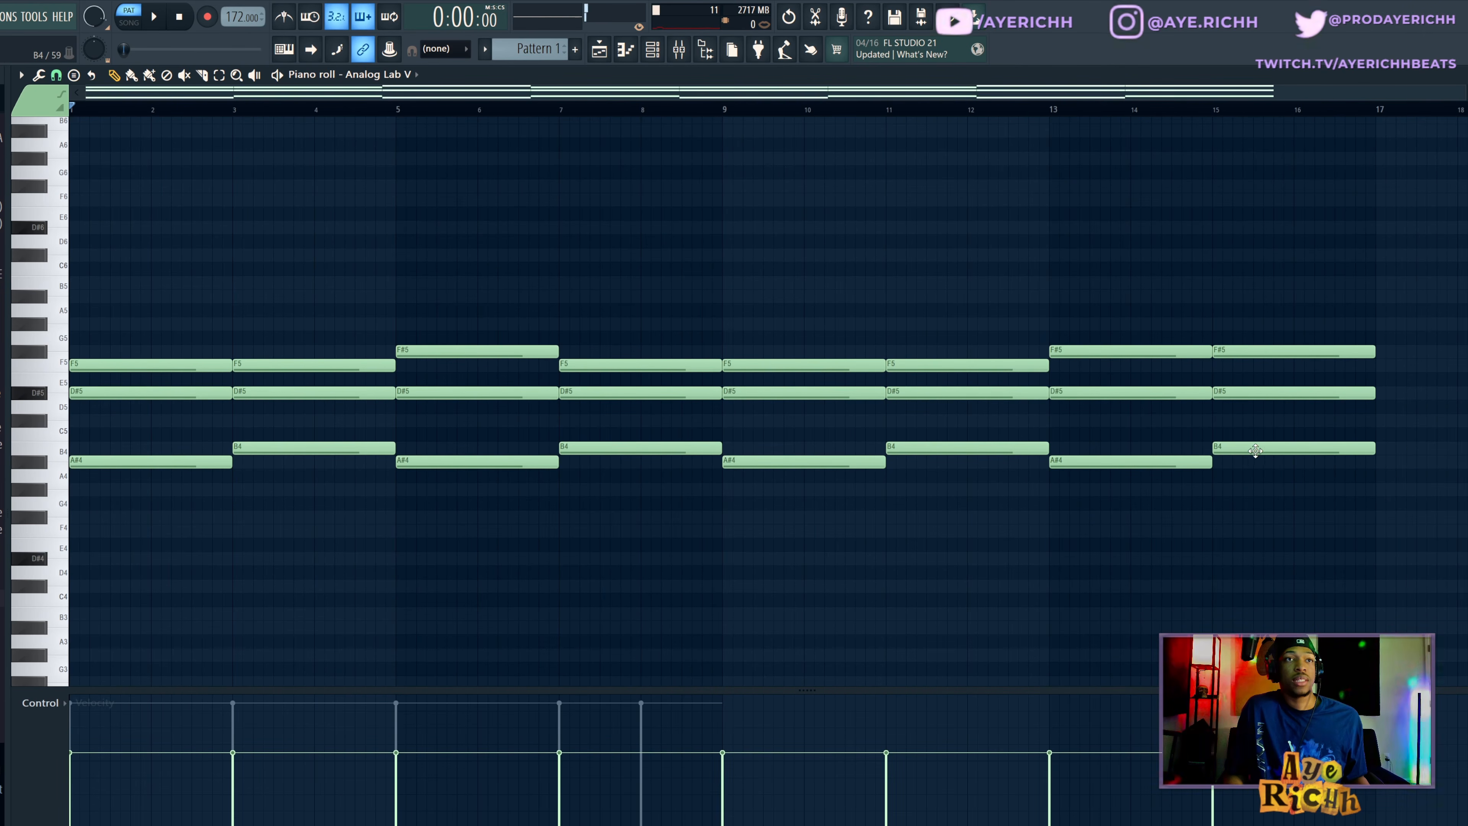
Step: Lower the F#5 of the bar 15 chord to F5
left_click_drag(1237, 354, 1236, 364)
mouse_move(1296, 302)
left_mouse_down()
mouse_move(1263, 497)
mouse_move(1093, 587)
mouse_move(821, 342)
left_mouse_up()
scroll(720, 545, "up", 2)
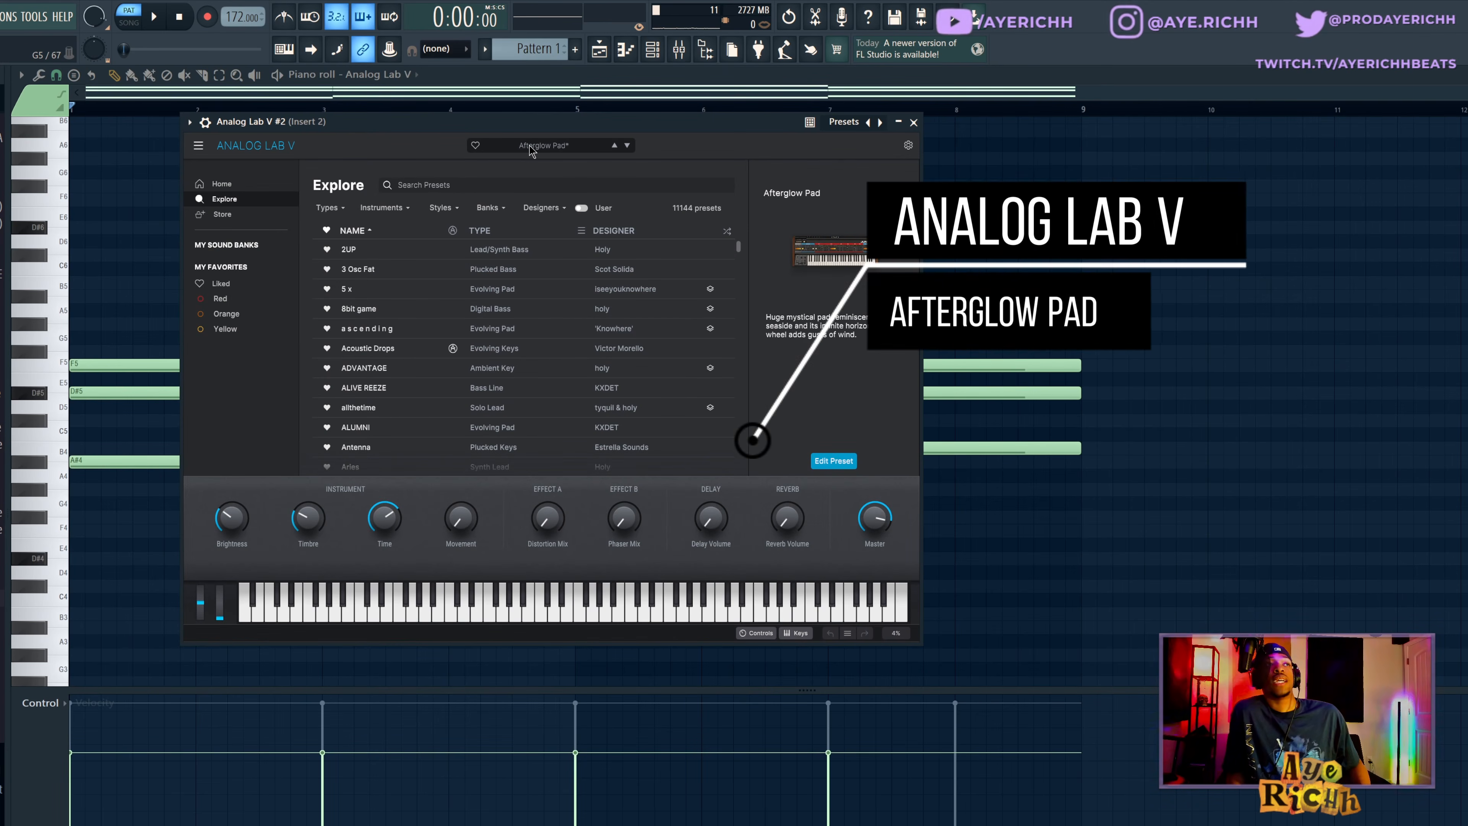
Step: Close the Afterglow Pad instrument window and play back the eight-bar chord progression
right_click(1255, 359)
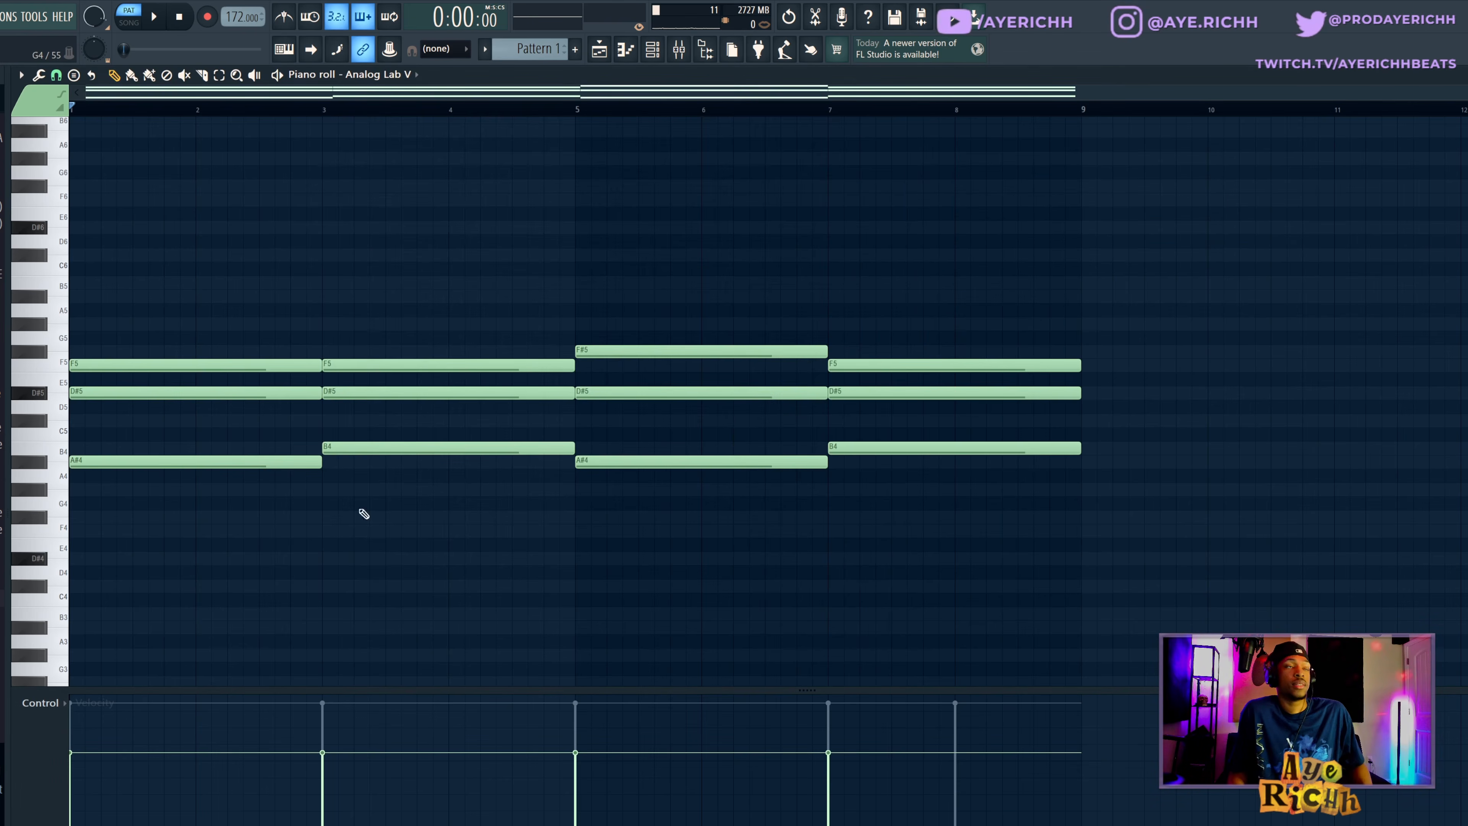
key("space")
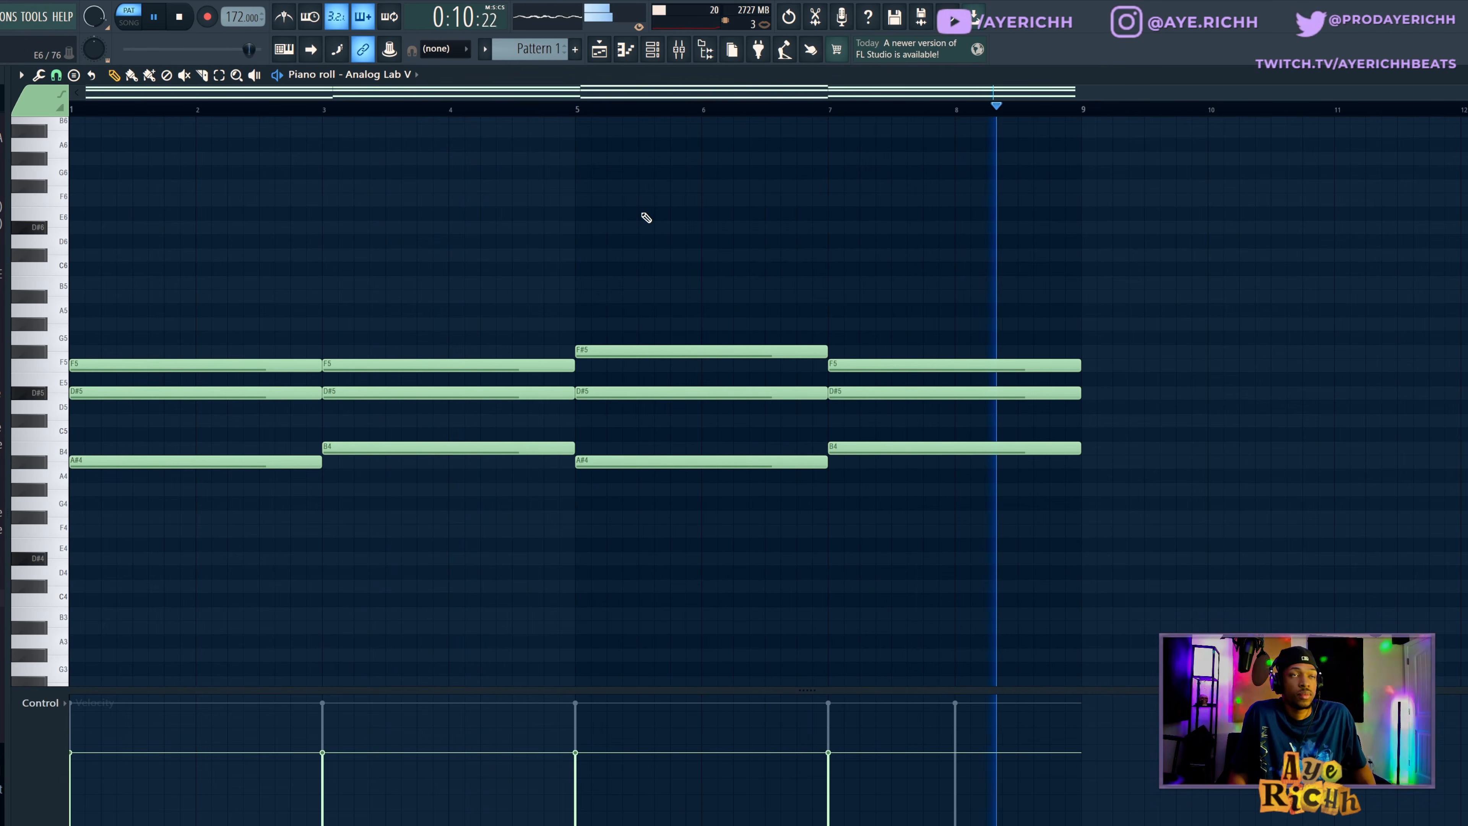
key("space")
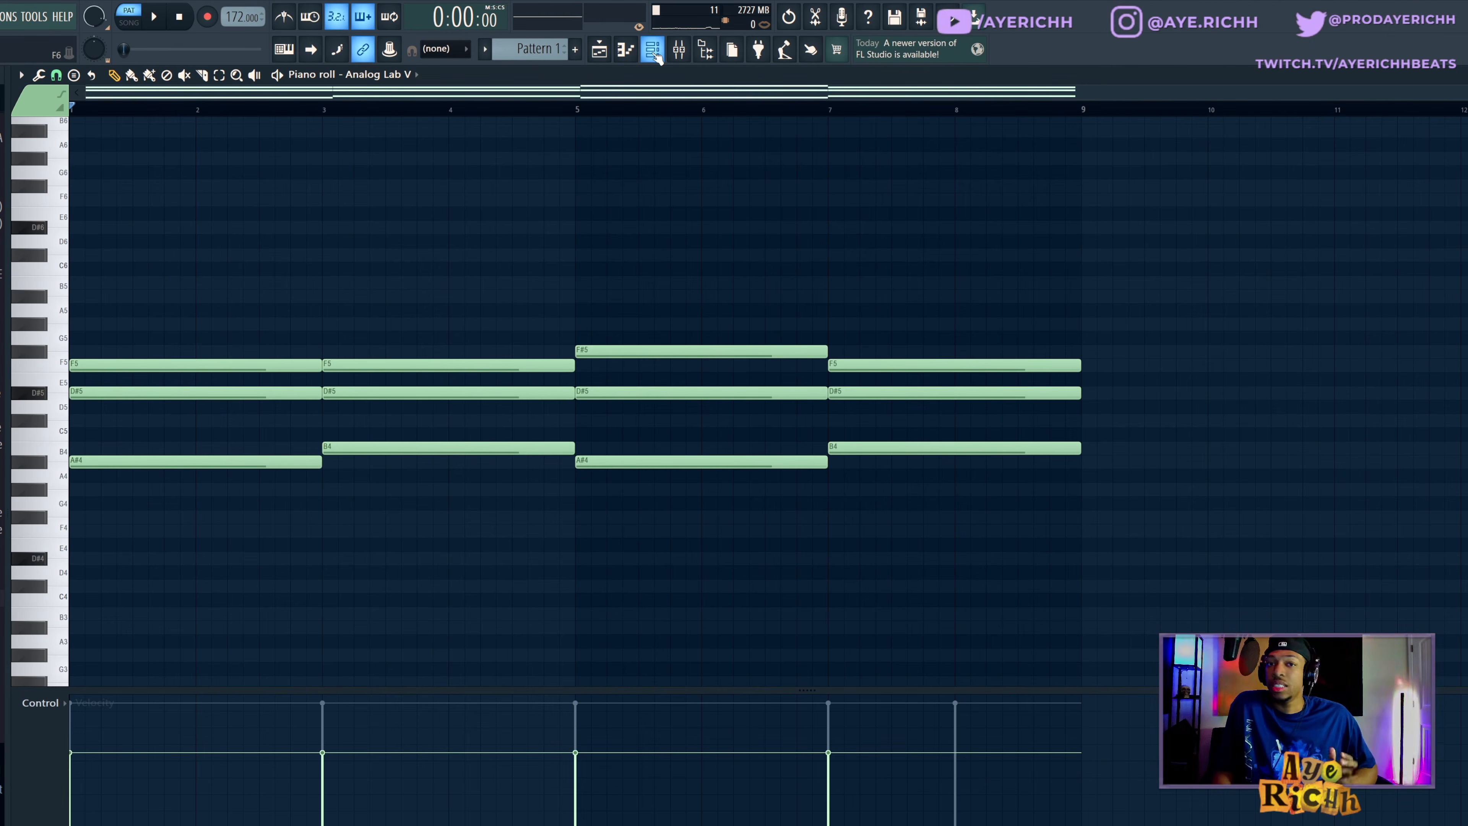
Step: Check the Analog Lab V layers in the channel rack and listen to the chord progression again
left_click(653, 51)
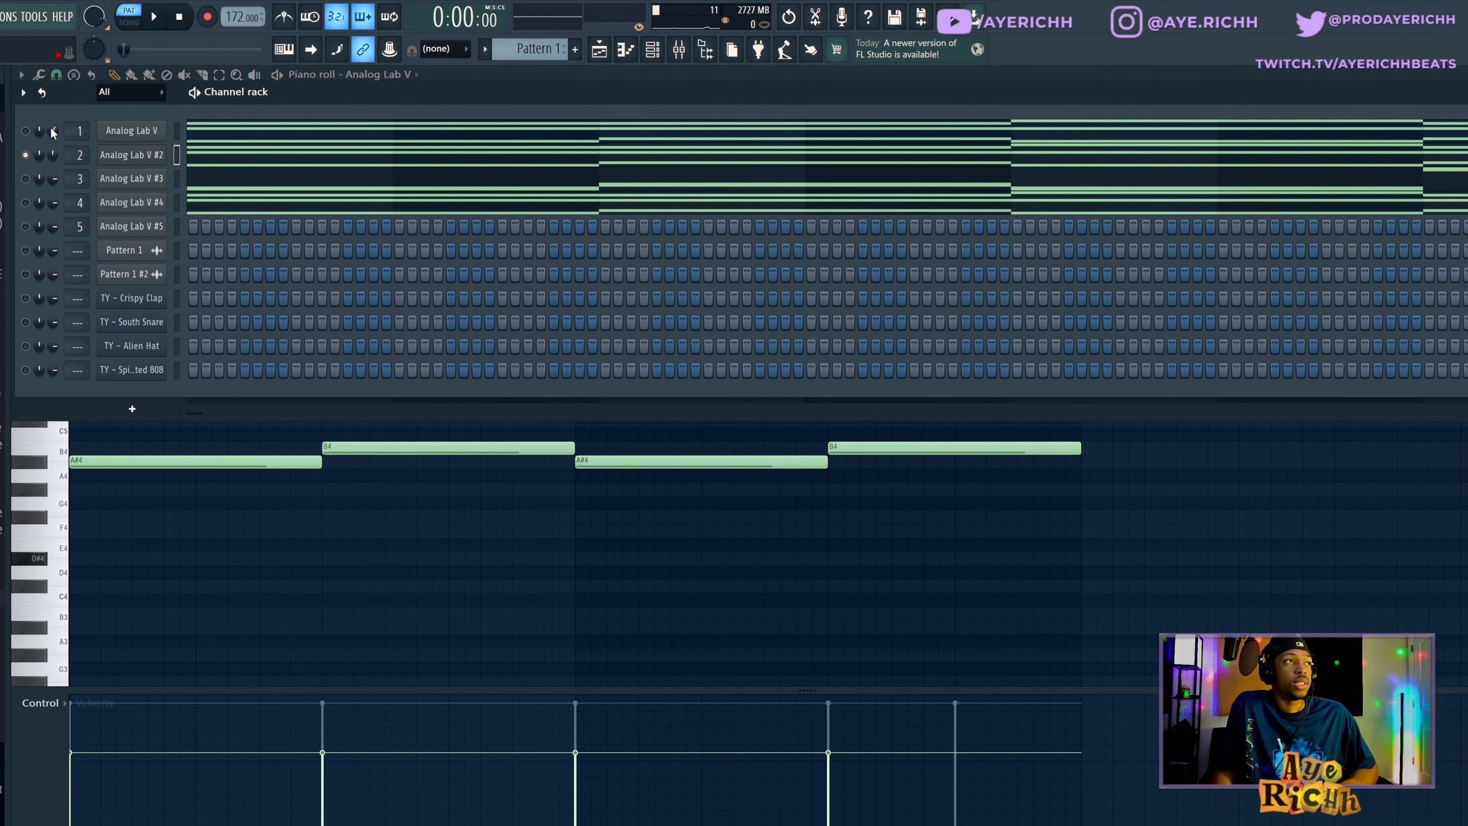
key("F6")
key("space")
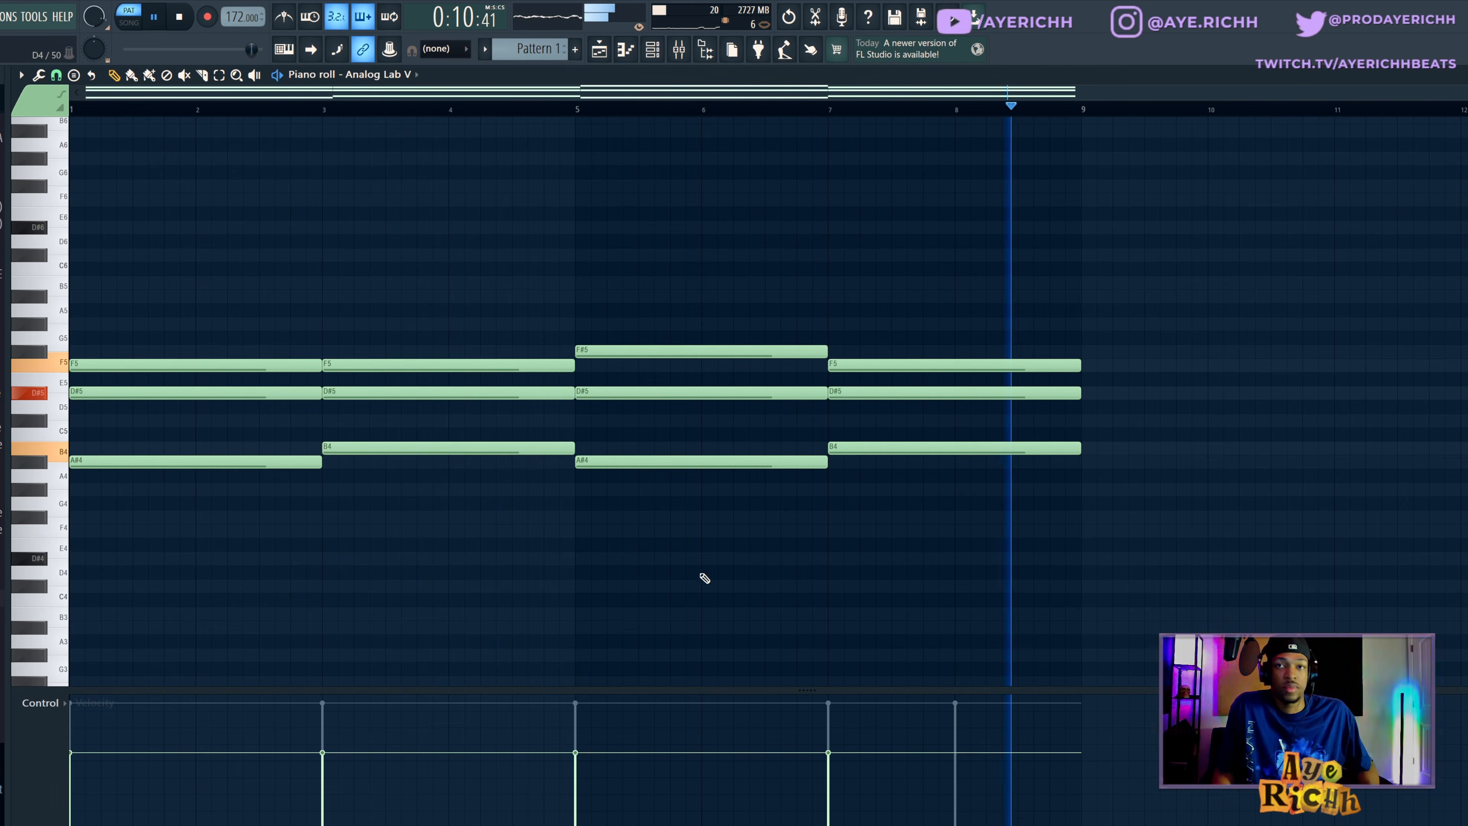
key("space")
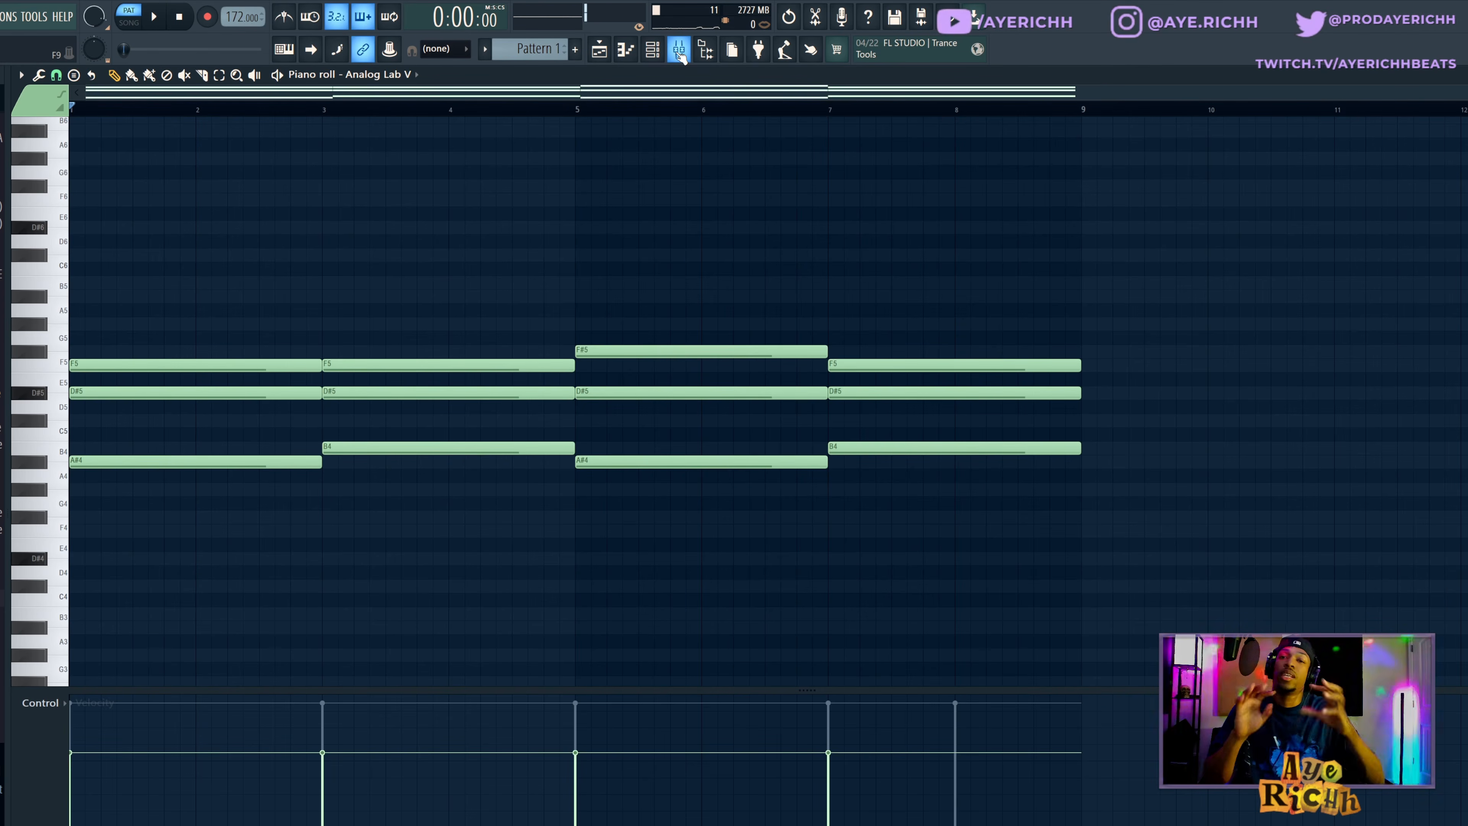
Step: Inspect the Don Arp preset on Analog Lab V #5, and play the chord progression with its piano roll open
left_click(656, 50)
left_click(142, 222)
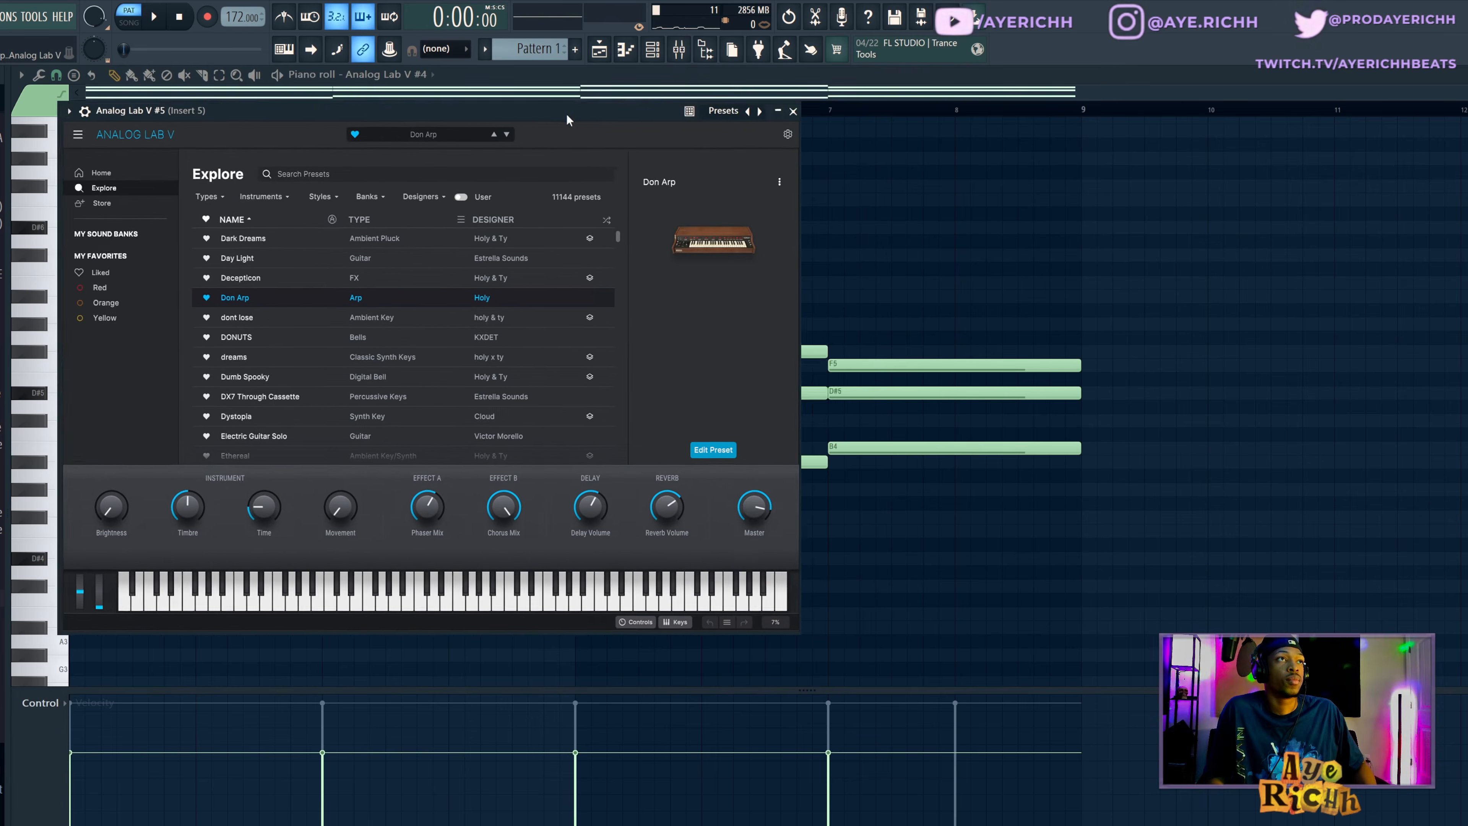
left_click_drag(548, 116, 705, 138)
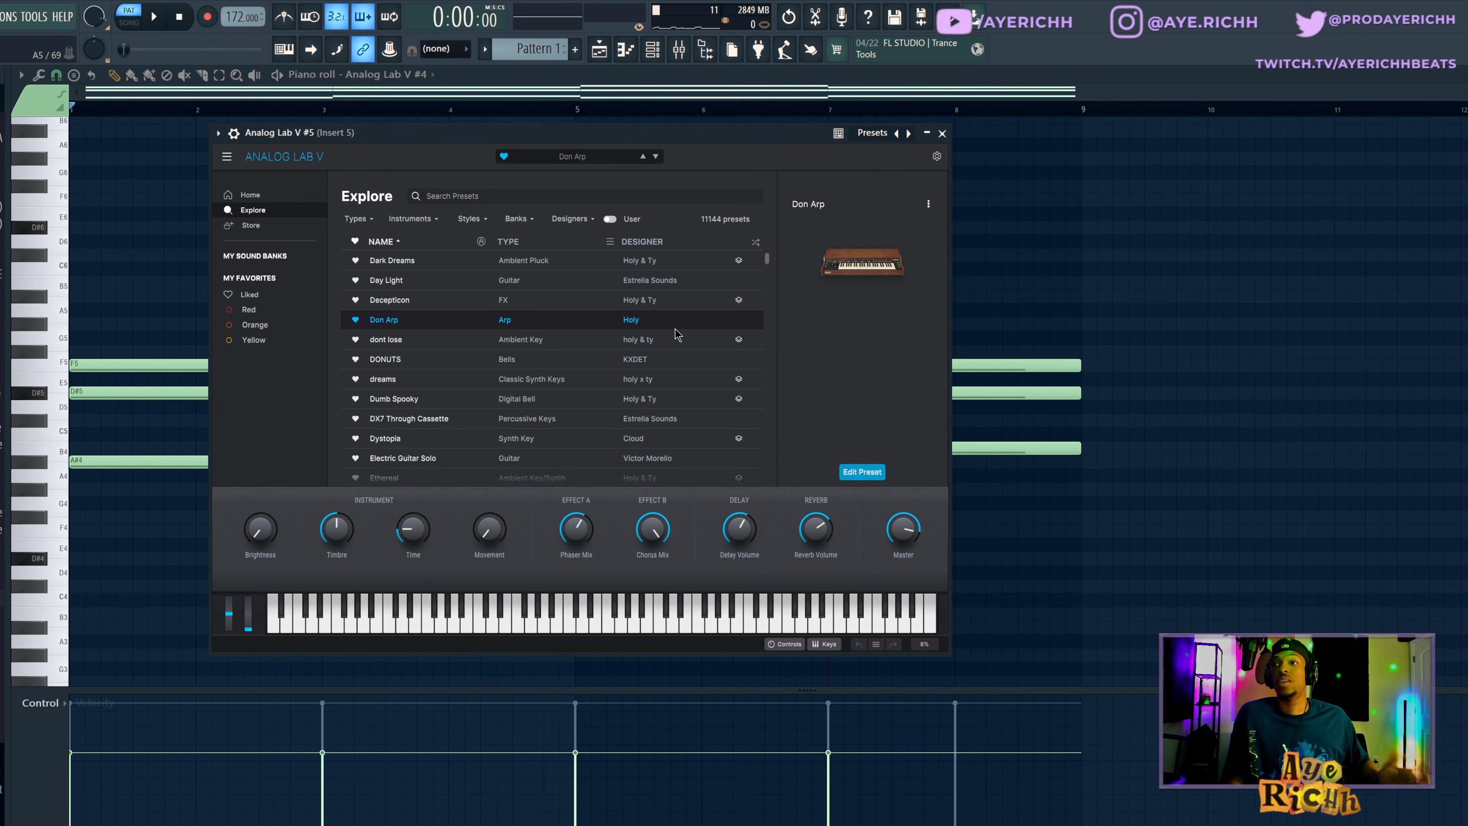
right_click(1155, 299)
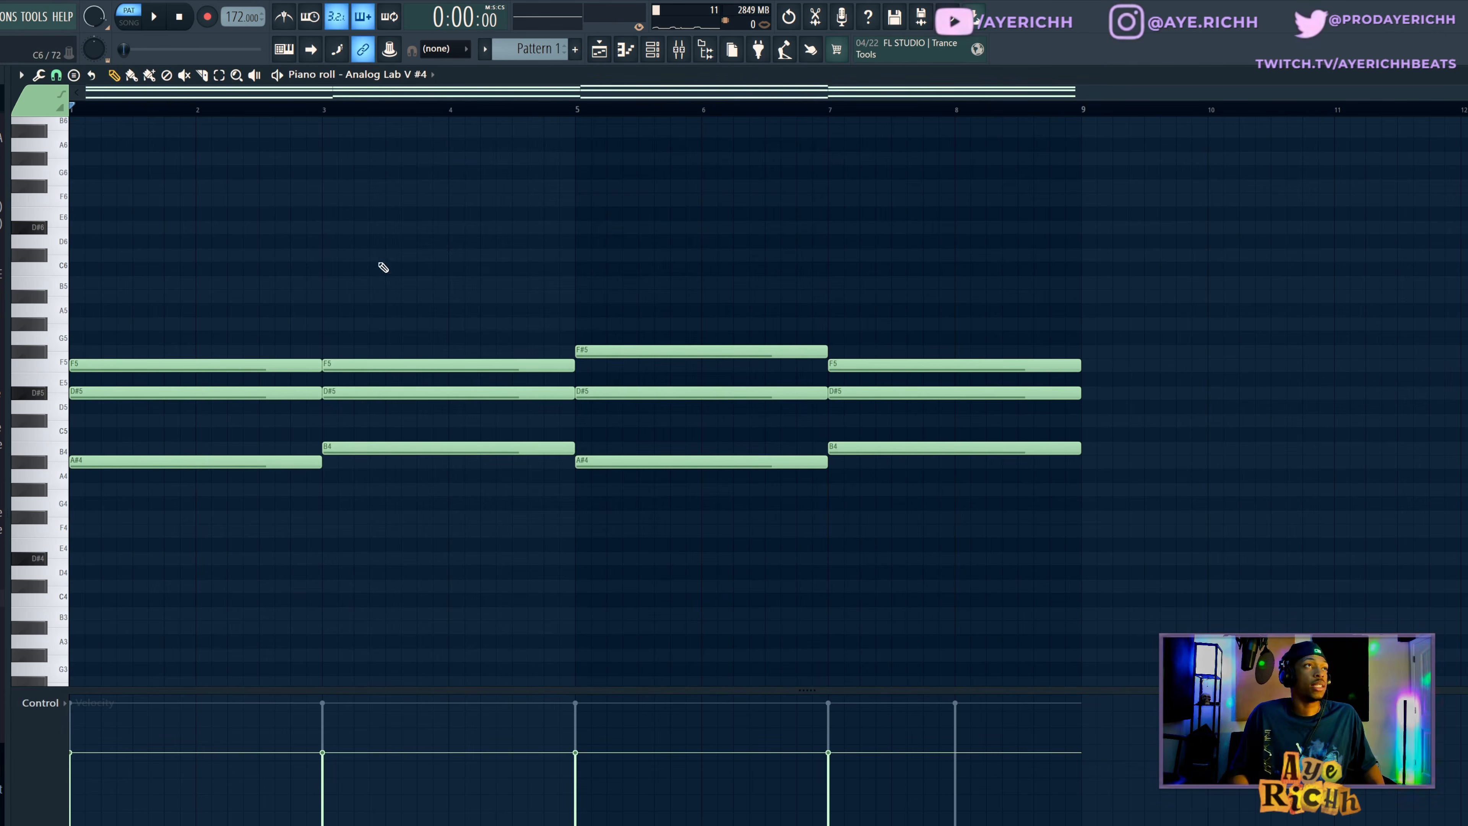
key("space")
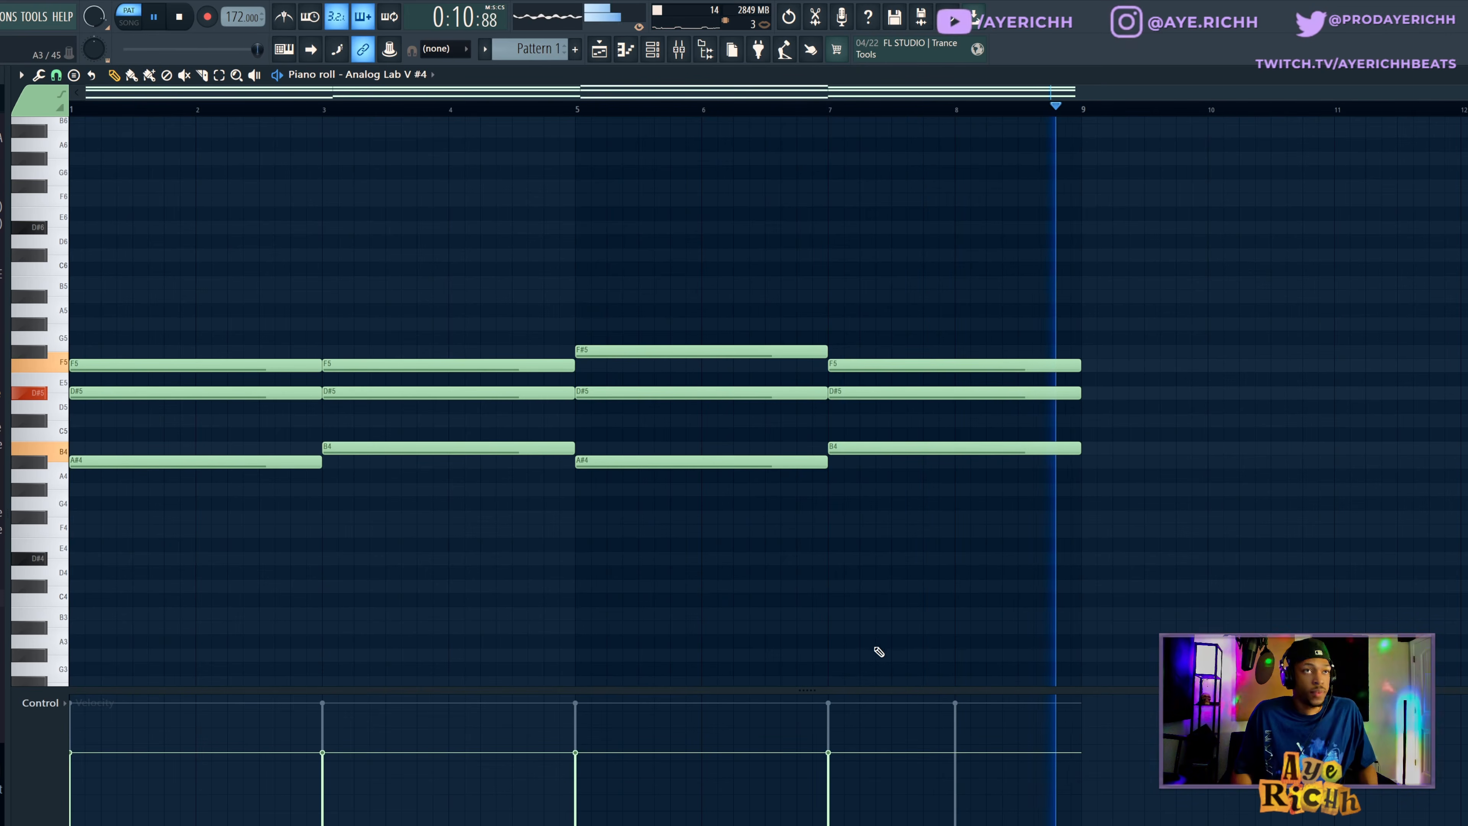
key("space")
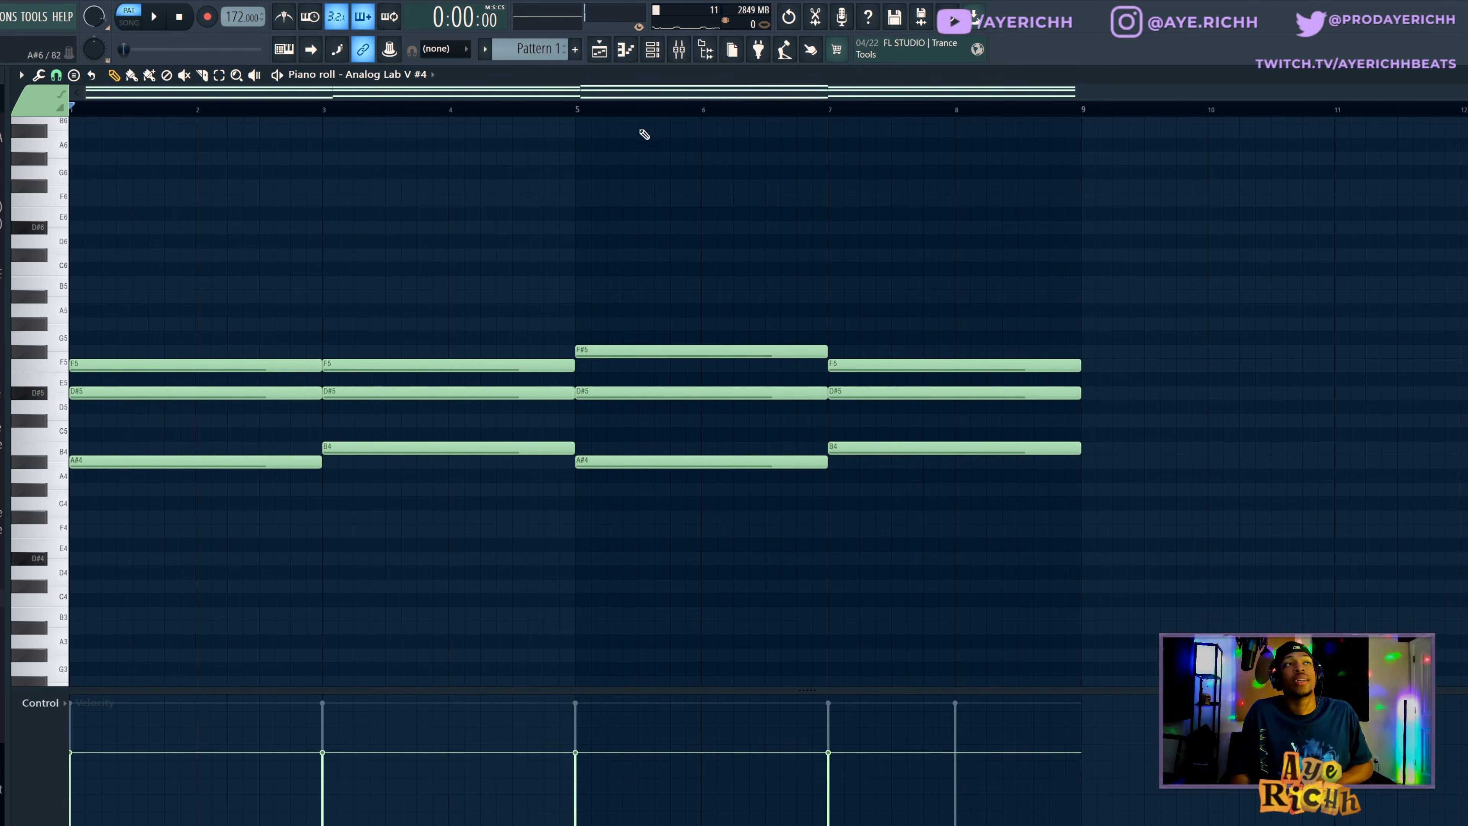
Step: Render Pattern 1 as a 16-bit stereo WAV audio clip and delete its note clip from Track 3
left_click(650, 56)
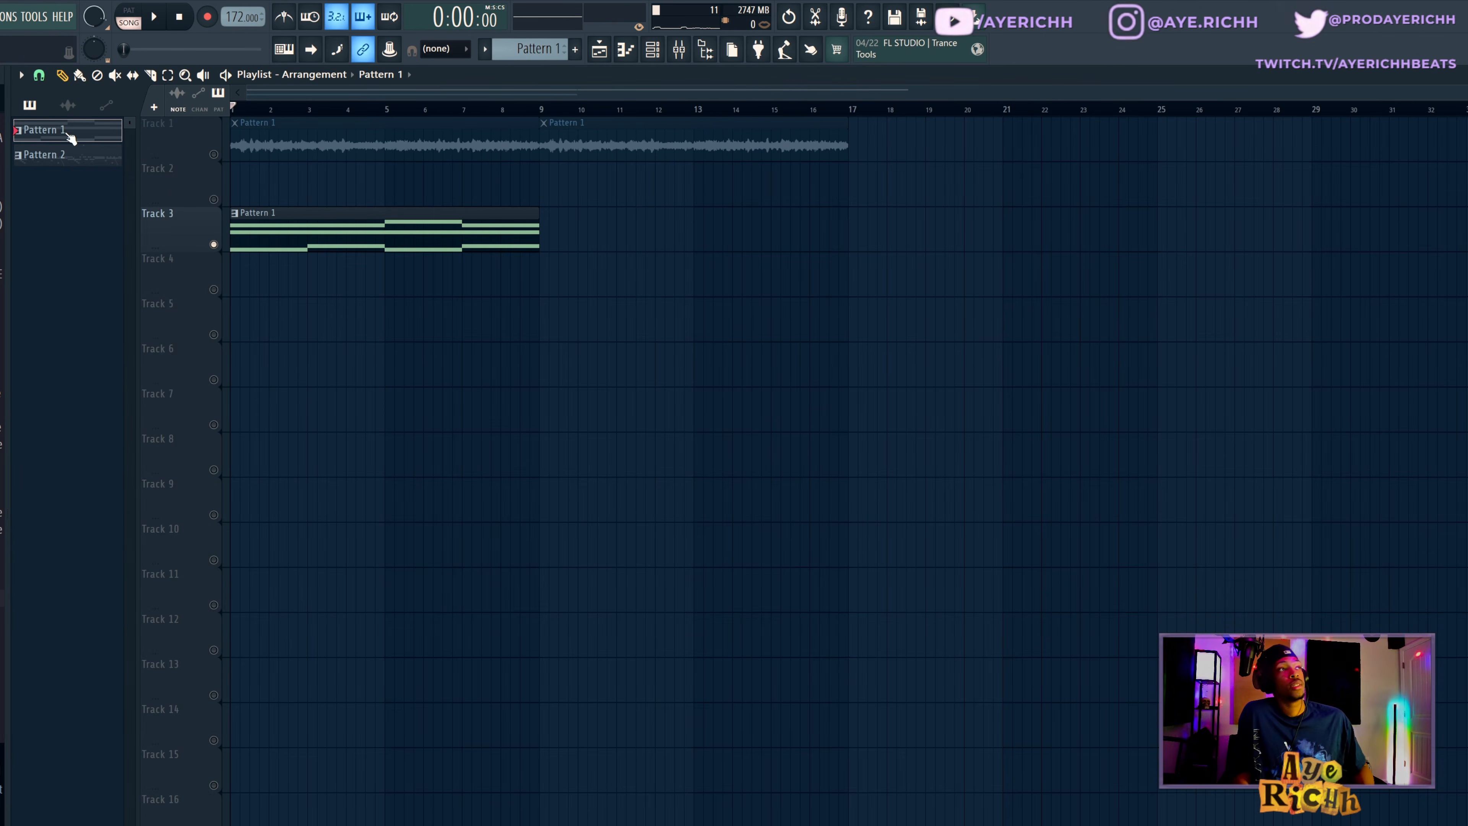
mouse_move(245, 226)
left_mouse_down()
mouse_move(297, 225)
mouse_move(240, 225)
left_mouse_up()
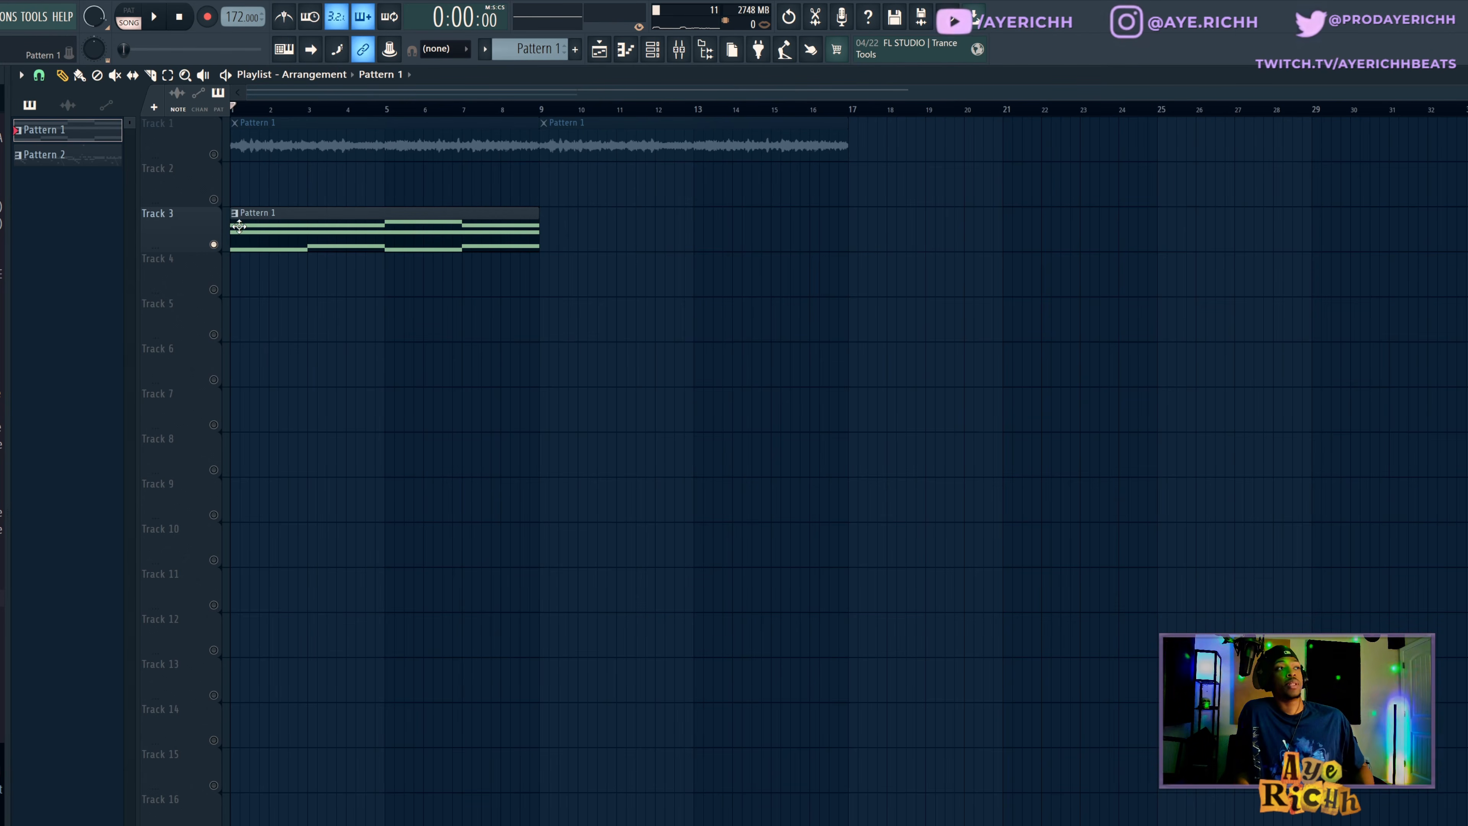
right_click(56, 132)
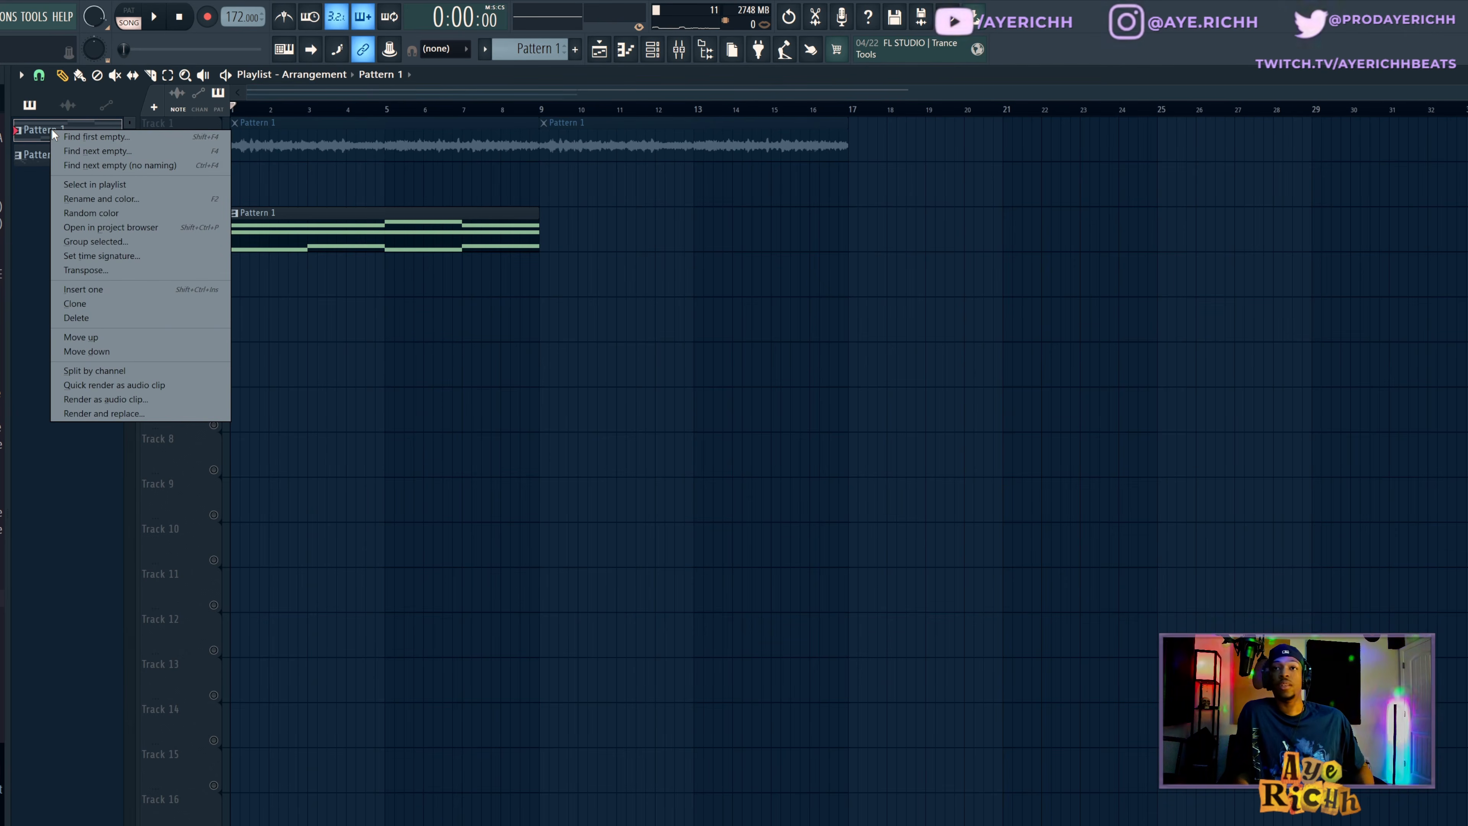
left_click(112, 400)
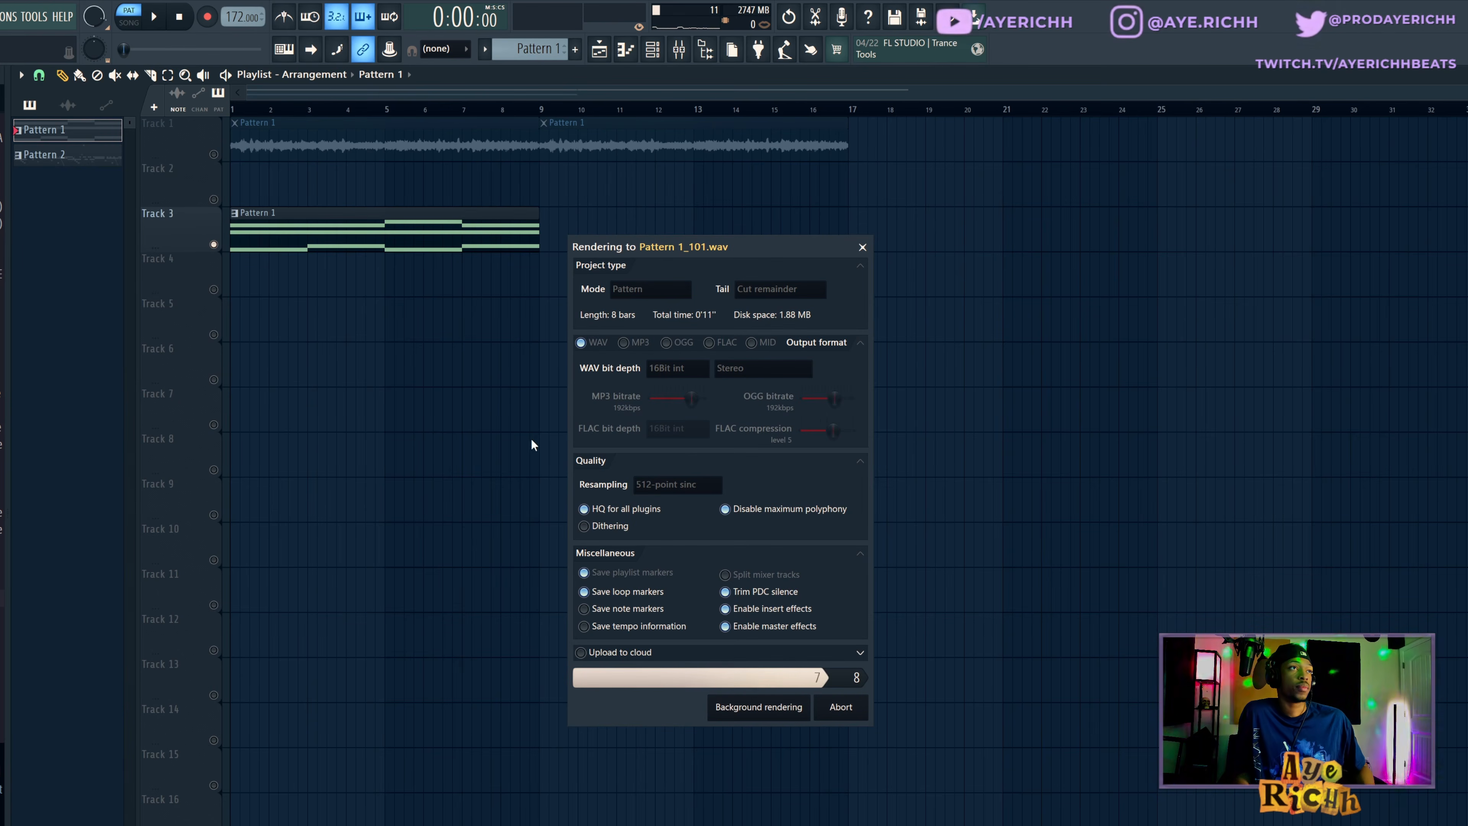
right_click(1055, 303)
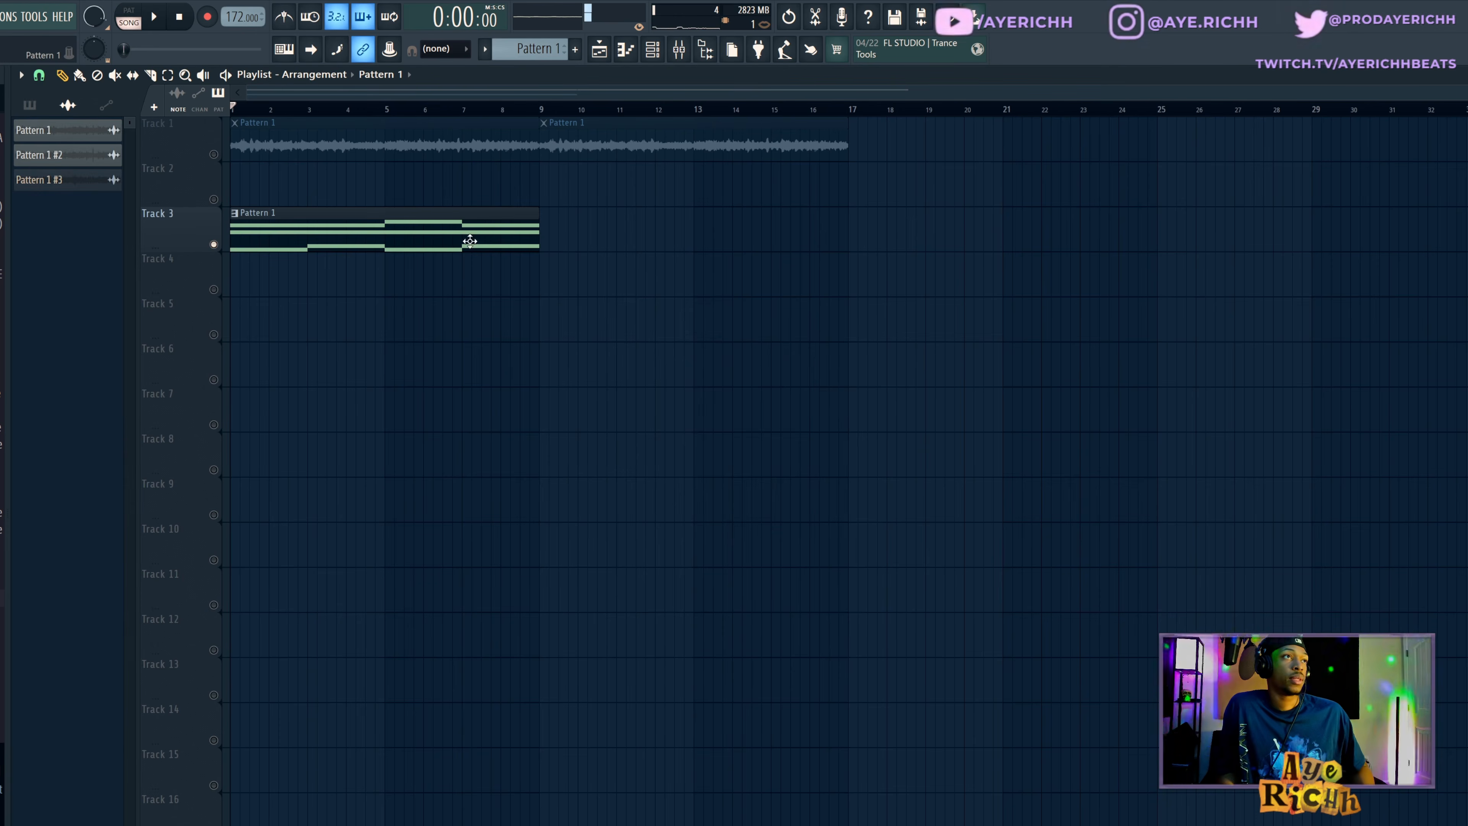
right_click(307, 210)
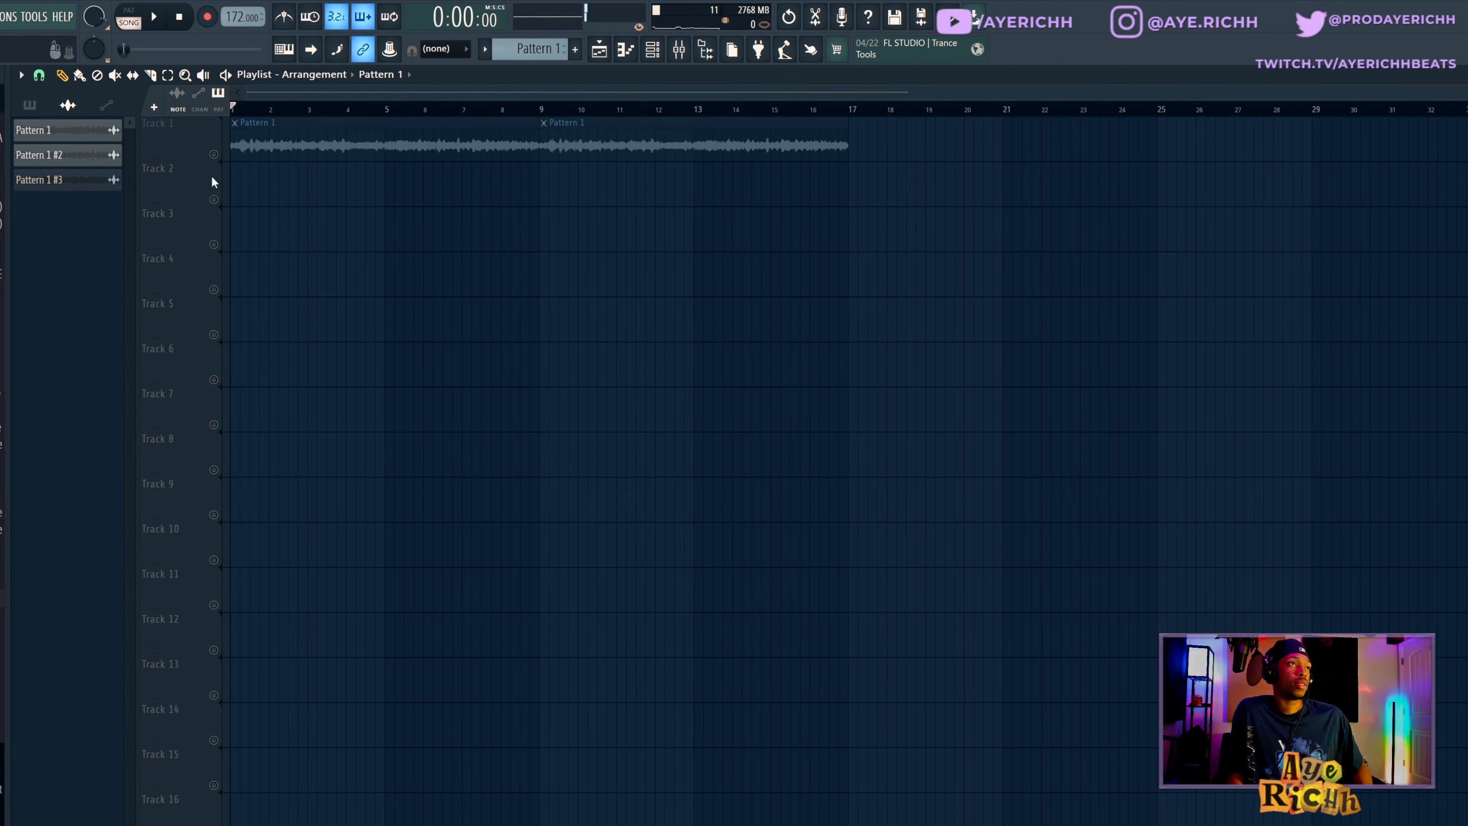
Step: Unmute Track 1 and check its Pattern 1 audio clip's settings and playback
left_click(213, 154)
double_click(334, 145)
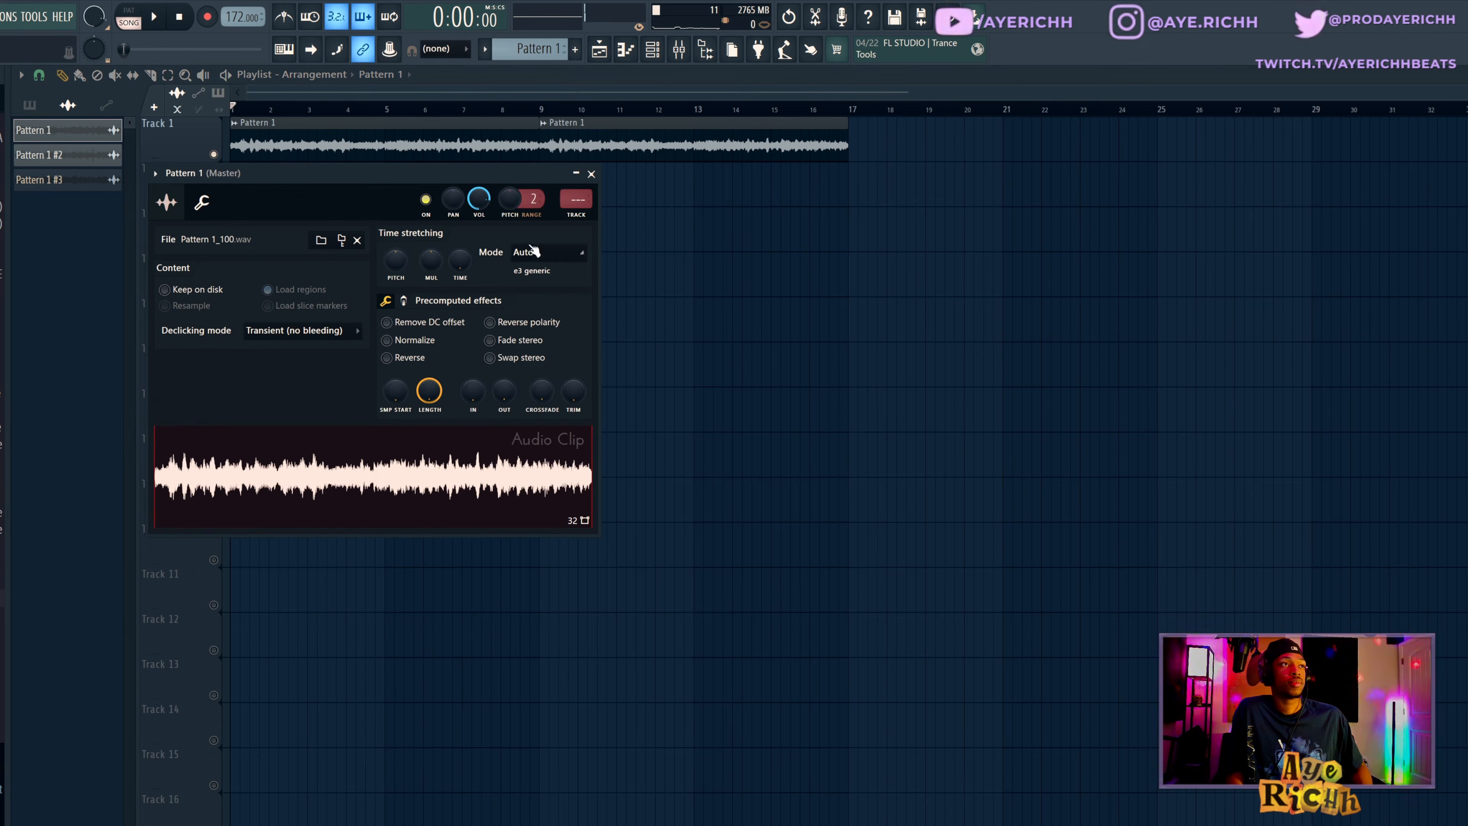
left_click(592, 174)
key("space")
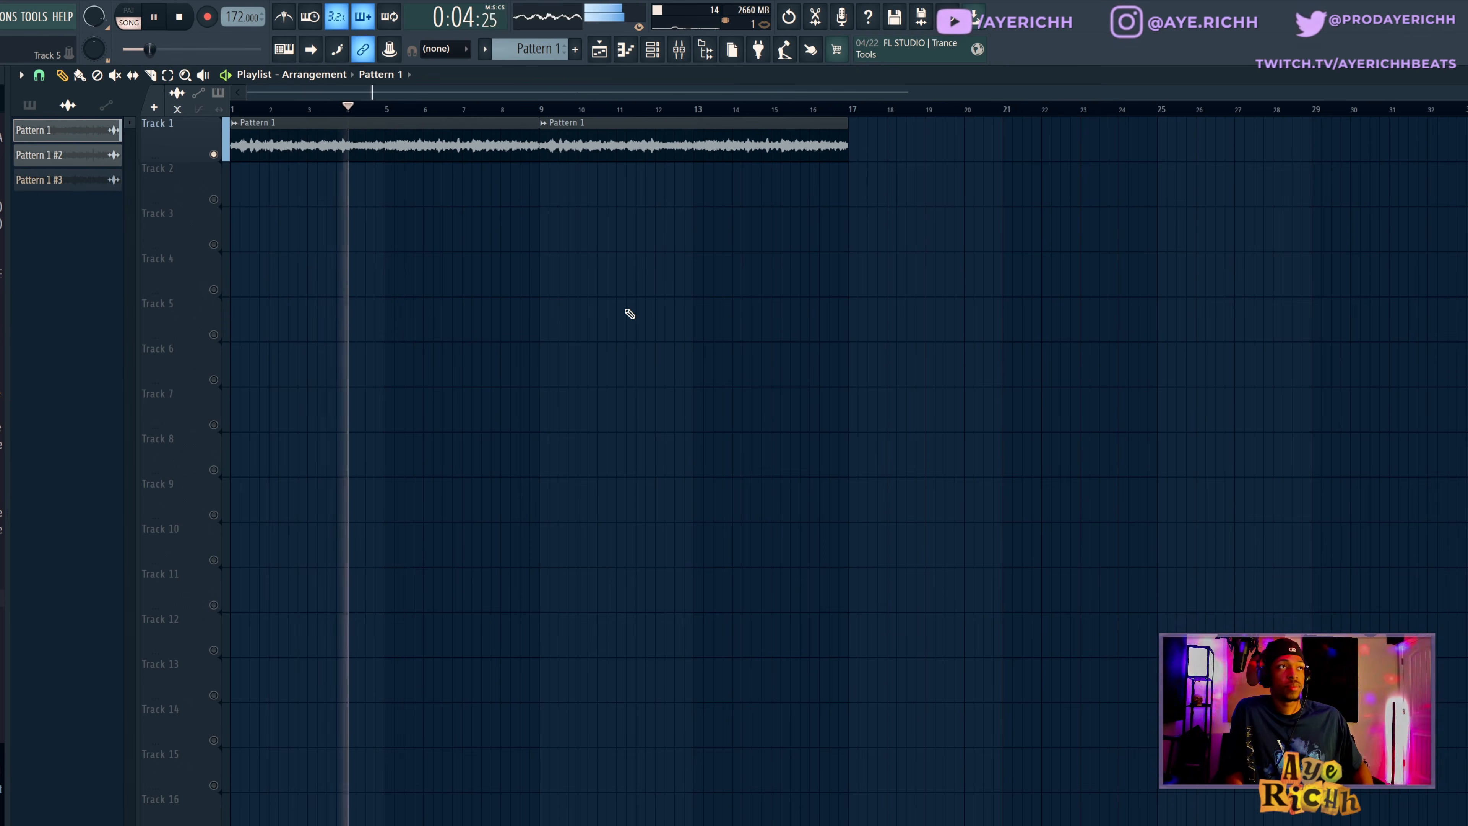
key("space")
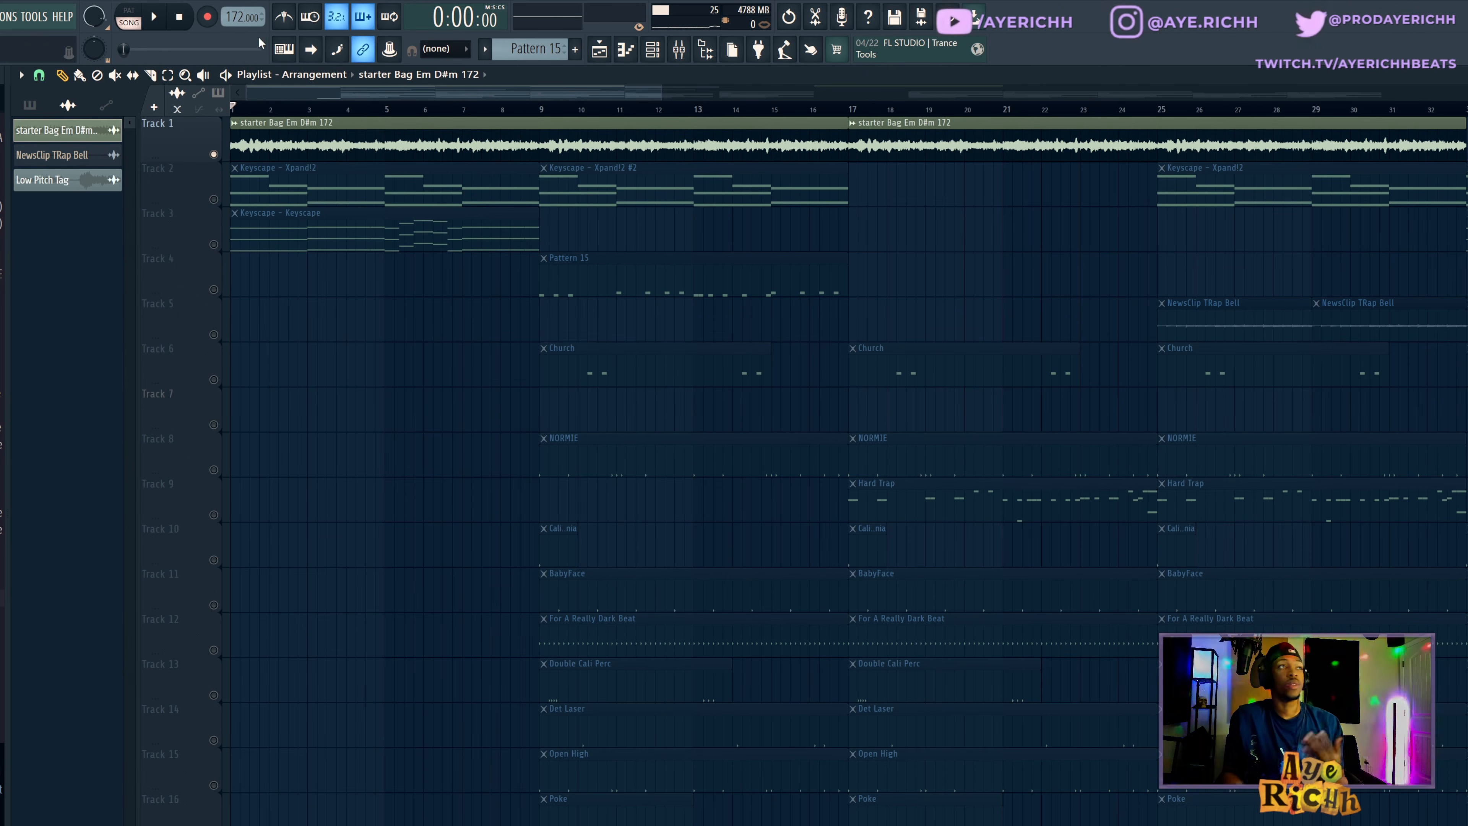
Step: Inspect the time-stretching settings of the "starter Bag Em D#m 172" audio clip on Track 1
double_click(266, 125)
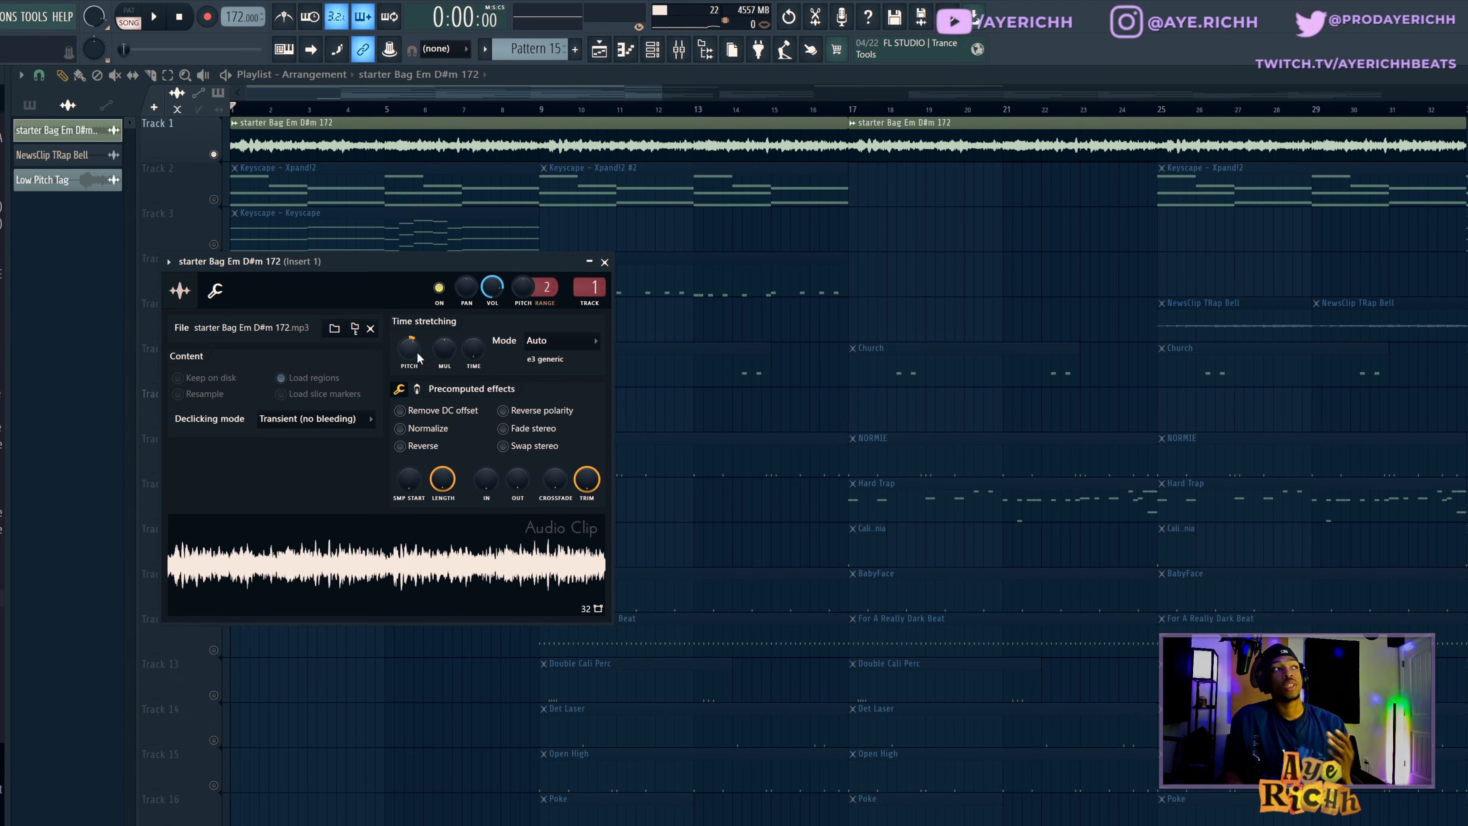
left_click(605, 262)
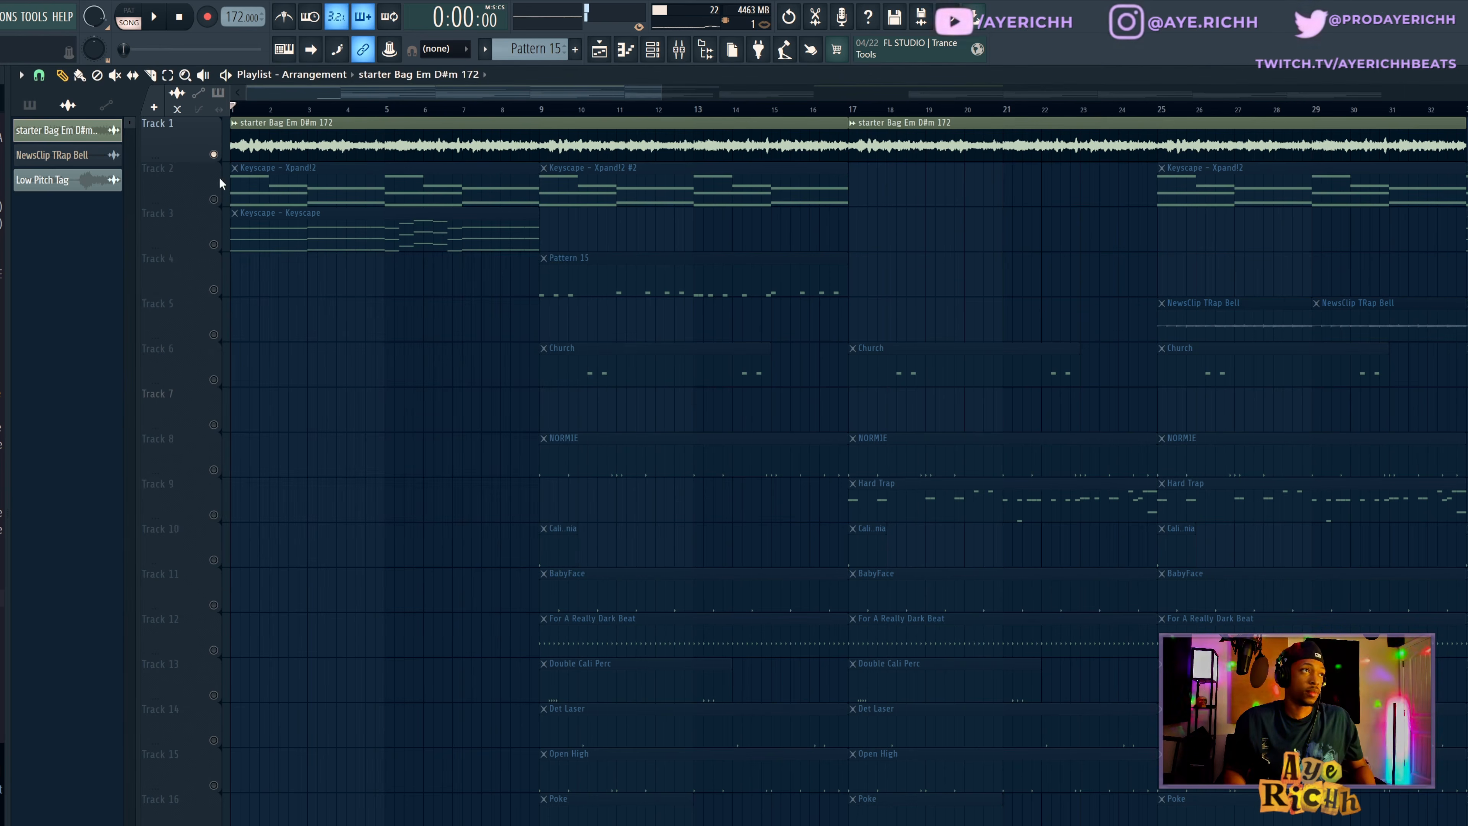
Step: Unmute Track 3 and open its Keyscape pattern in the piano roll
left_click(214, 244)
double_click(365, 253)
right_click(639, 280)
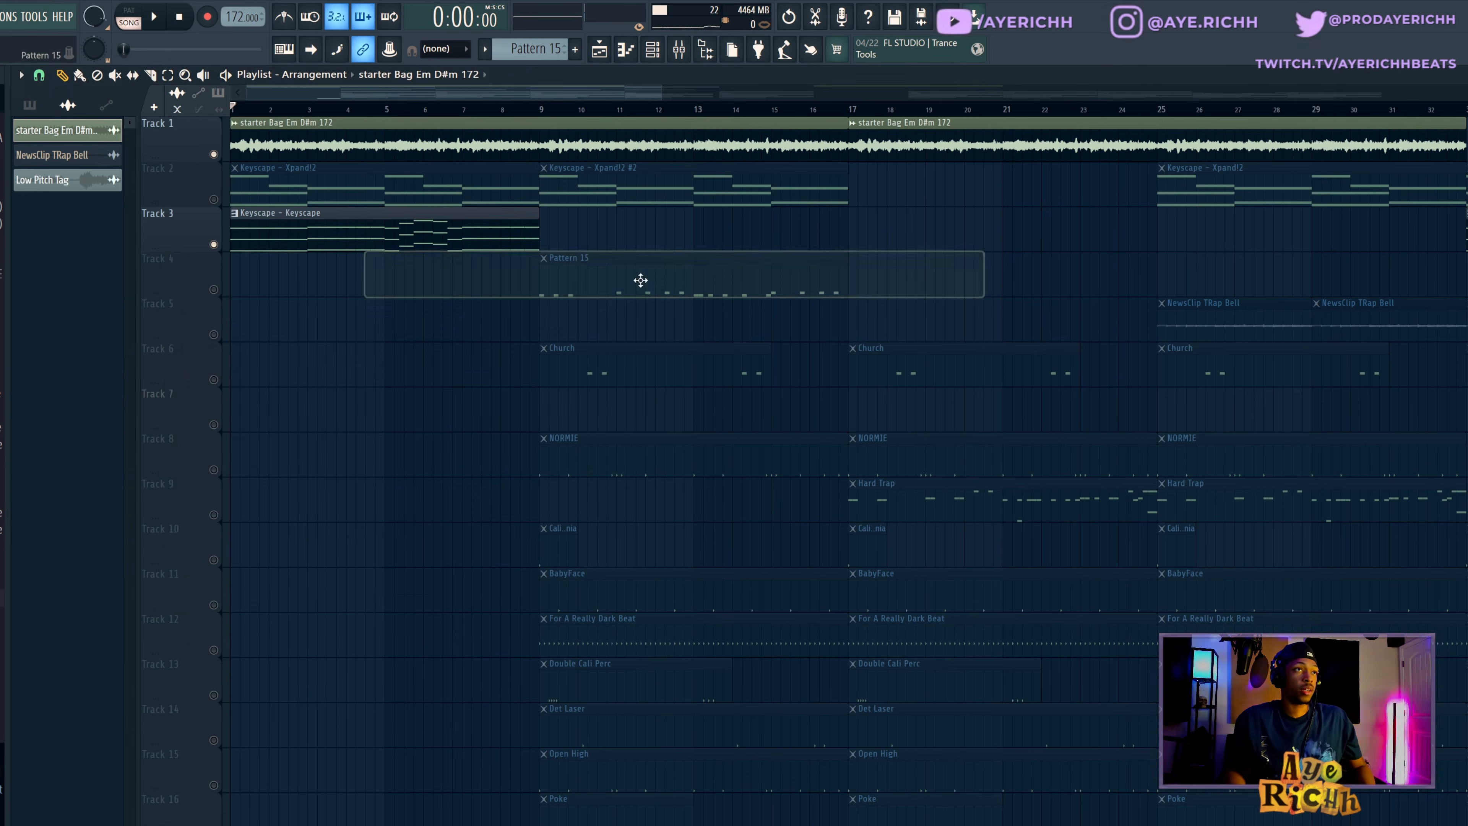
double_click(395, 233)
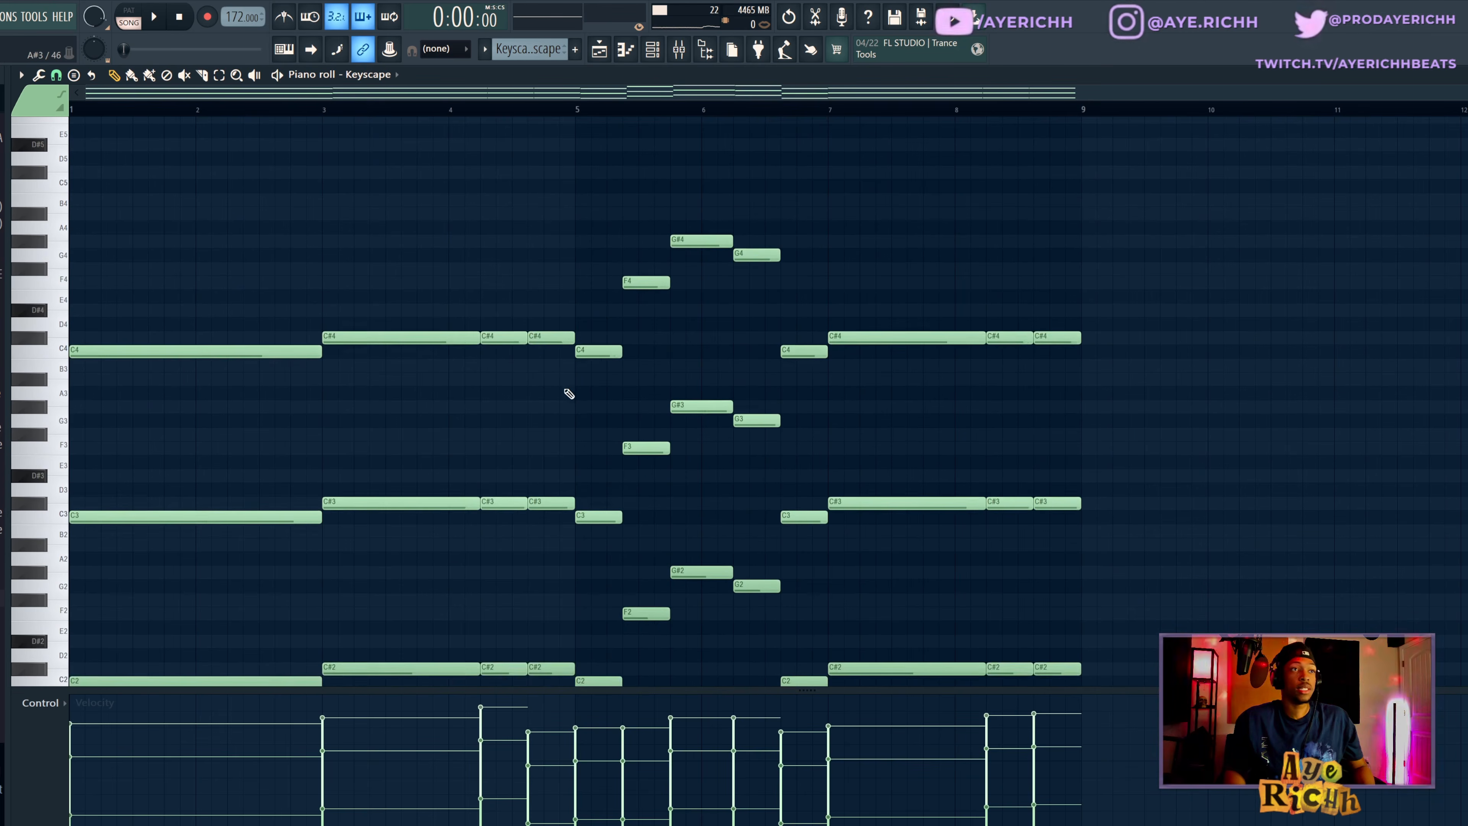
Step: View the Keyscape channel's LA Custom C7 - Cinematic preset, and return to the piano roll
left_click(652, 49)
left_click(231, 193)
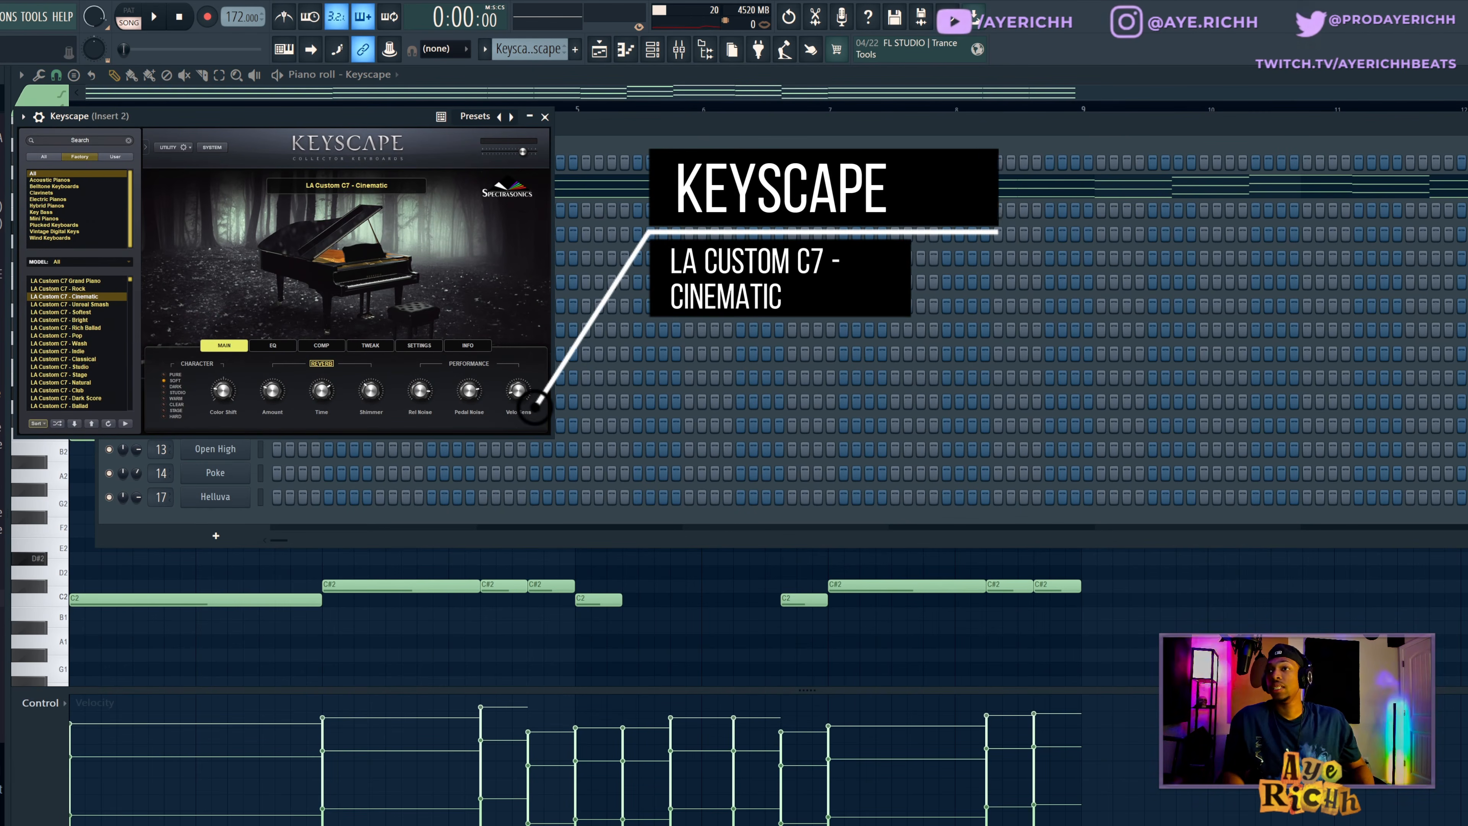
left_click(545, 117)
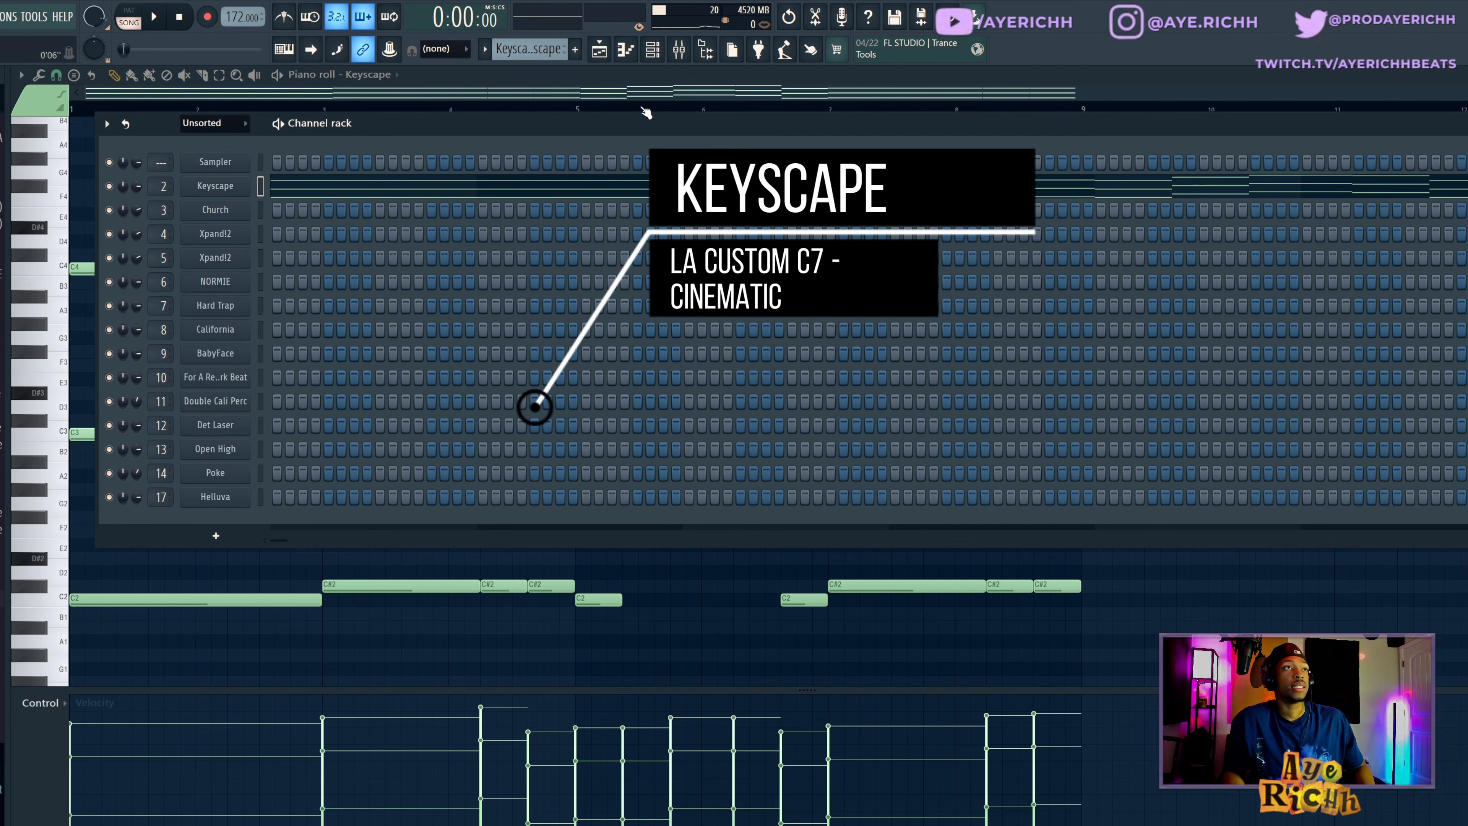
key("F6")
Step: Play back the Keyscape part through its eight bars while examining its notes across the octaves
key("space")
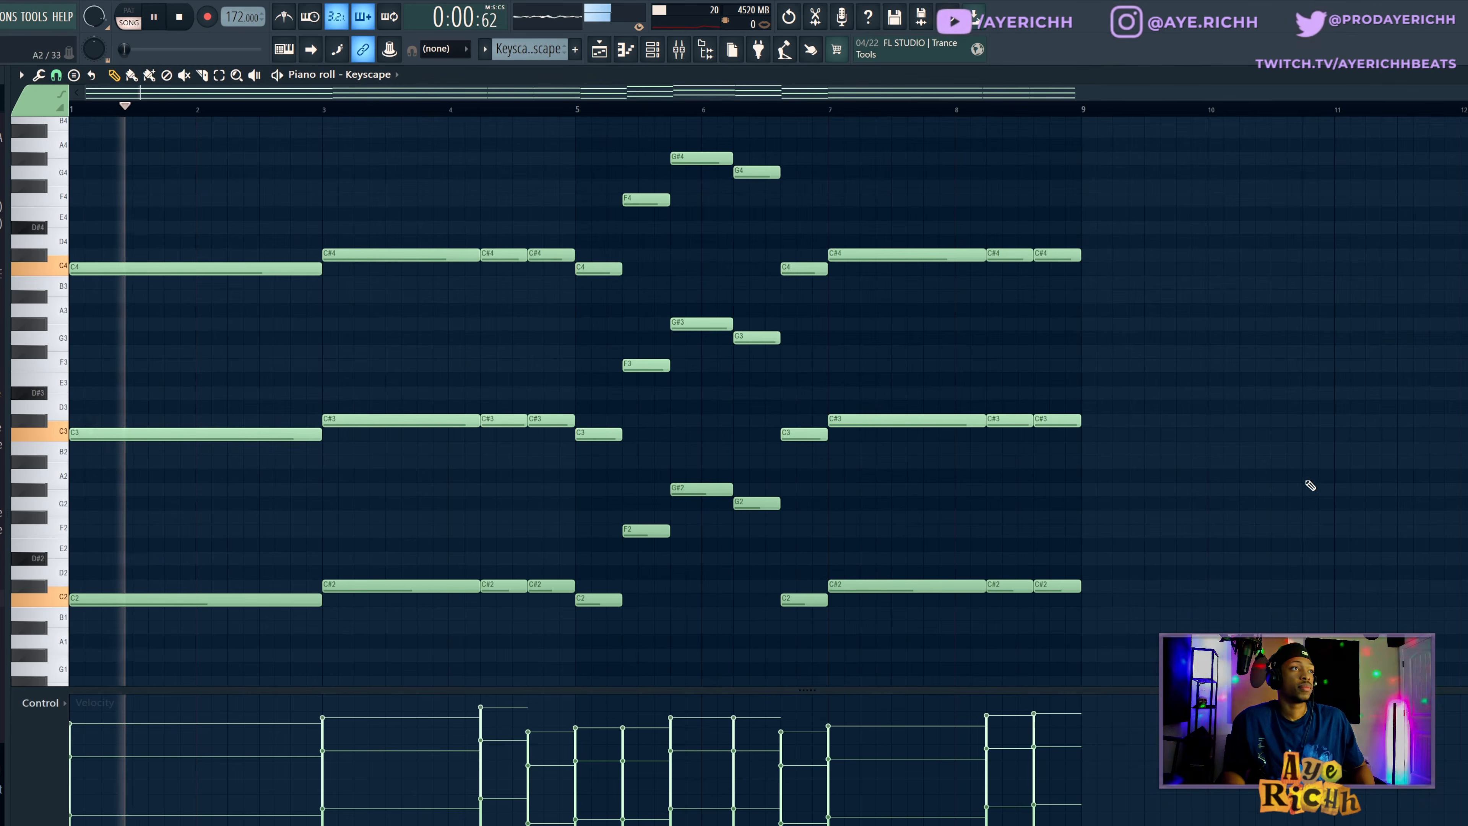
scroll(1288, 494, "down", 2)
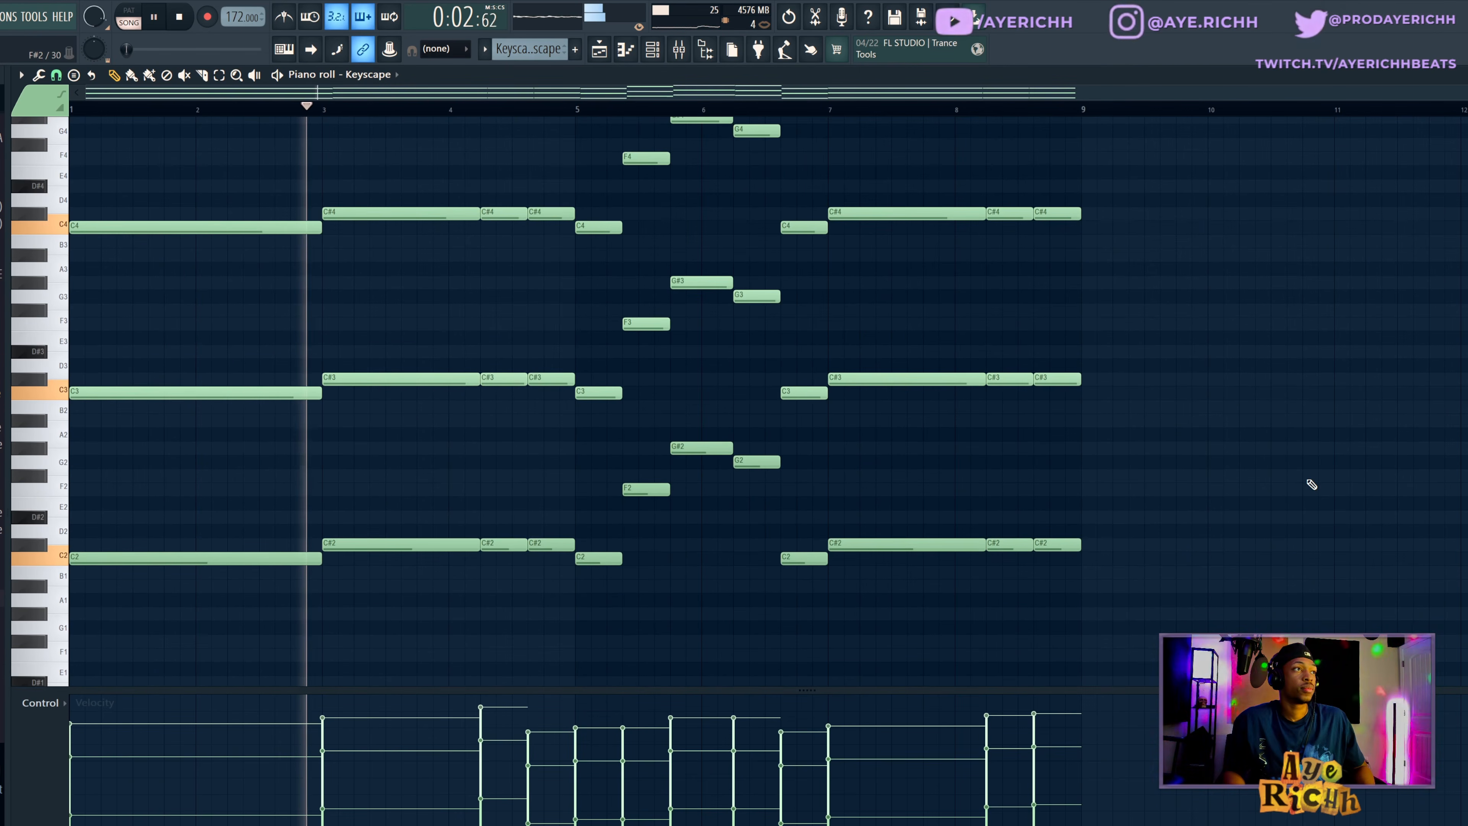
scroll(1308, 484, "up", 1)
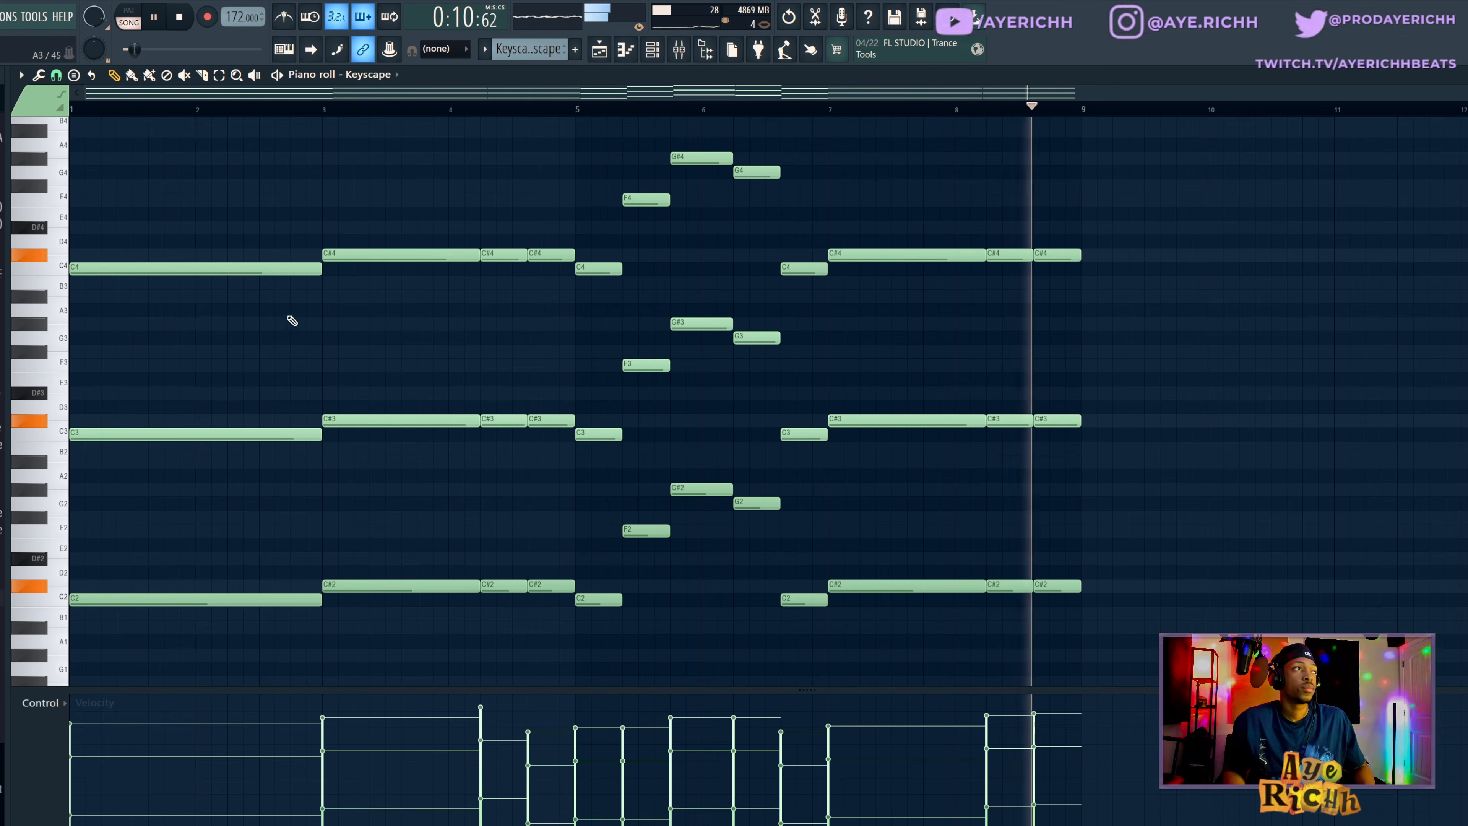
key("space")
Step: Set the root note of the piano roll's scale highlighting to F
left_click(21, 75)
mouse_move(61, 150)
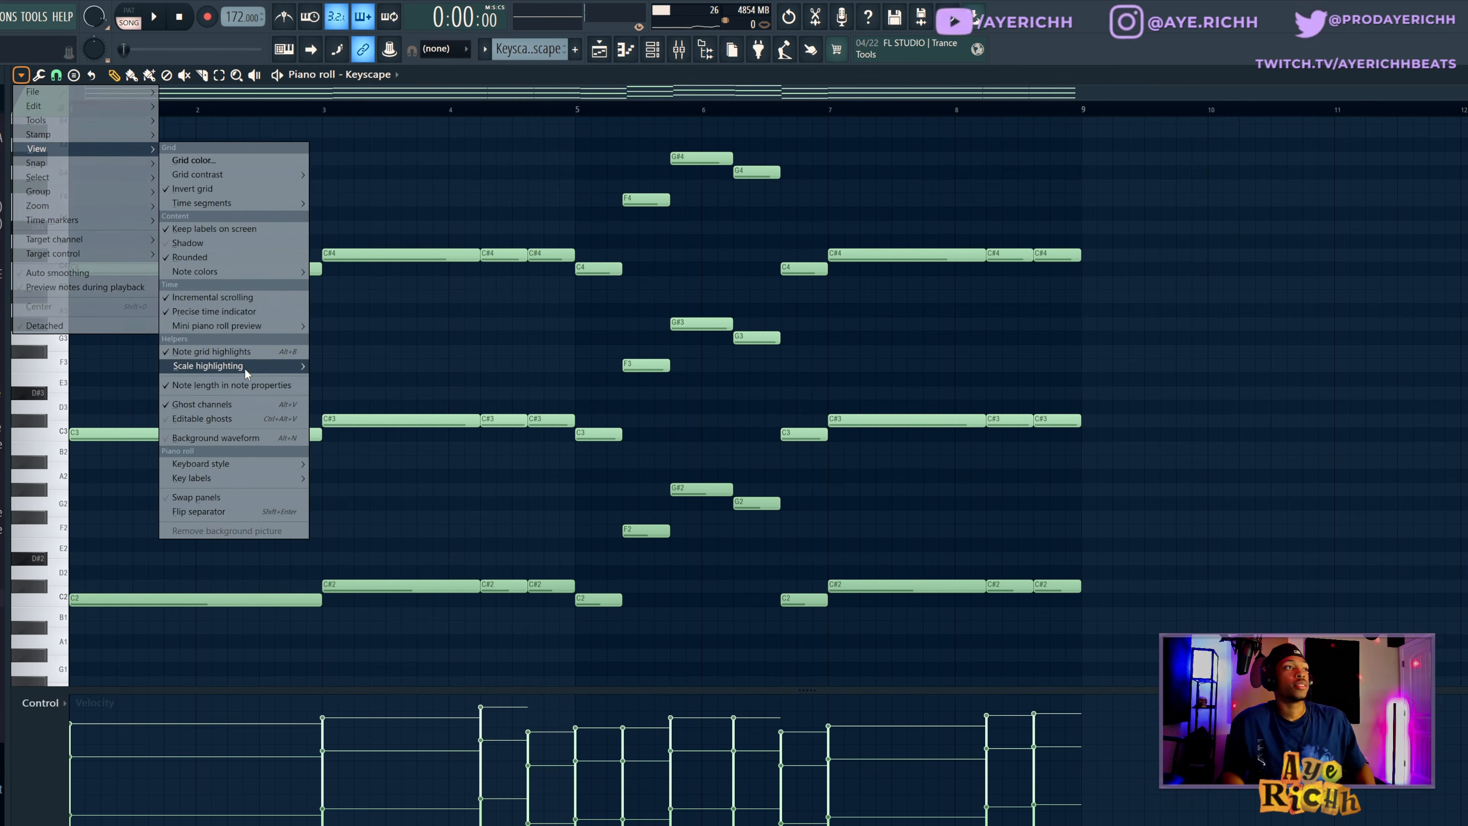
mouse_move(245, 366)
right_click(327, 450)
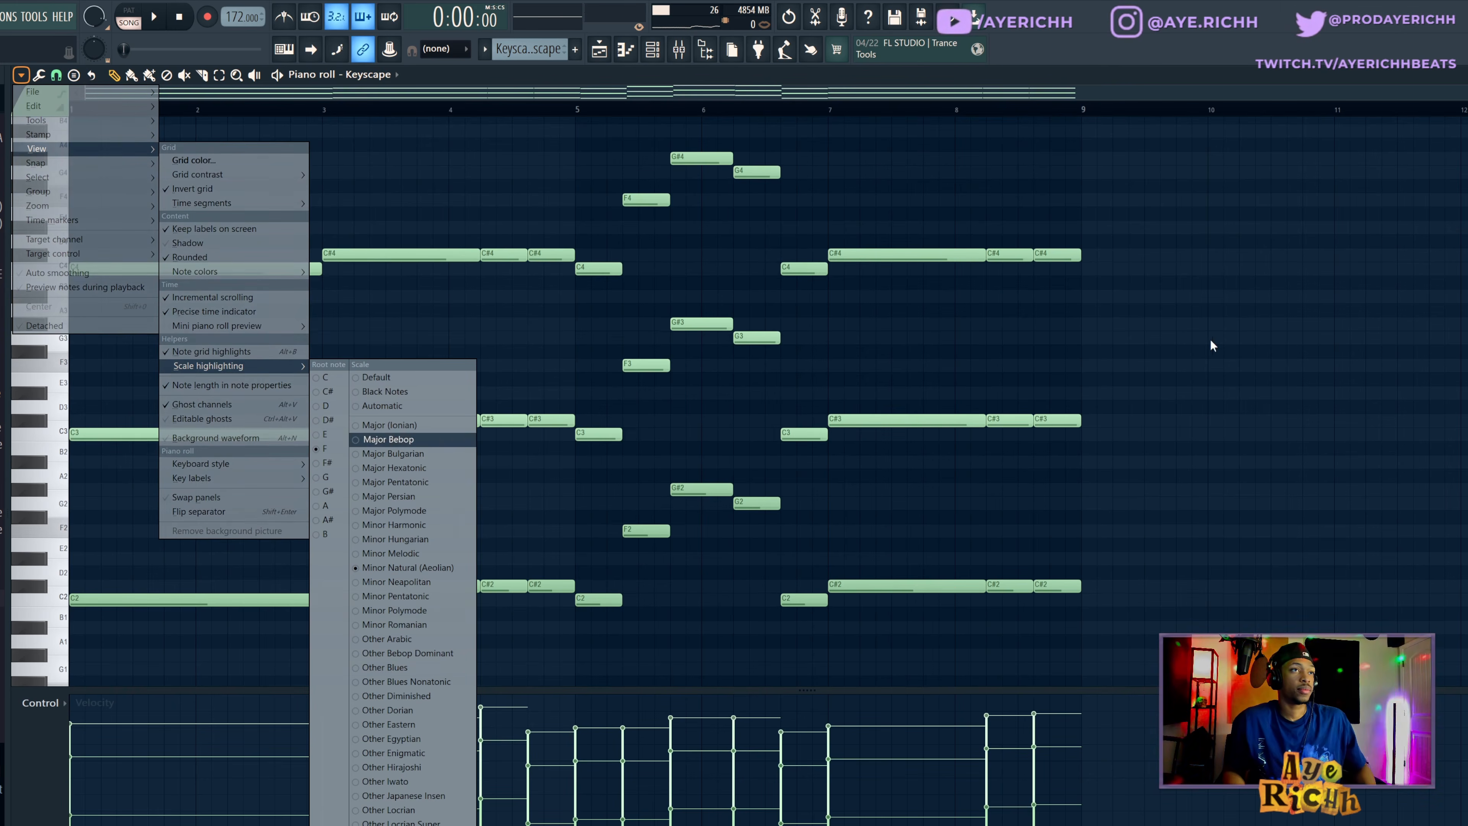
left_click(1205, 342)
Step: Select the upper-octave C4 and C#4 notes in bars 1 to 4 of the Keyscape part
scroll(384, 374, "up", 3)
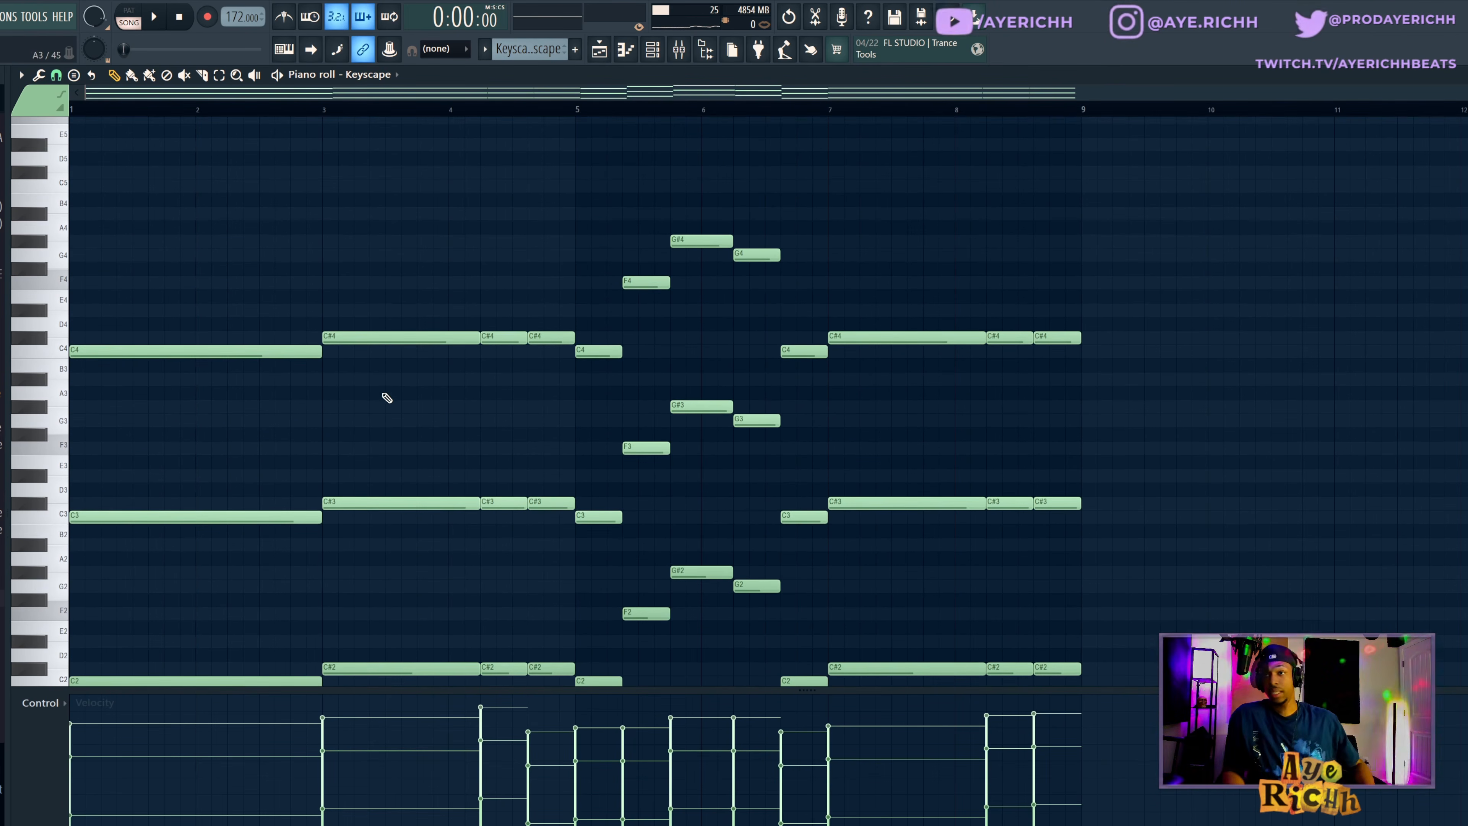
left_click_drag(226, 326, 276, 396)
left_click_drag(142, 326, 172, 395)
left_click_drag(173, 289, 202, 402)
mouse_move(330, 277)
left_mouse_down()
mouse_move(413, 416)
mouse_move(541, 427)
left_mouse_up()
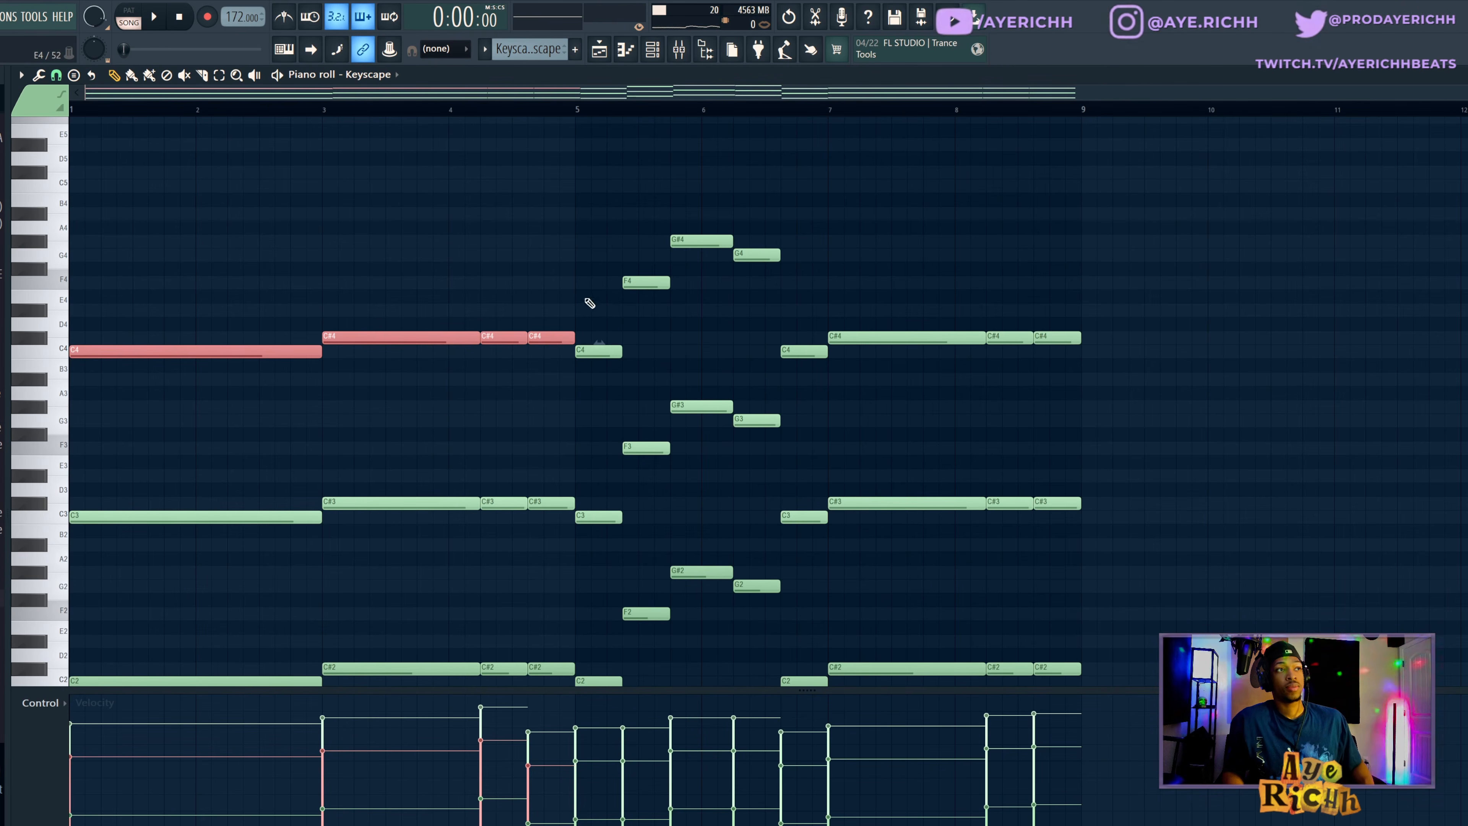
Step: Trace the upper-octave melody through bars 5 to 8 of the Keyscape part by selecting its C4, F4, G#4, G4 and C#4 notes
left_click_drag(589, 303, 619, 385)
left_click_drag(581, 264, 607, 289)
mouse_move(627, 264)
left_mouse_down()
mouse_move(657, 299)
mouse_move(614, 419)
left_mouse_up()
left_click(571, 259, "ctrl")
left_click_drag(640, 251, 648, 312)
left_click_drag(698, 222, 758, 288)
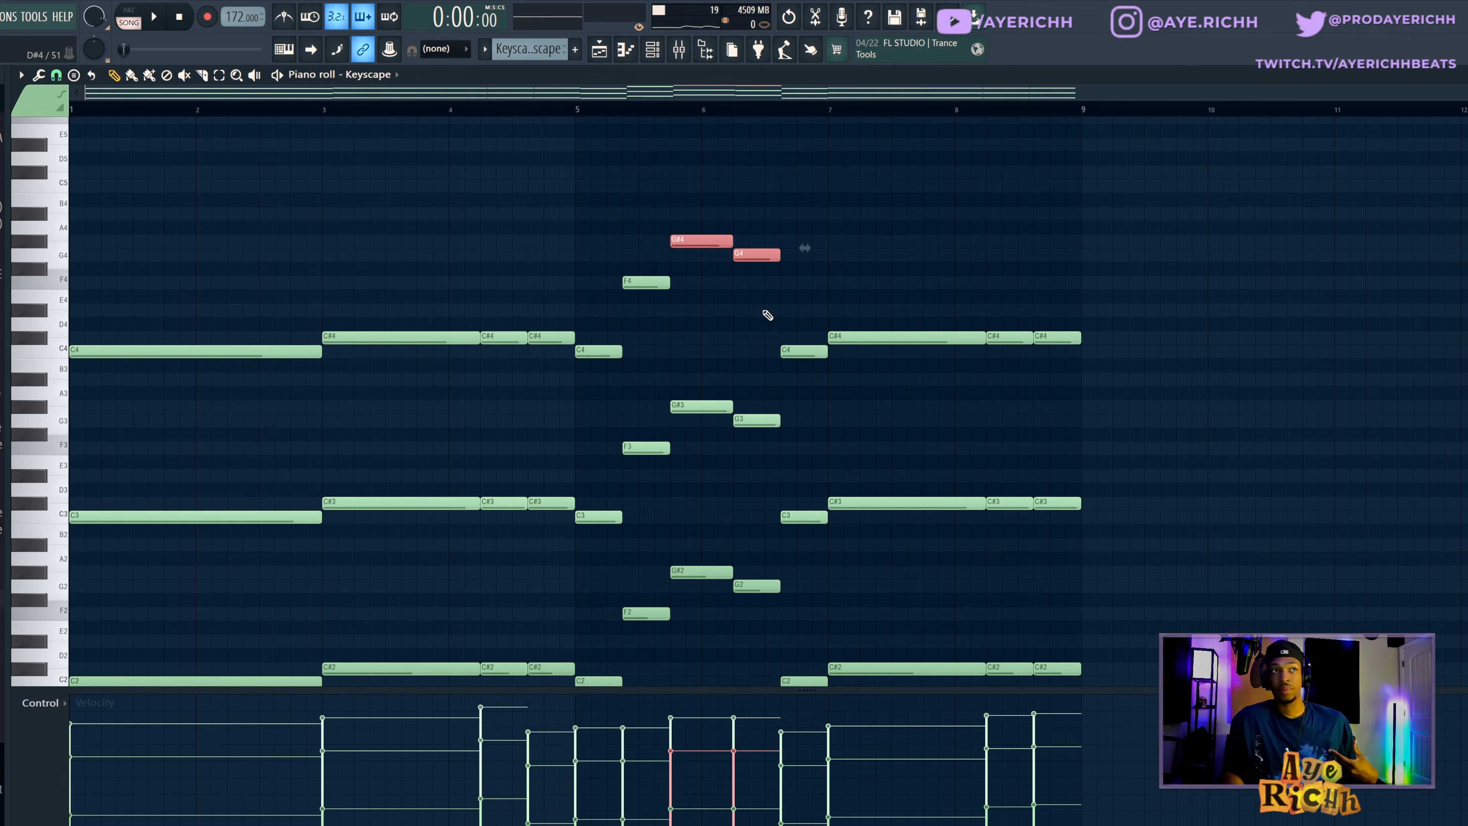
left_click_drag(753, 318, 791, 411)
left_click_drag(885, 264, 1065, 409)
left_click_drag(775, 305, 826, 382)
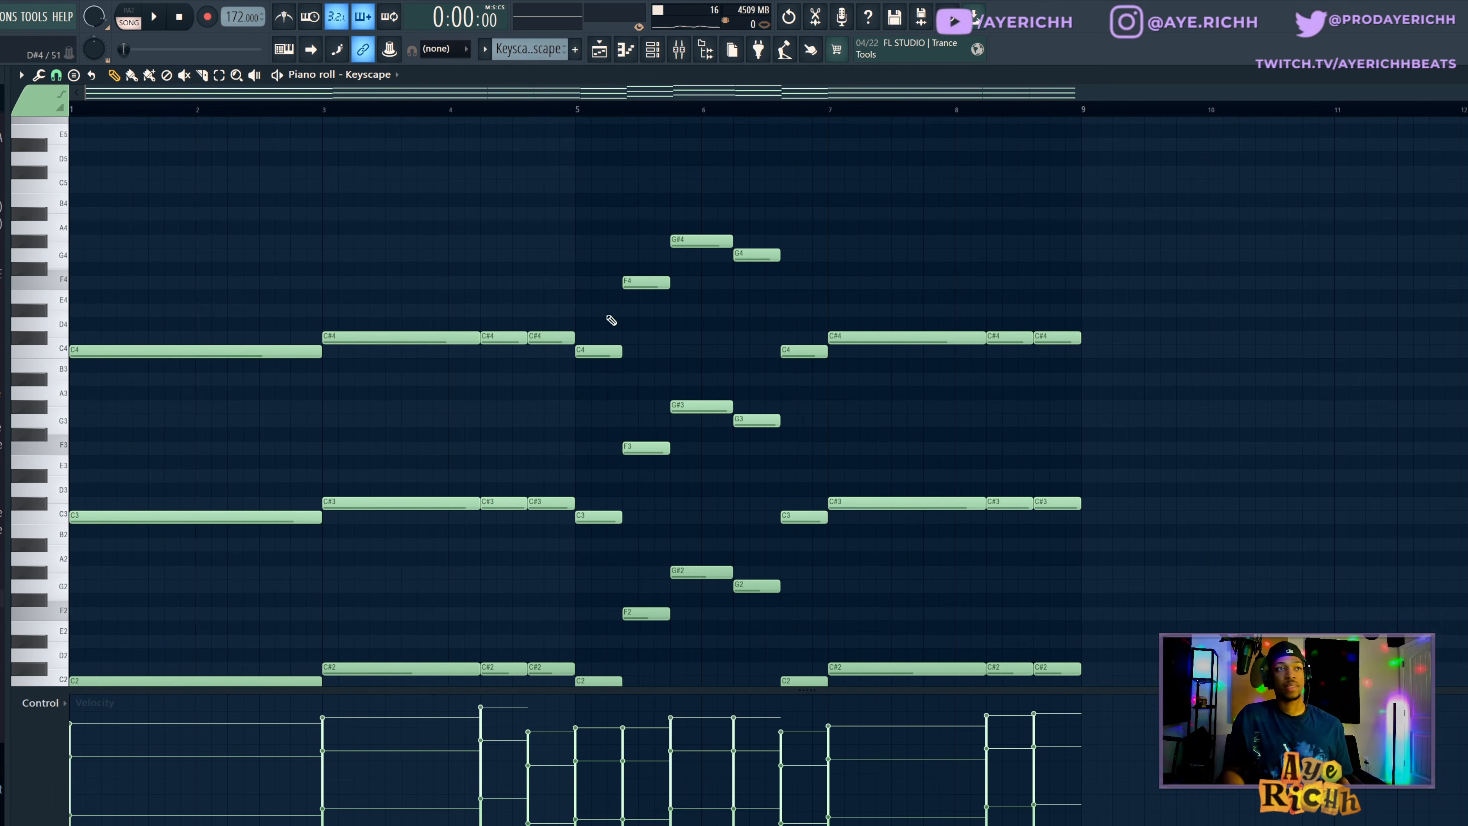
Step: Select the lowest-octave C2, C#2 and F2 notes, compare them with the octaves above, and clear the selection
scroll(600, 325, "down", 4)
left_click_drag(132, 401, 1163, 554)
scroll(927, 420, "up", 3)
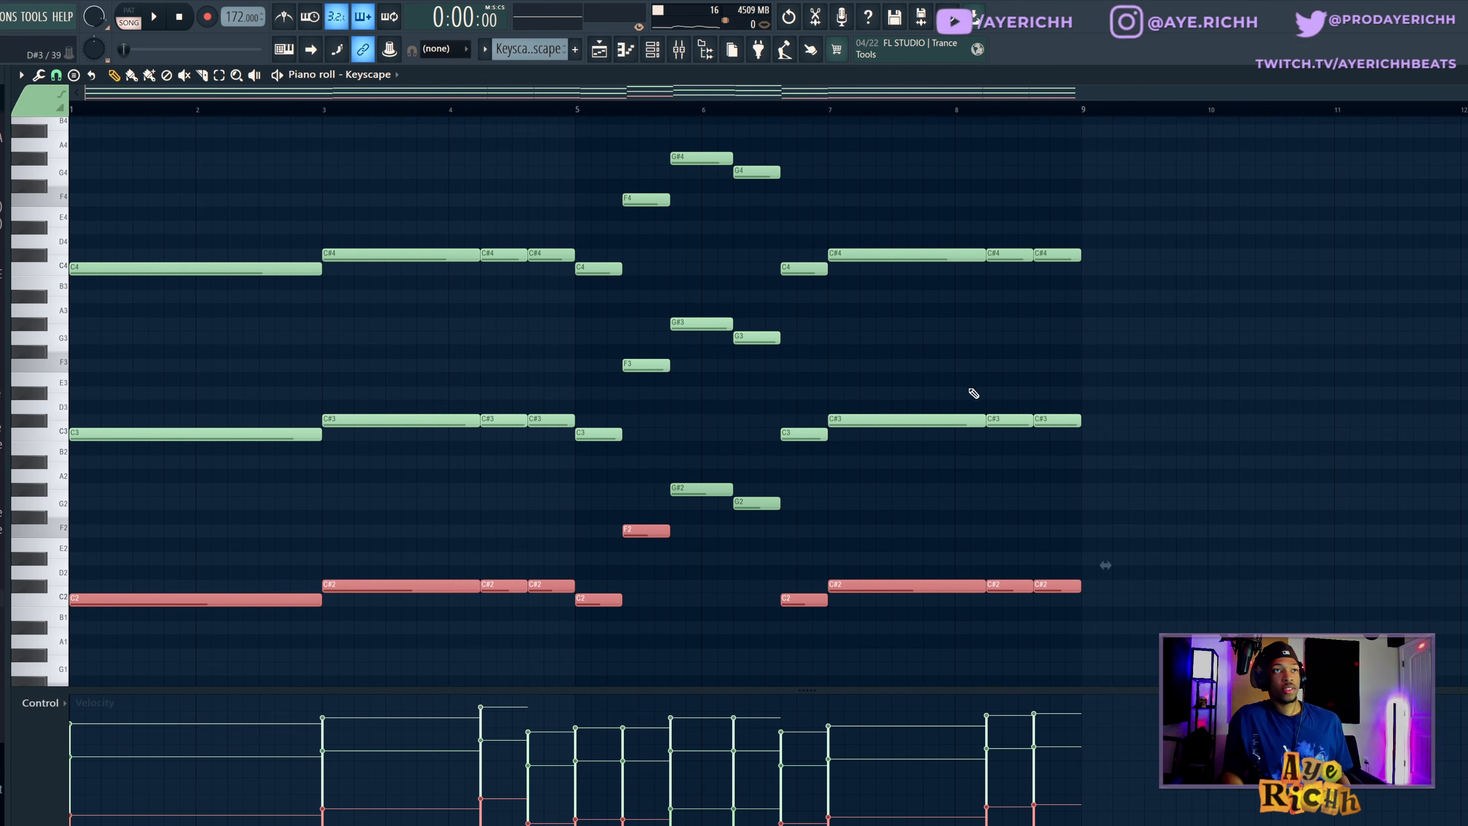
left_click_drag(1142, 209, 202, 524)
left_click(1240, 183, "ctrl")
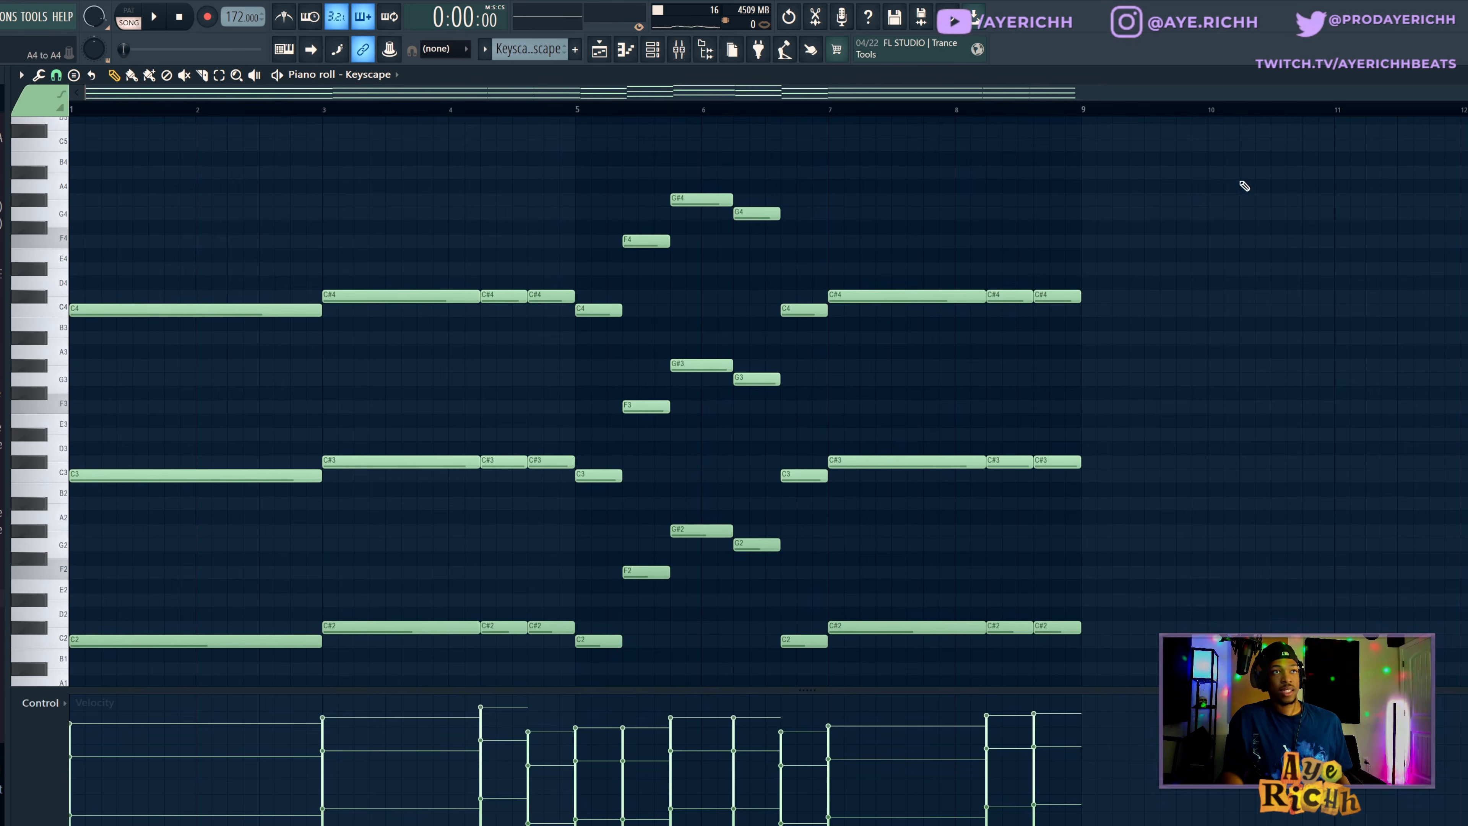
Step: Mute the notes in the two upper octaves of the Keyscape part and play back the lowest octave alone
left_click(184, 75)
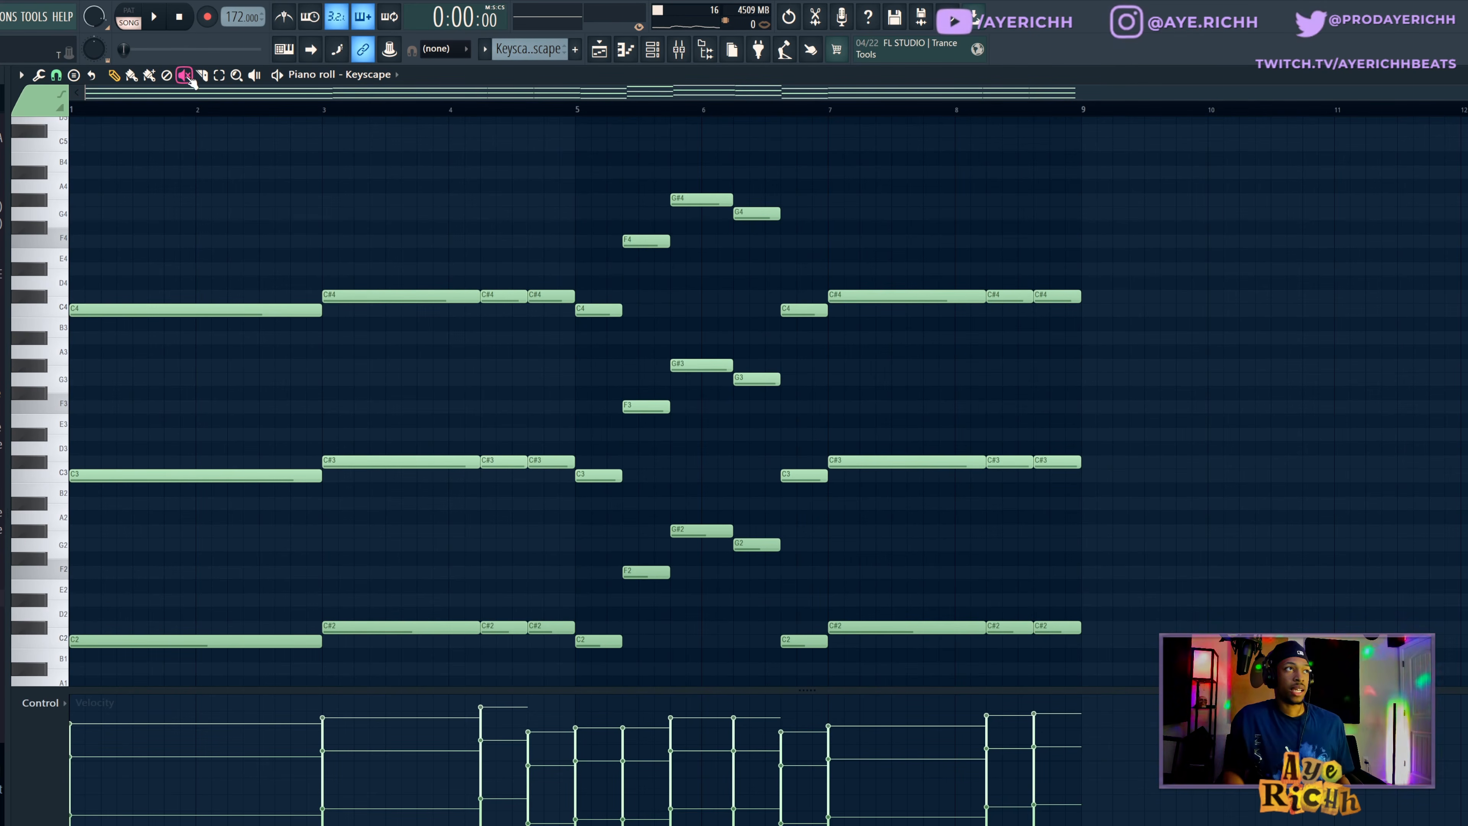
mouse_move(252, 233)
left_mouse_down()
mouse_move(426, 239)
mouse_move(550, 351)
mouse_move(498, 436)
mouse_move(679, 336)
mouse_move(749, 254)
mouse_move(819, 300)
mouse_move(1035, 302)
mouse_move(704, 379)
mouse_move(737, 447)
mouse_move(1110, 461)
left_mouse_up()
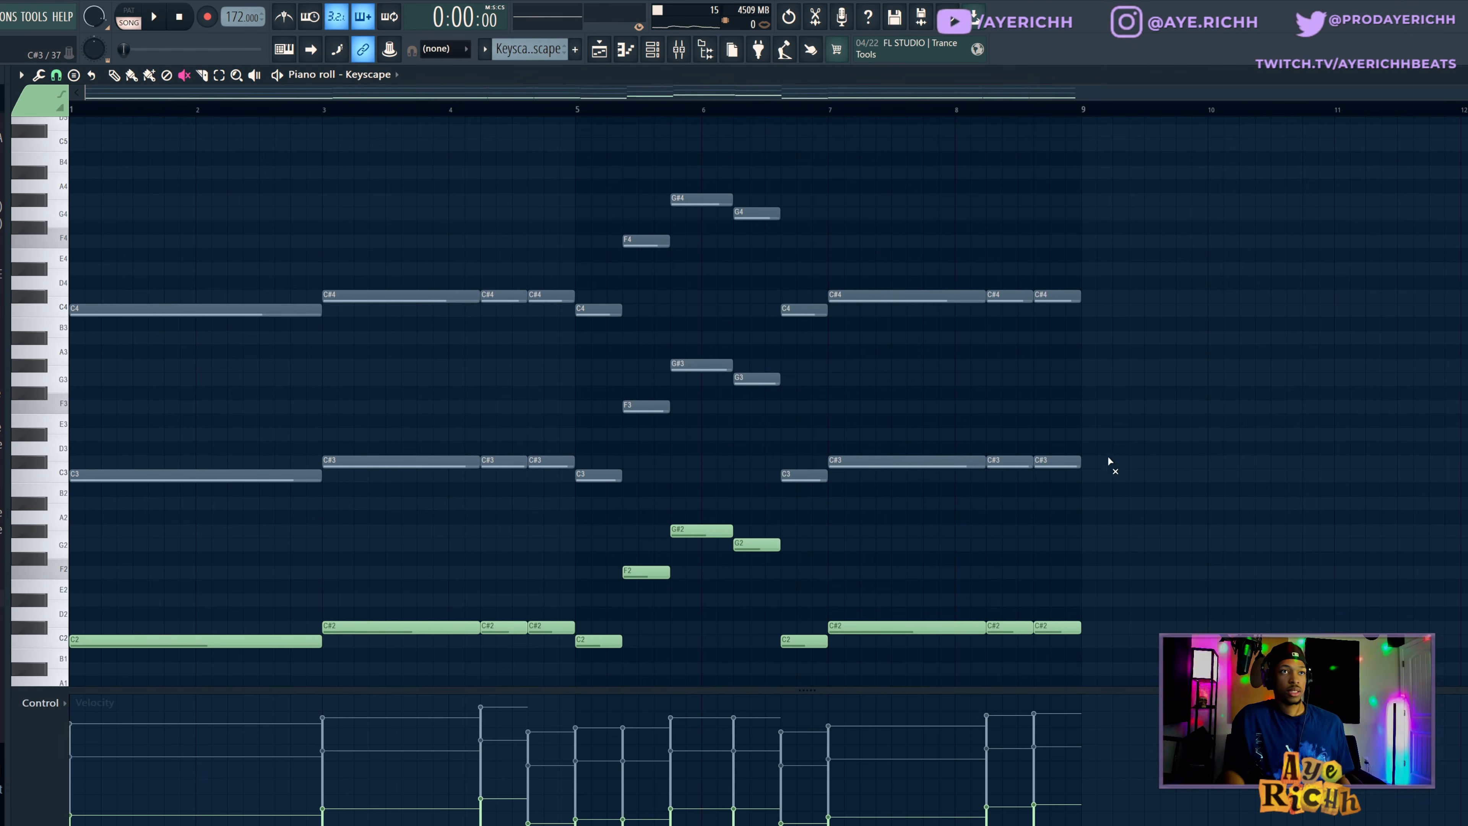
key("space")
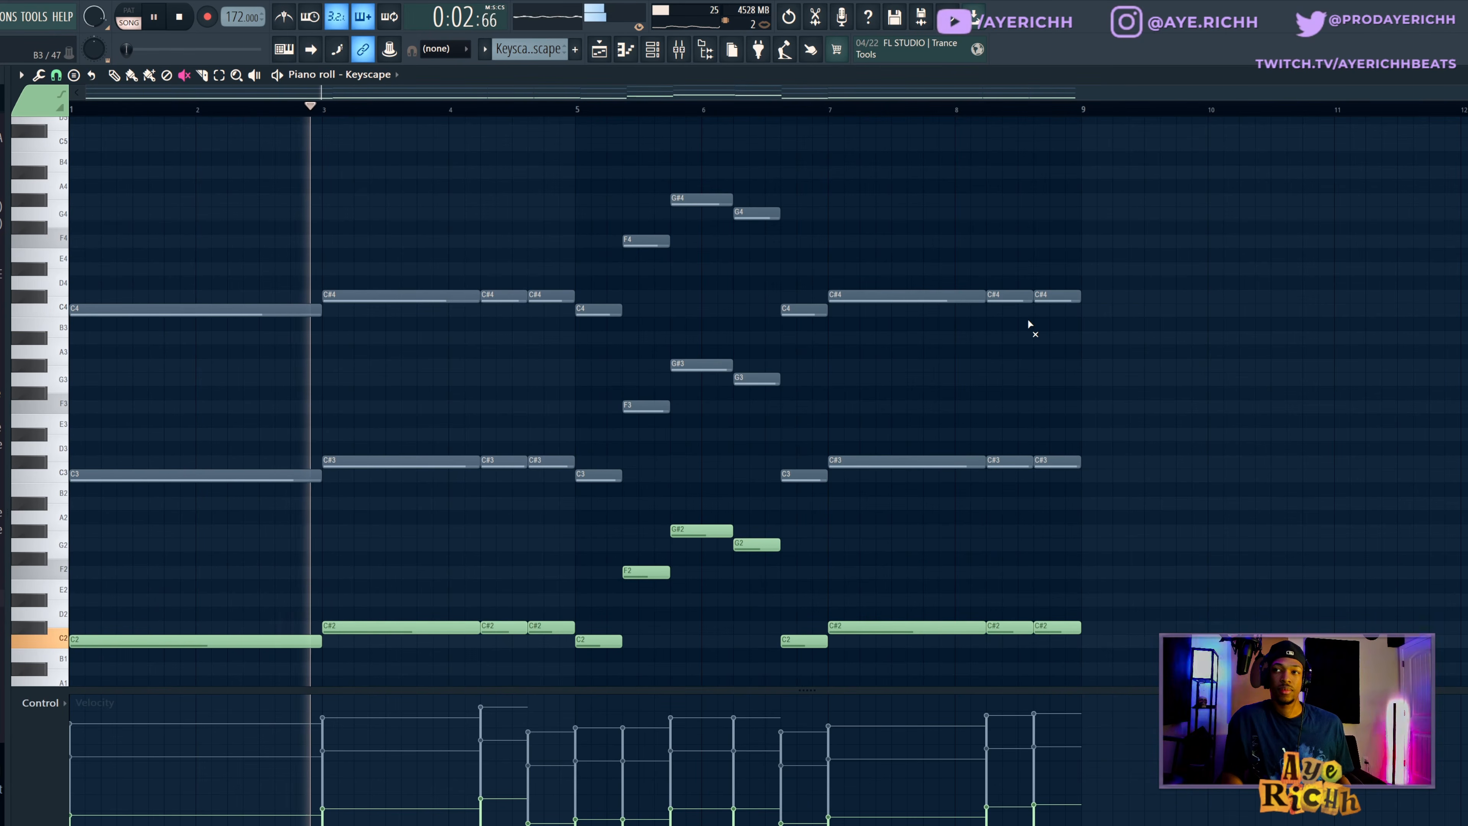
key("space")
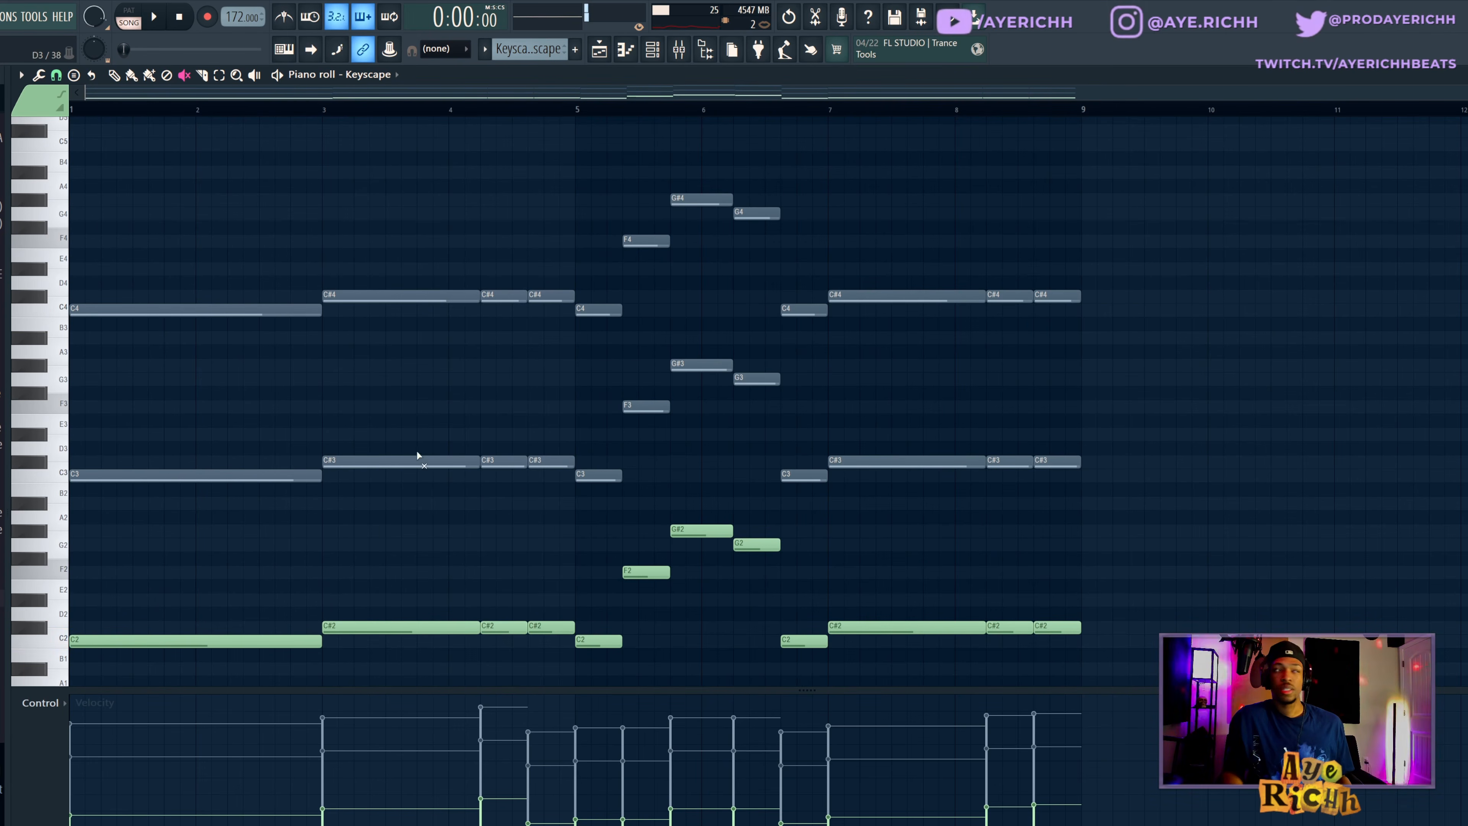
Step: Unmute all the notes in the two upper octaves and play back the three octaves together
left_click_drag(289, 492, 288, 249)
left_click_drag(404, 277, 417, 474)
mouse_move(546, 474)
left_mouse_down()
mouse_move(547, 275)
mouse_move(506, 474)
left_mouse_up()
mouse_move(602, 332)
left_mouse_down()
mouse_move(669, 334)
mouse_move(725, 413)
mouse_move(787, 425)
mouse_move(767, 297)
mouse_move(989, 509)
mouse_move(1170, 289)
left_mouse_up()
key("space")
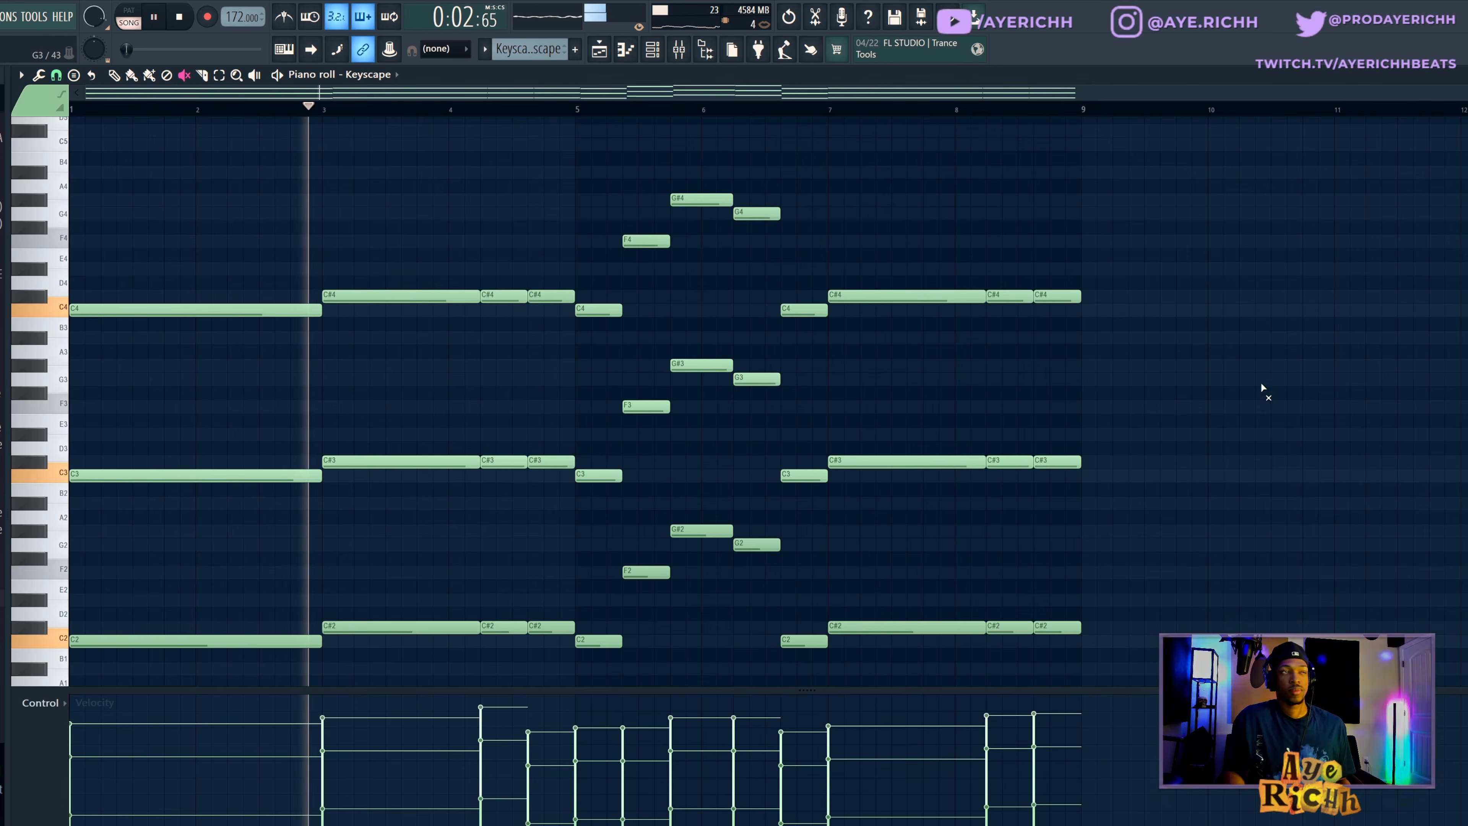
key("space")
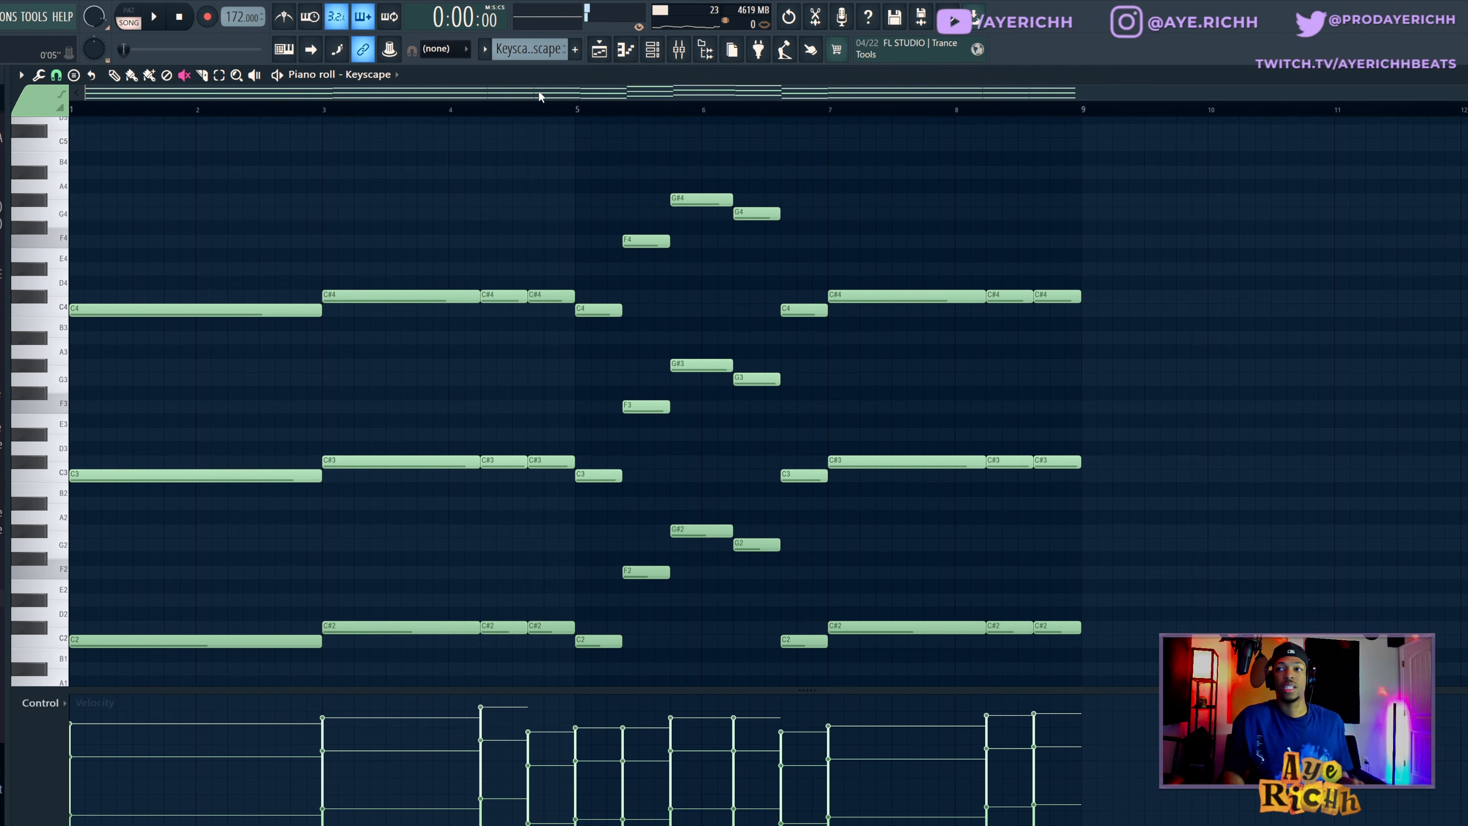
Step: View the Xpand!2 choir instrument on Insert 4, look through its preset categories without changing the preset, and close it
left_click(598, 54)
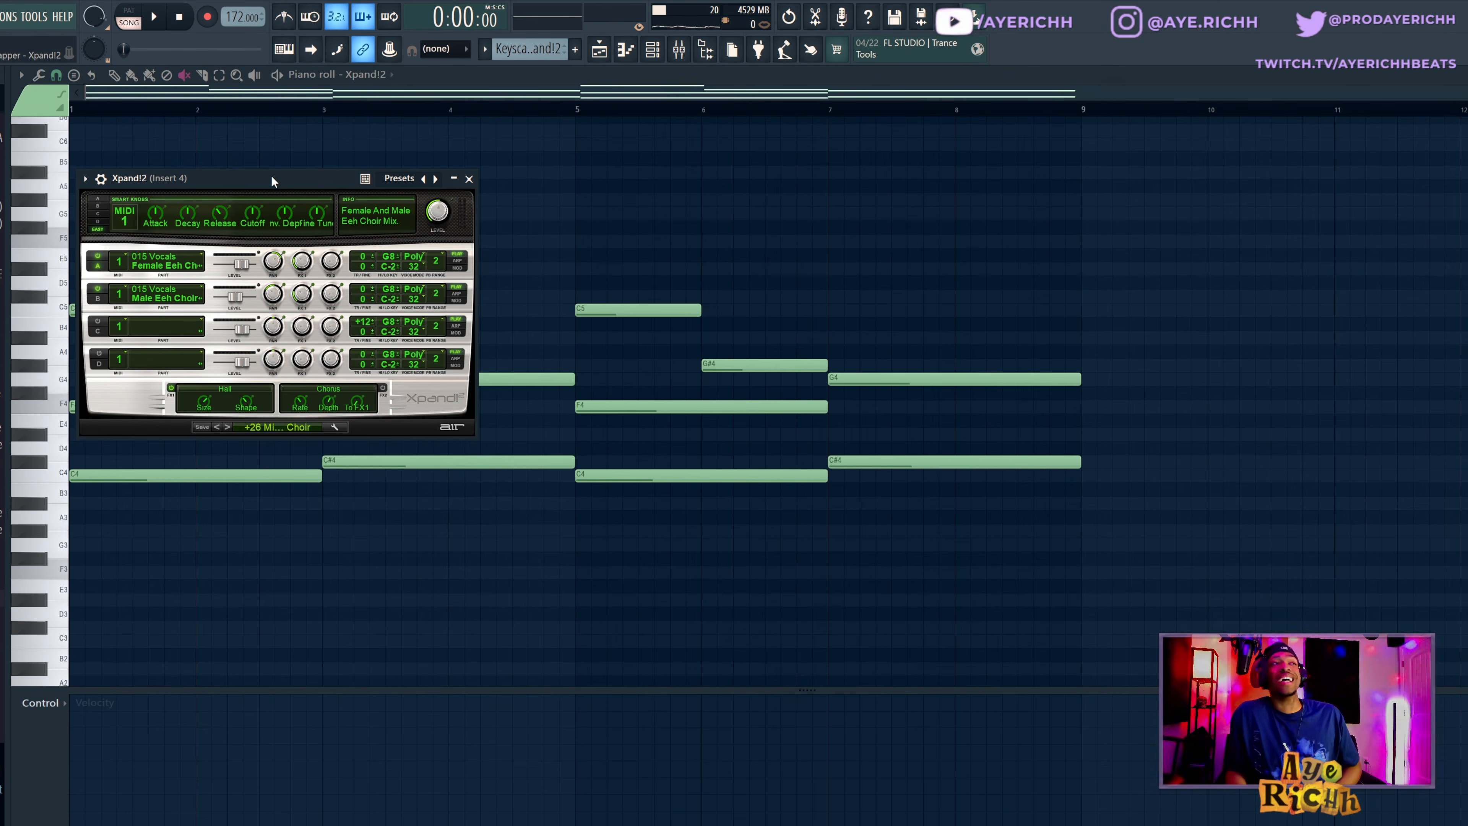
left_click_drag(272, 176, 585, 212)
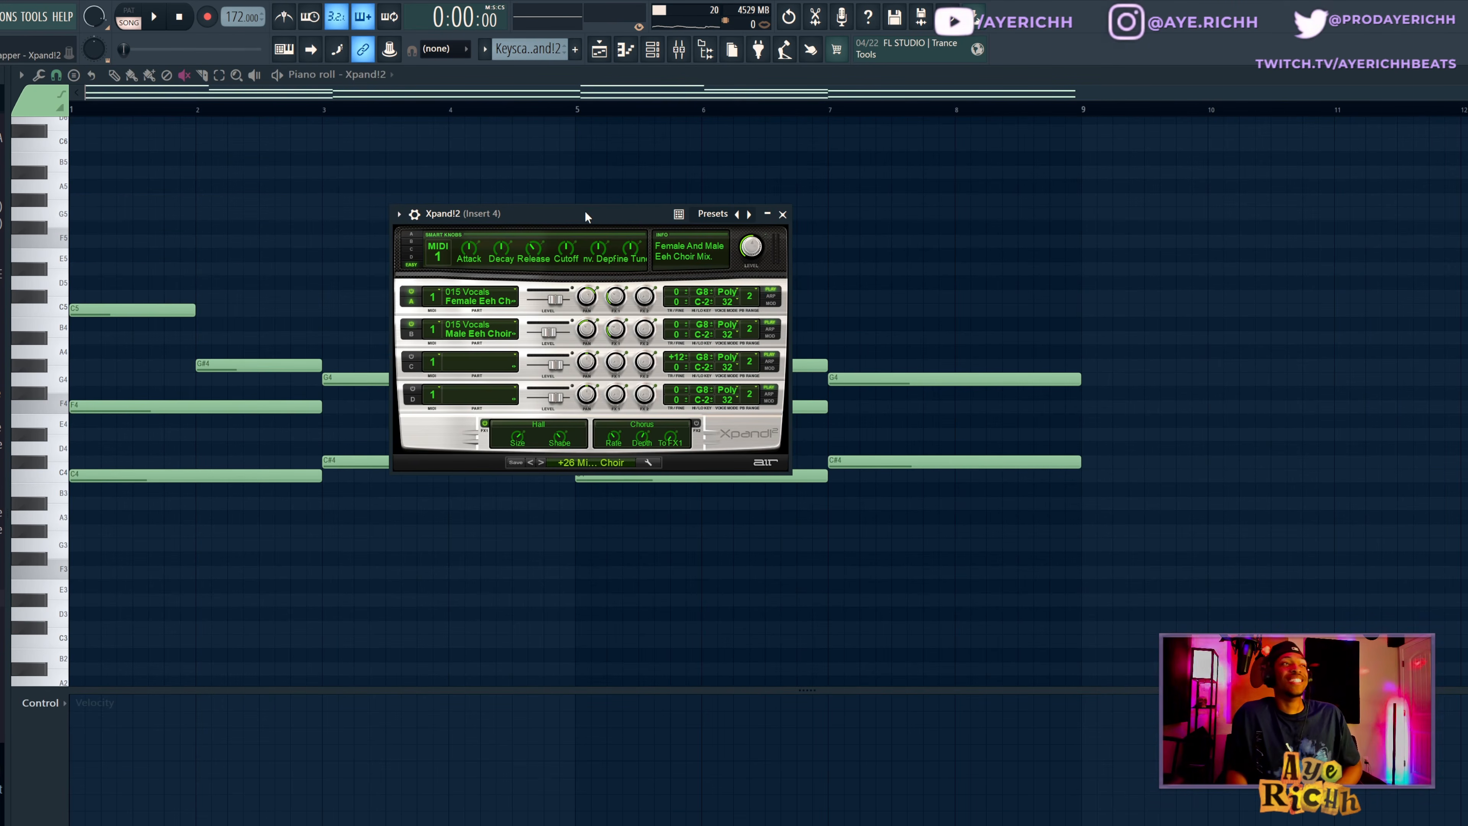
left_click(594, 466)
mouse_move(581, 635)
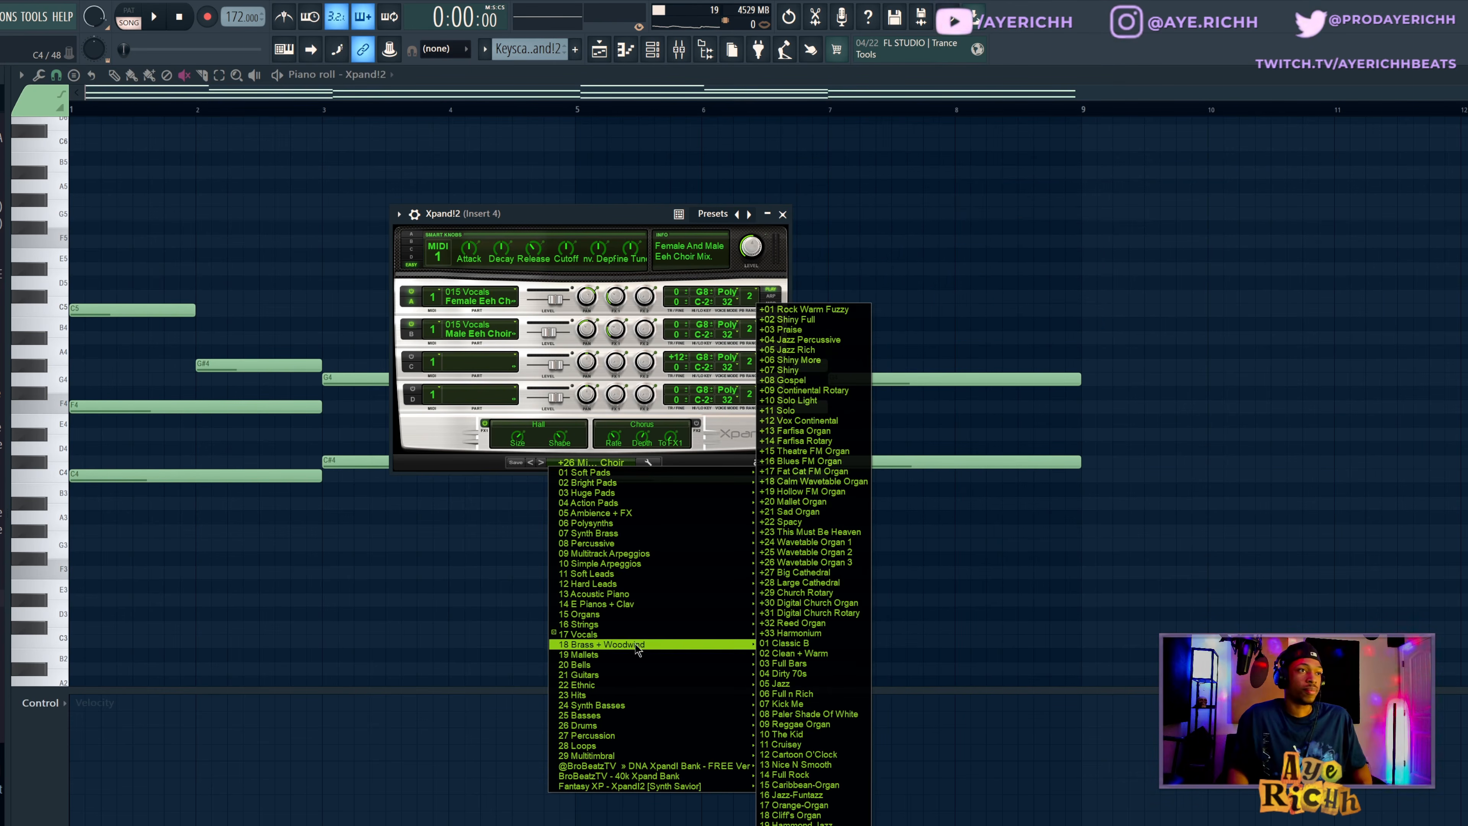
mouse_move(560, 487)
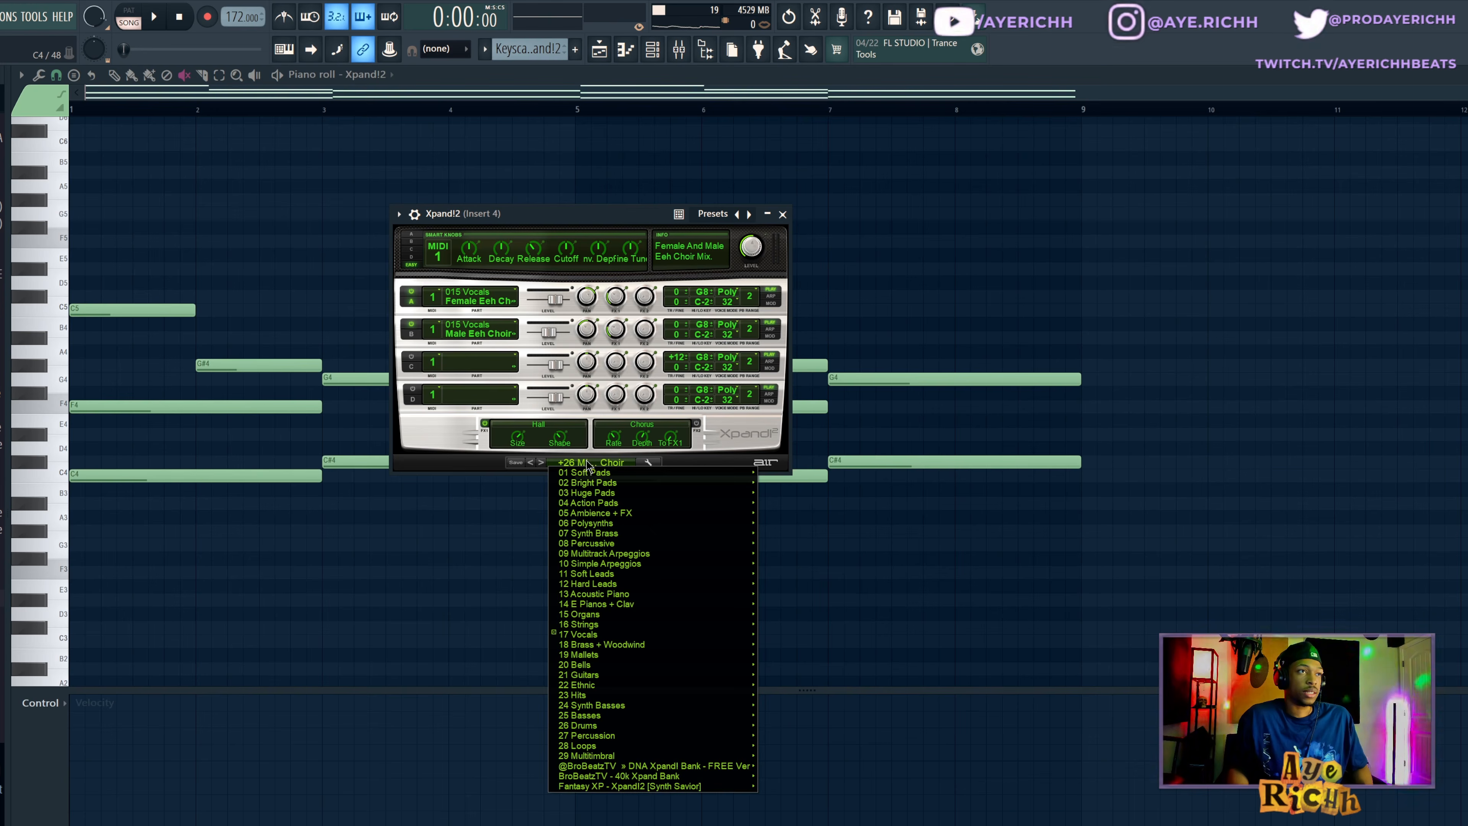
left_click(587, 465)
left_click(783, 214)
Step: Play back the Xpand!2 choir part and audition the C4 and F4 notes of its first chord
key("space")
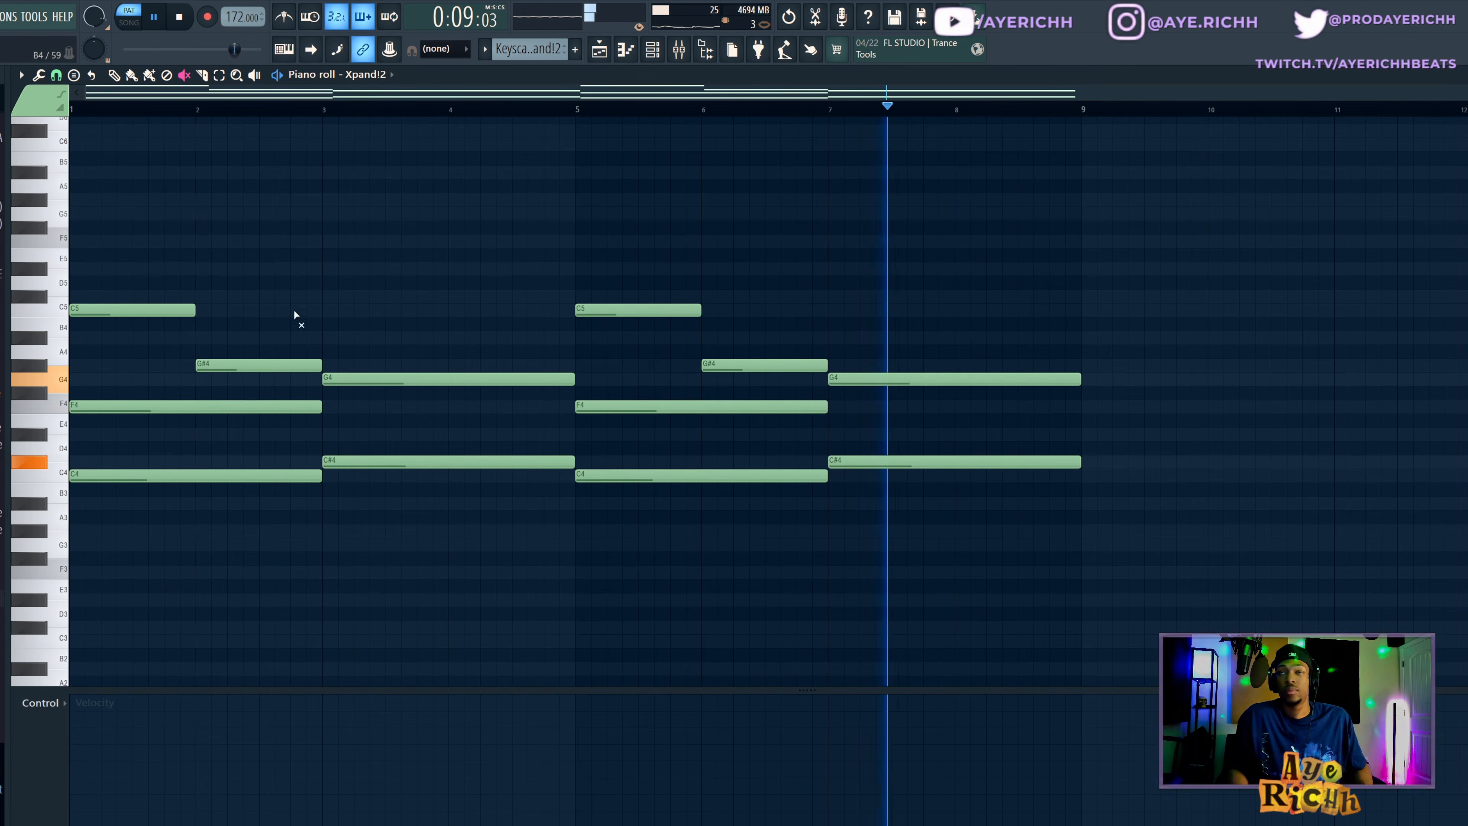
key("space")
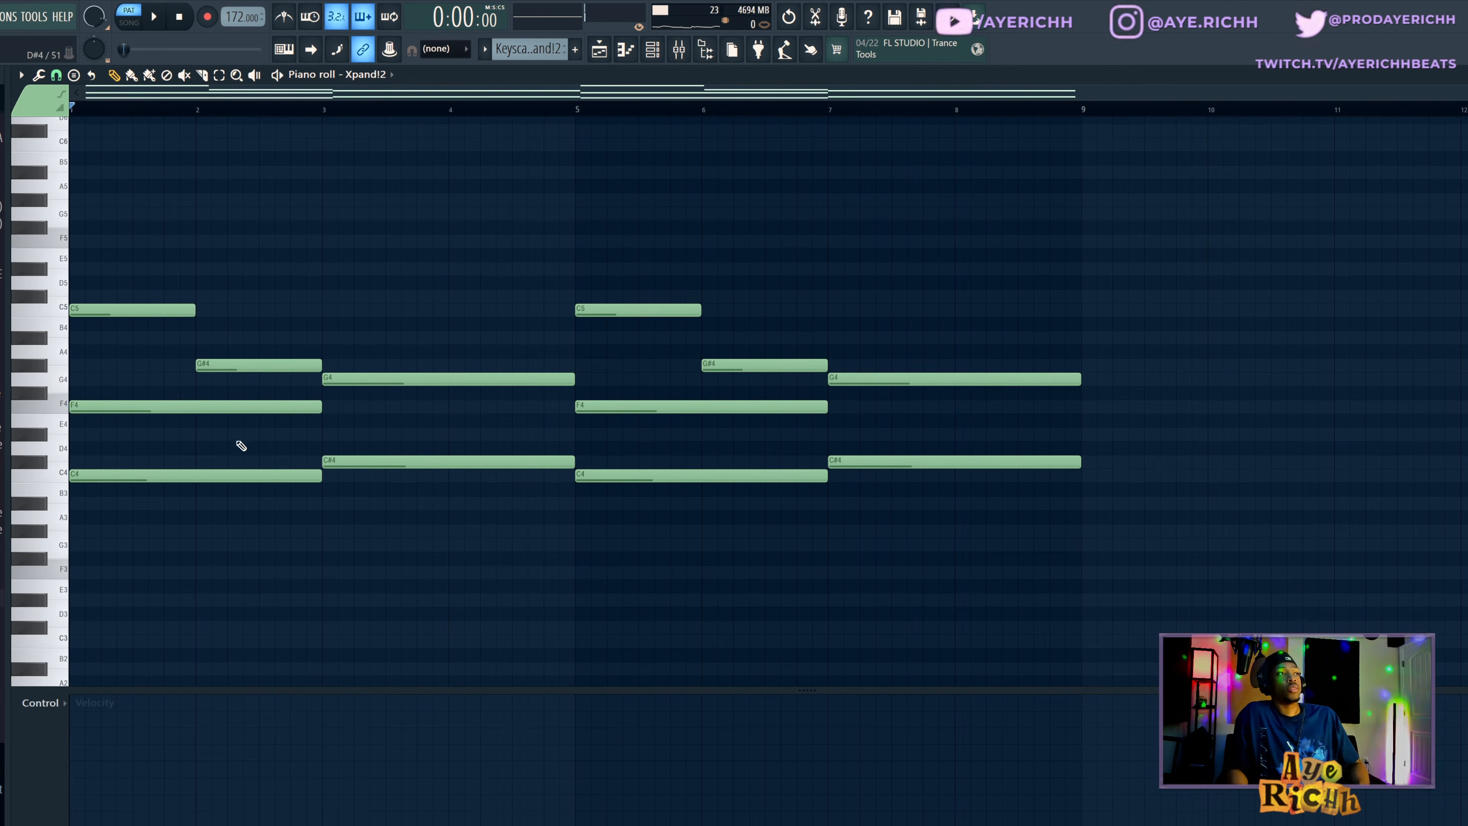
left_click(167, 473)
left_click(152, 405)
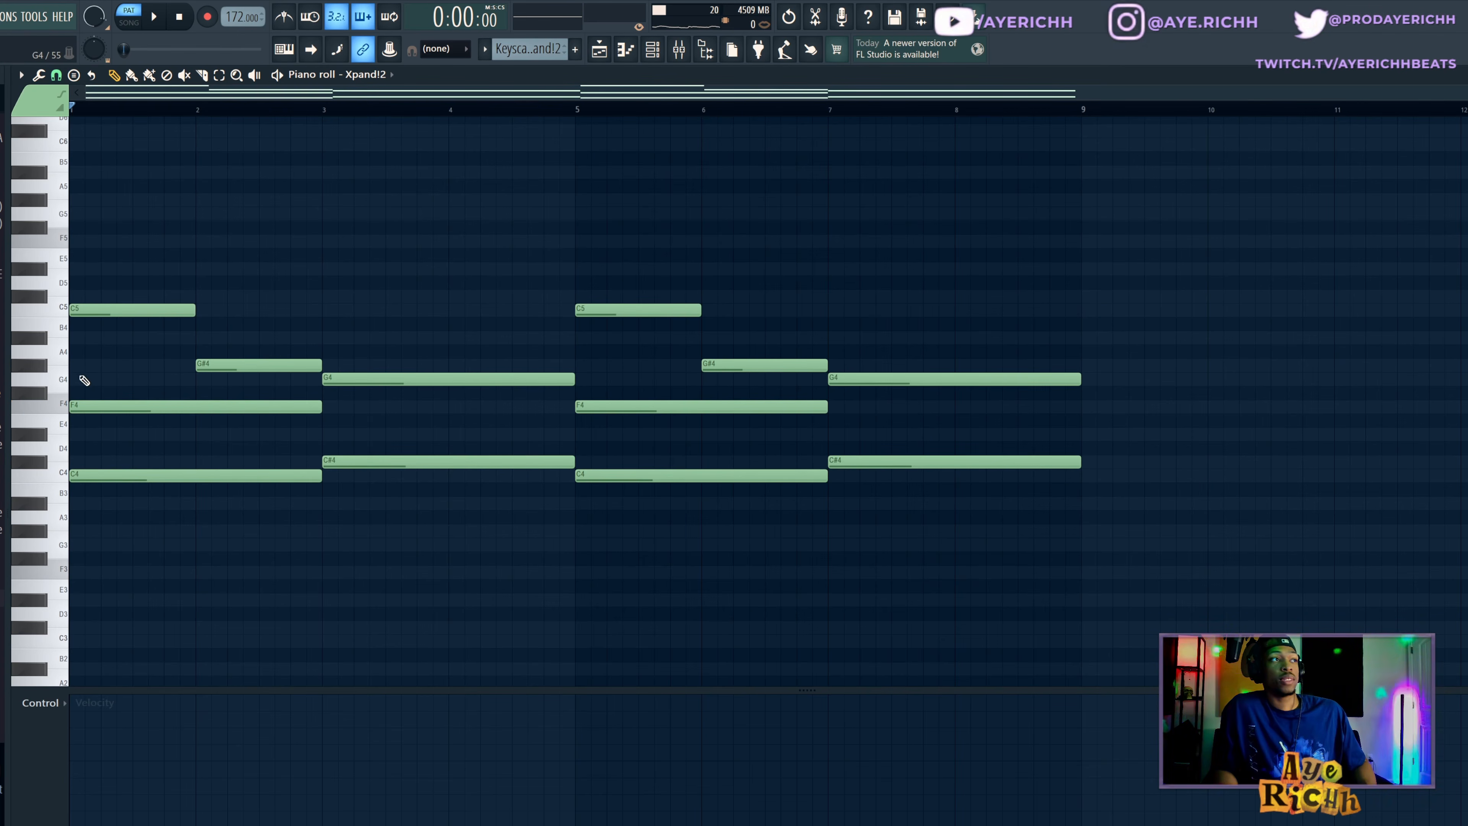
Step: Try a two-bar G#4 note in the choir part's first chord, and delete it again
left_click(82, 364)
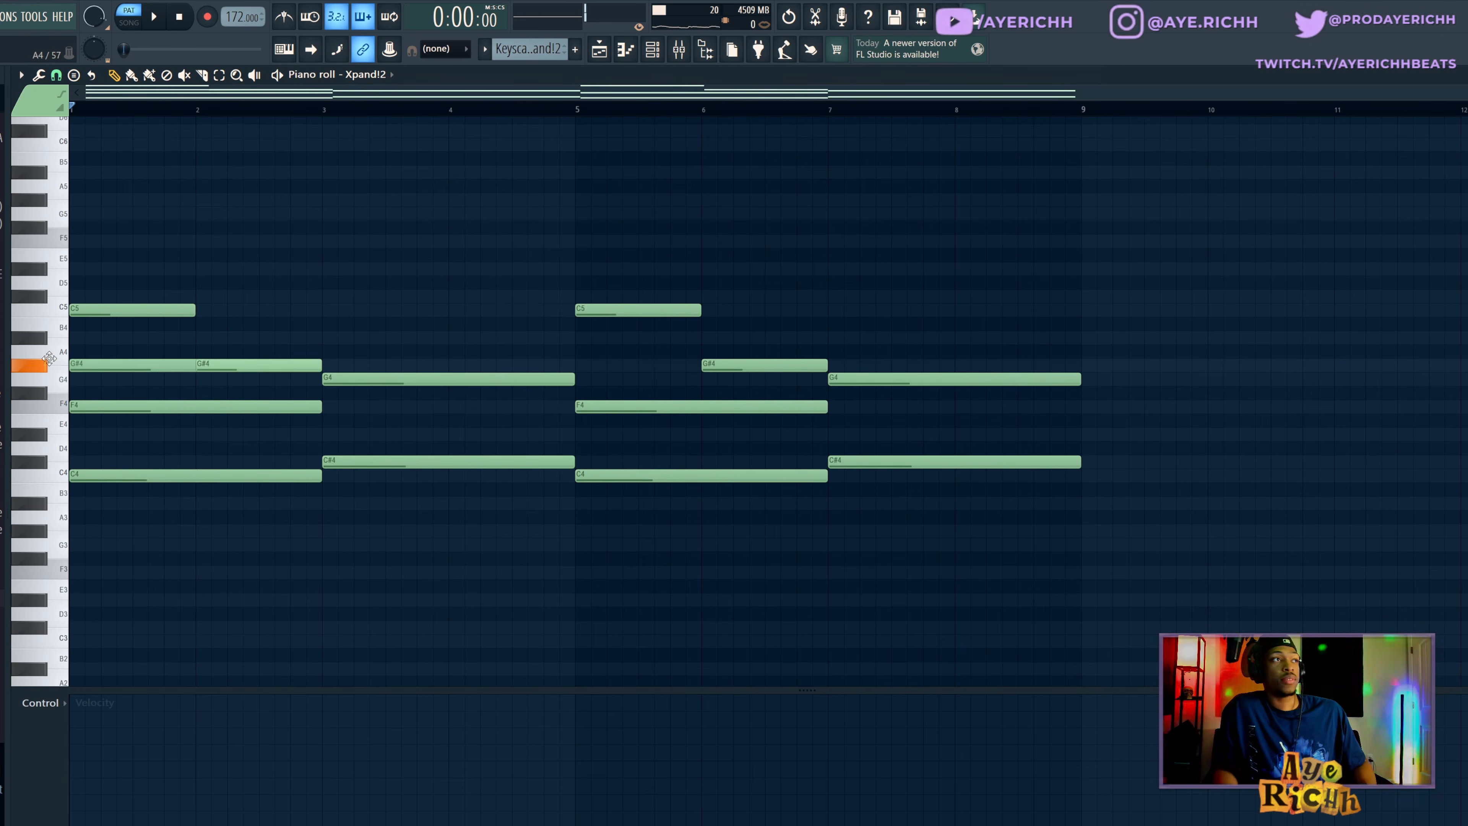
left_click(101, 365)
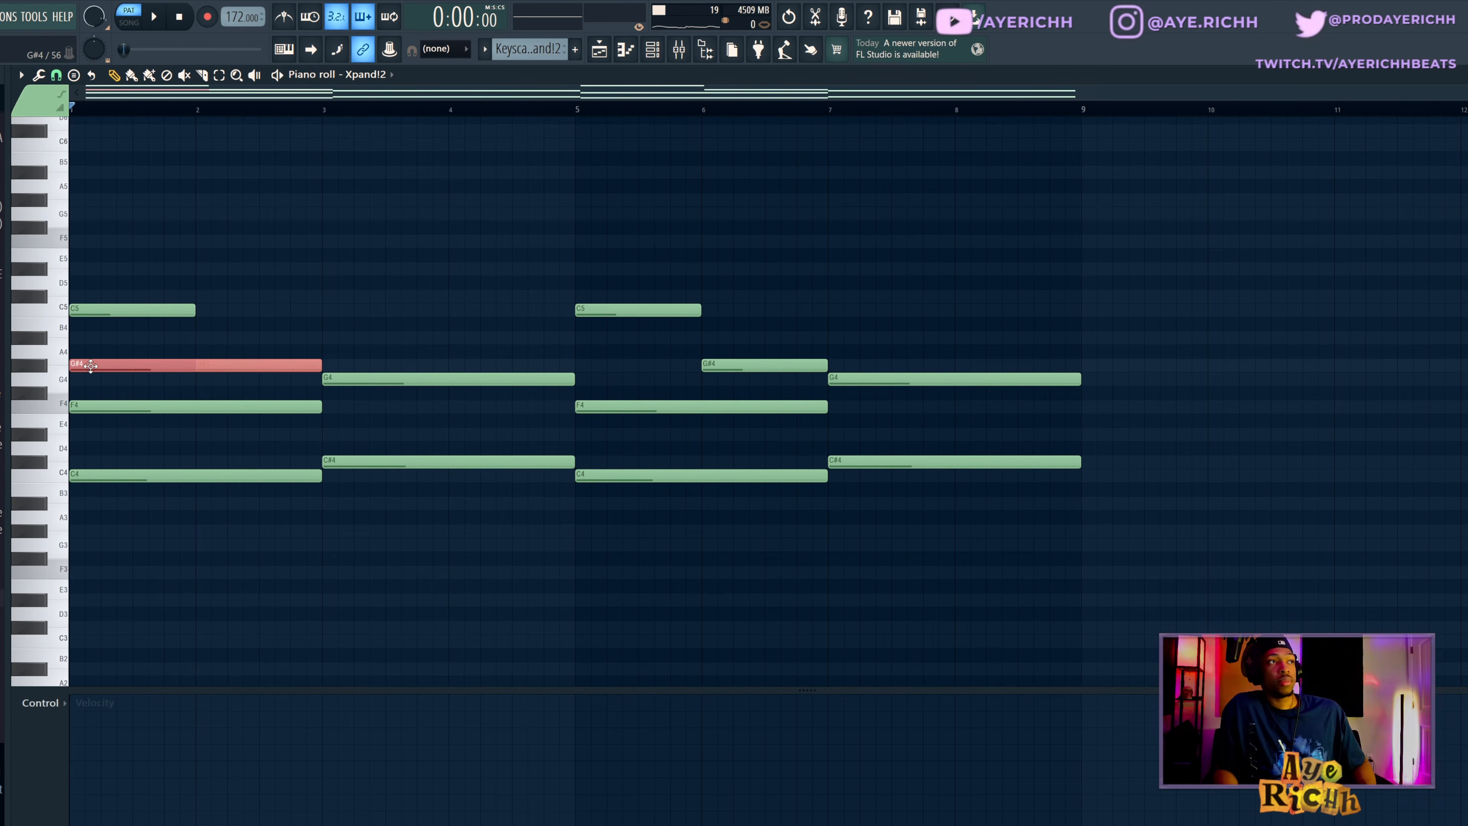
left_click_drag(90, 366, 227, 334)
right_click(227, 334)
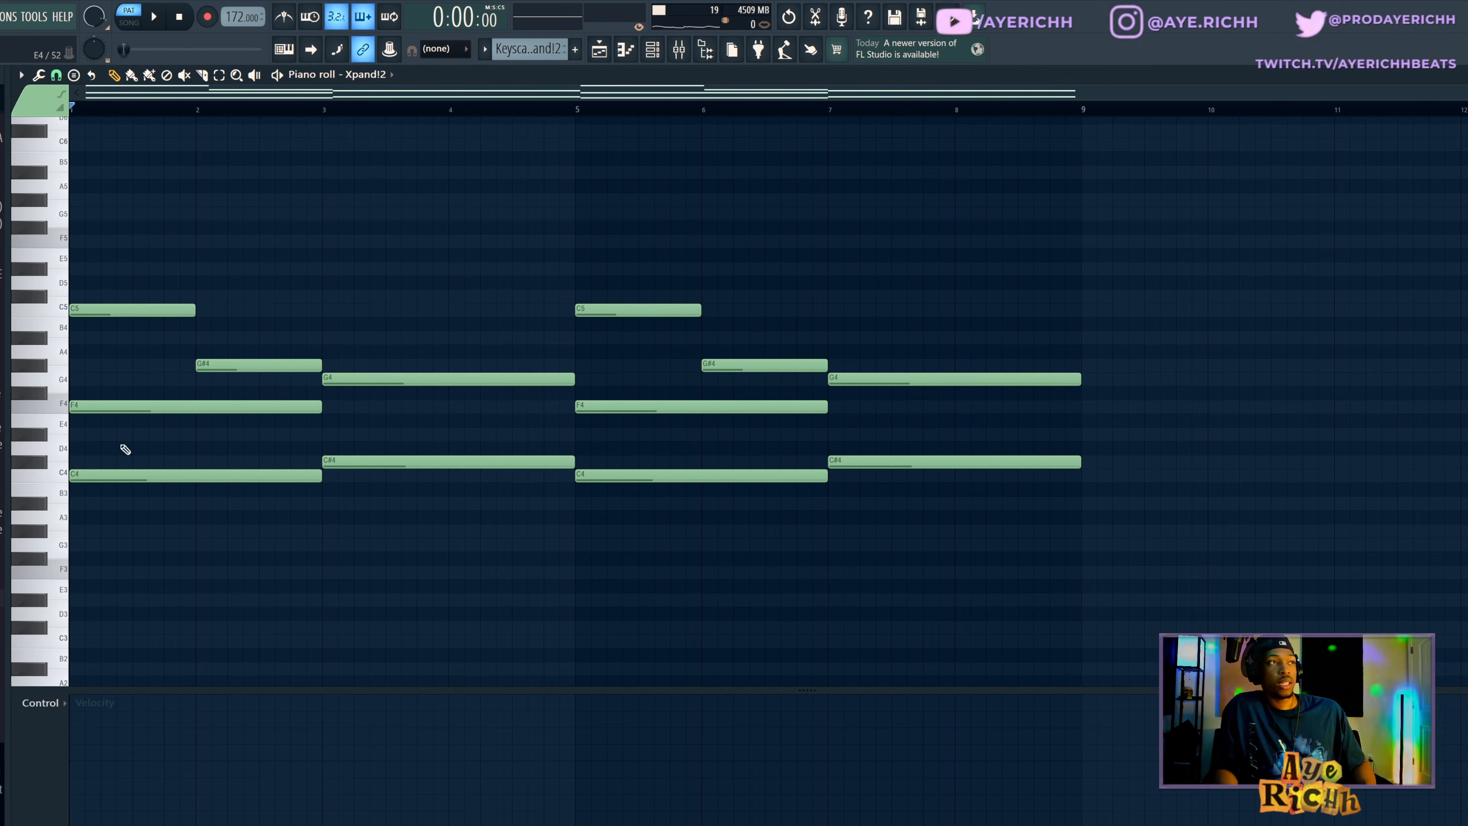
Step: Trace the choir's top line in bars 1 to 4 by selecting C5, G#4 and G4, compare the F4 beneath, and clear the selection
left_click(116, 315)
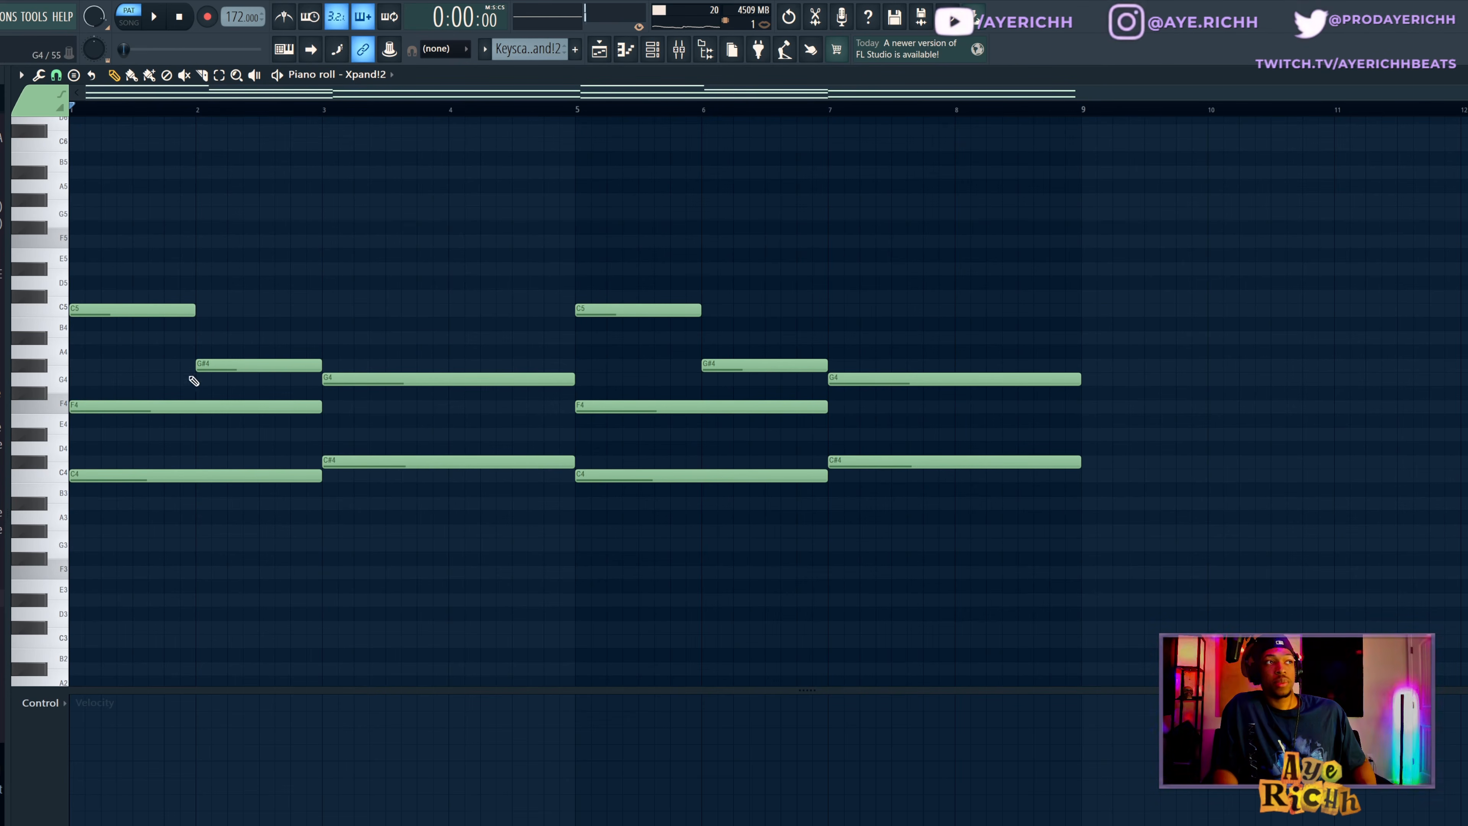
left_click_drag(131, 278, 223, 367)
left_click_drag(364, 346, 410, 420)
left_click_drag(120, 276, 163, 337)
left_click_drag(247, 318, 270, 366)
left_click_drag(405, 360, 454, 408)
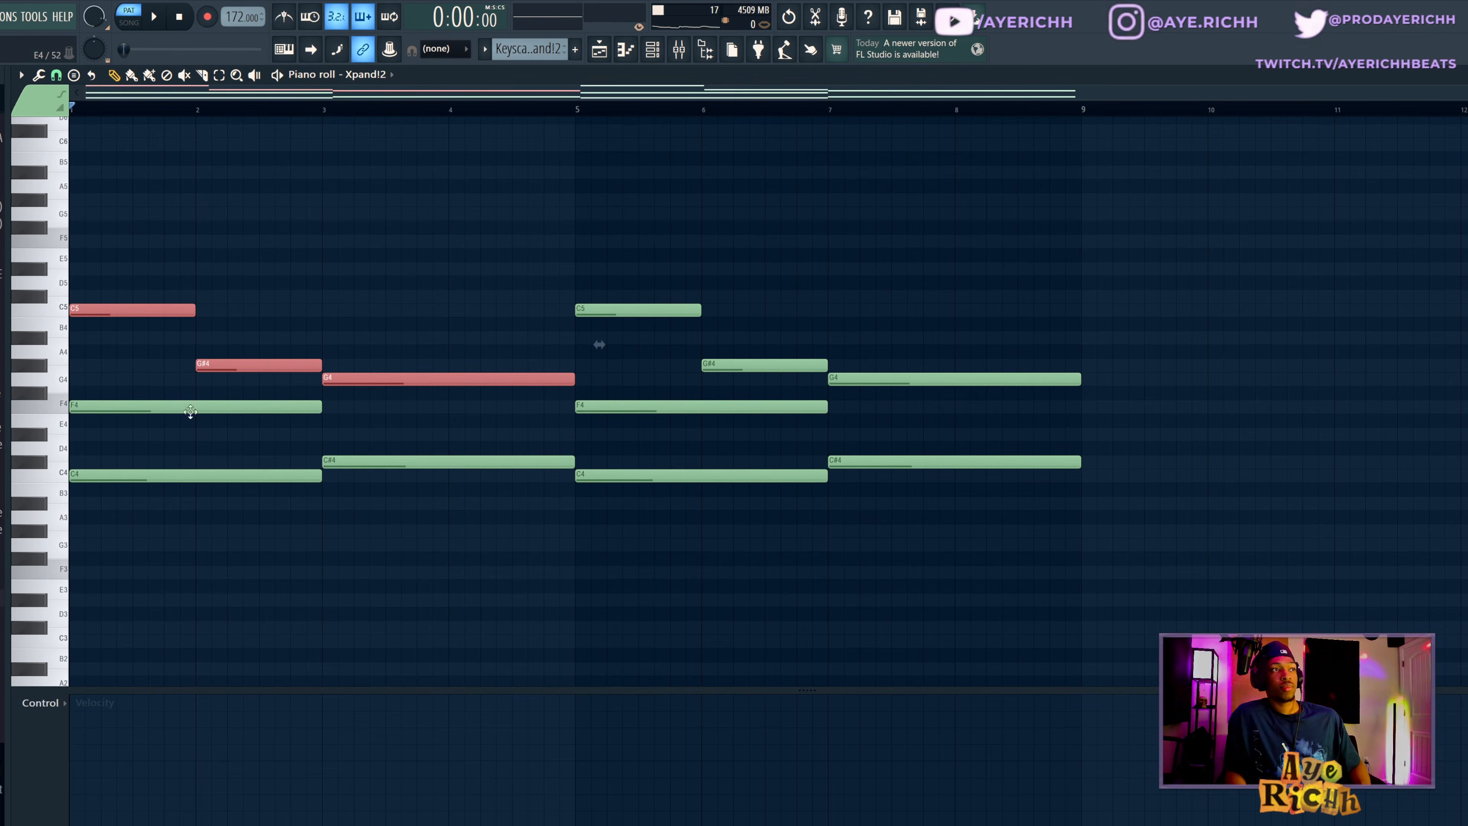
left_click_drag(190, 388, 206, 431)
left_click(637, 557)
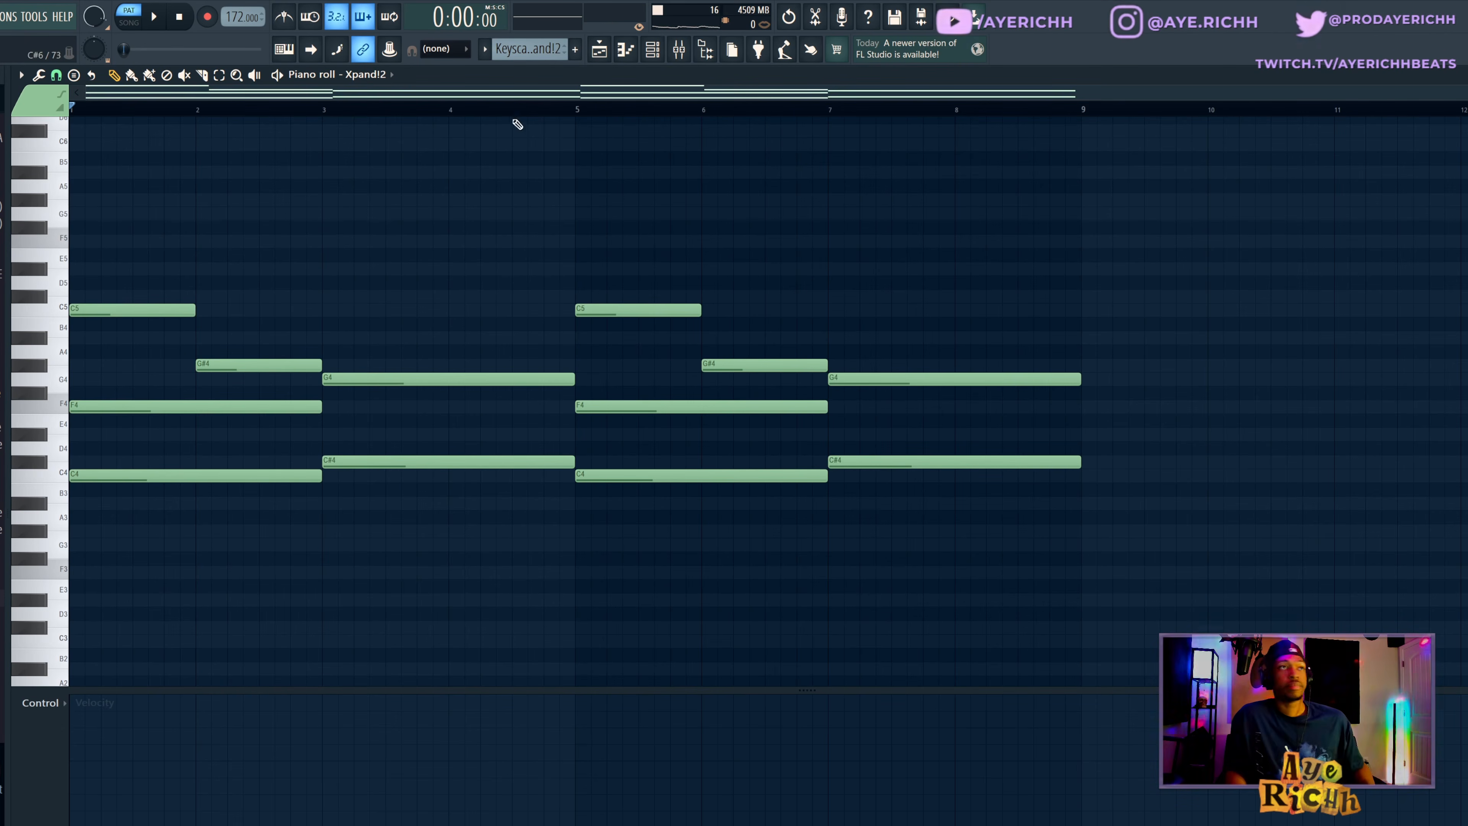
Step: Examine the ValhallaVintageVerb and Fruity parametric EQ 2 settings on the choir's mixer track, Insert 4
left_click(679, 49)
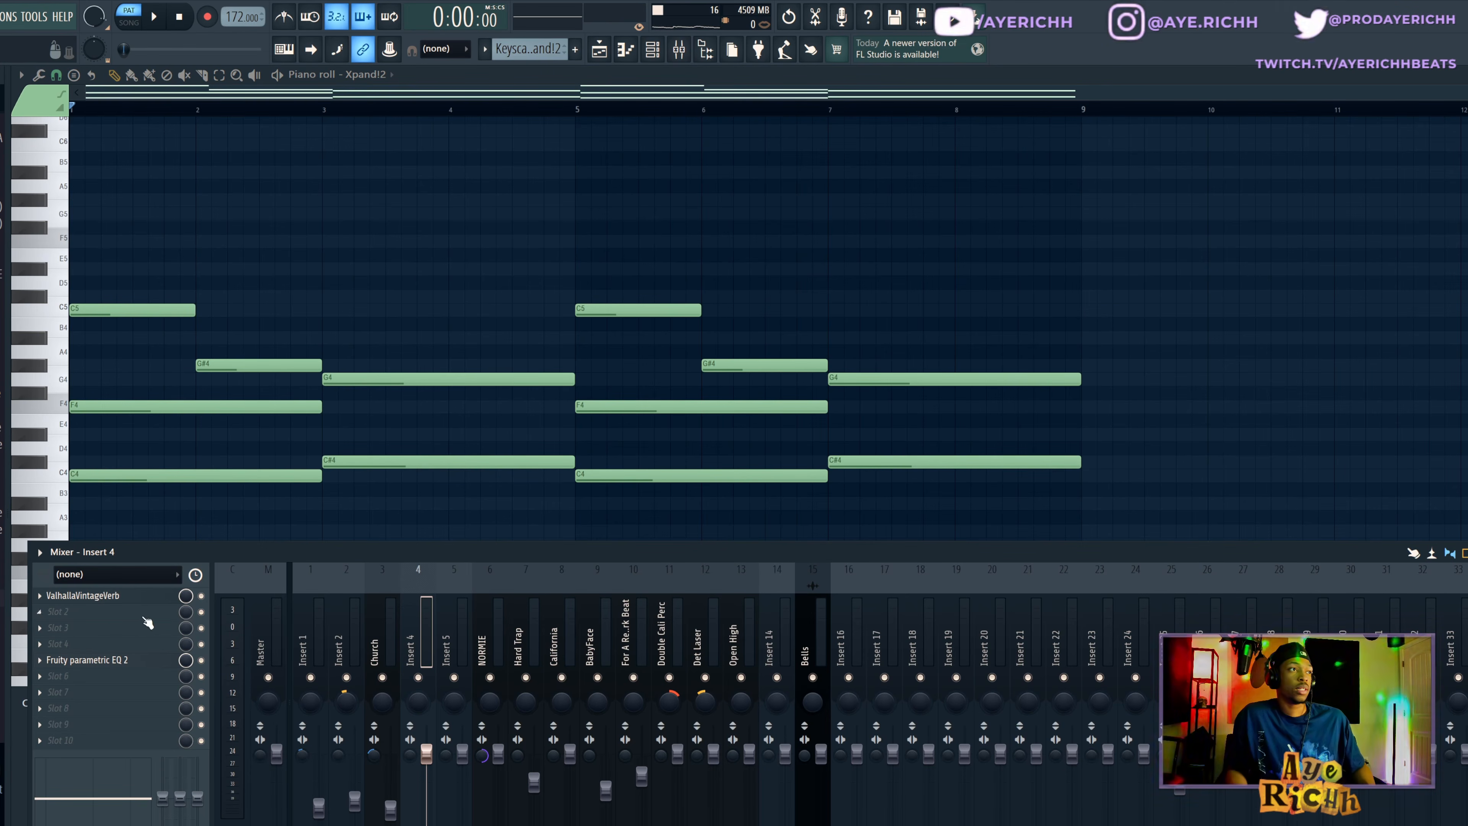
left_click(119, 595)
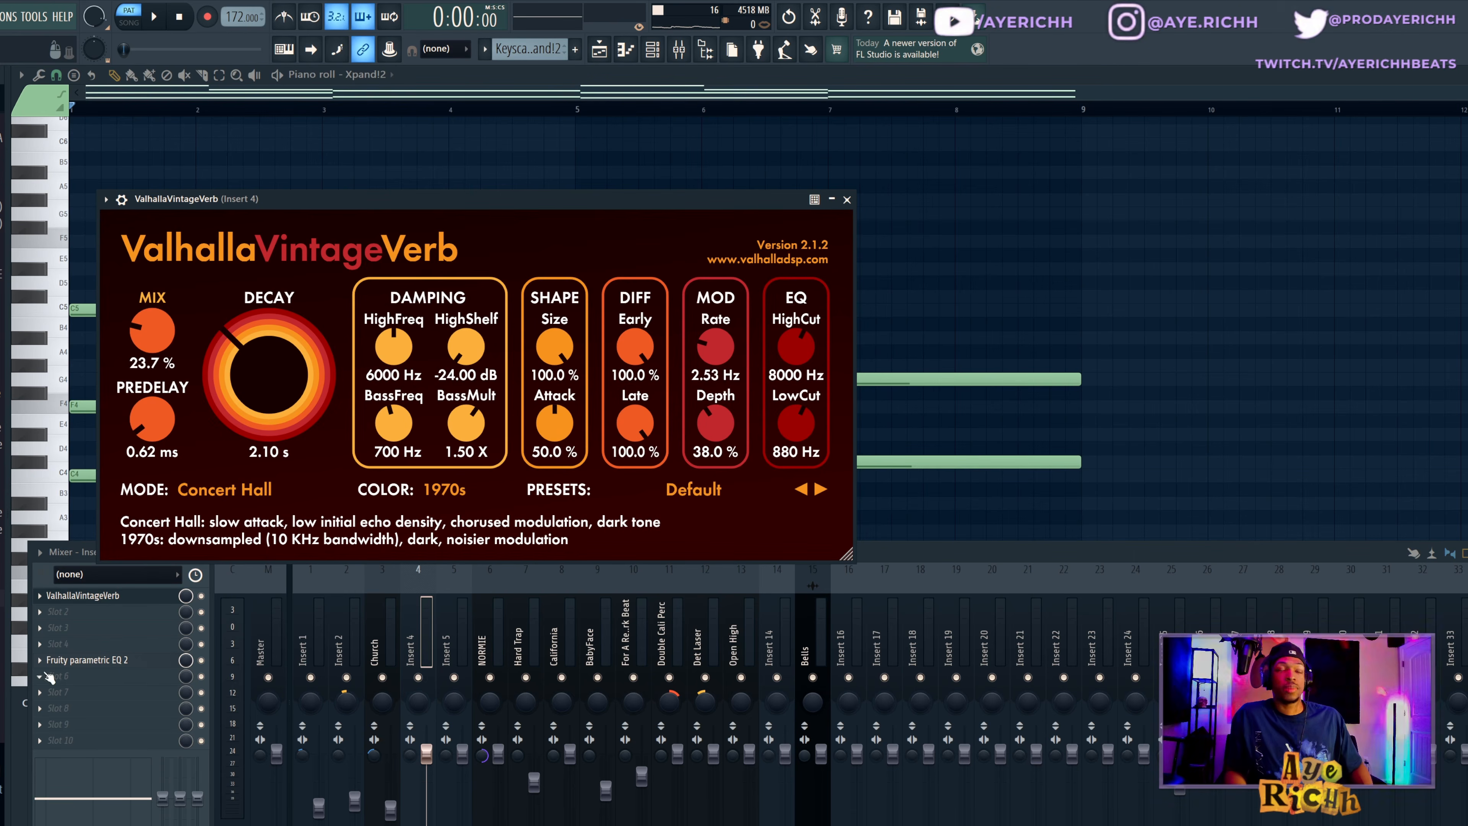
left_click(107, 663)
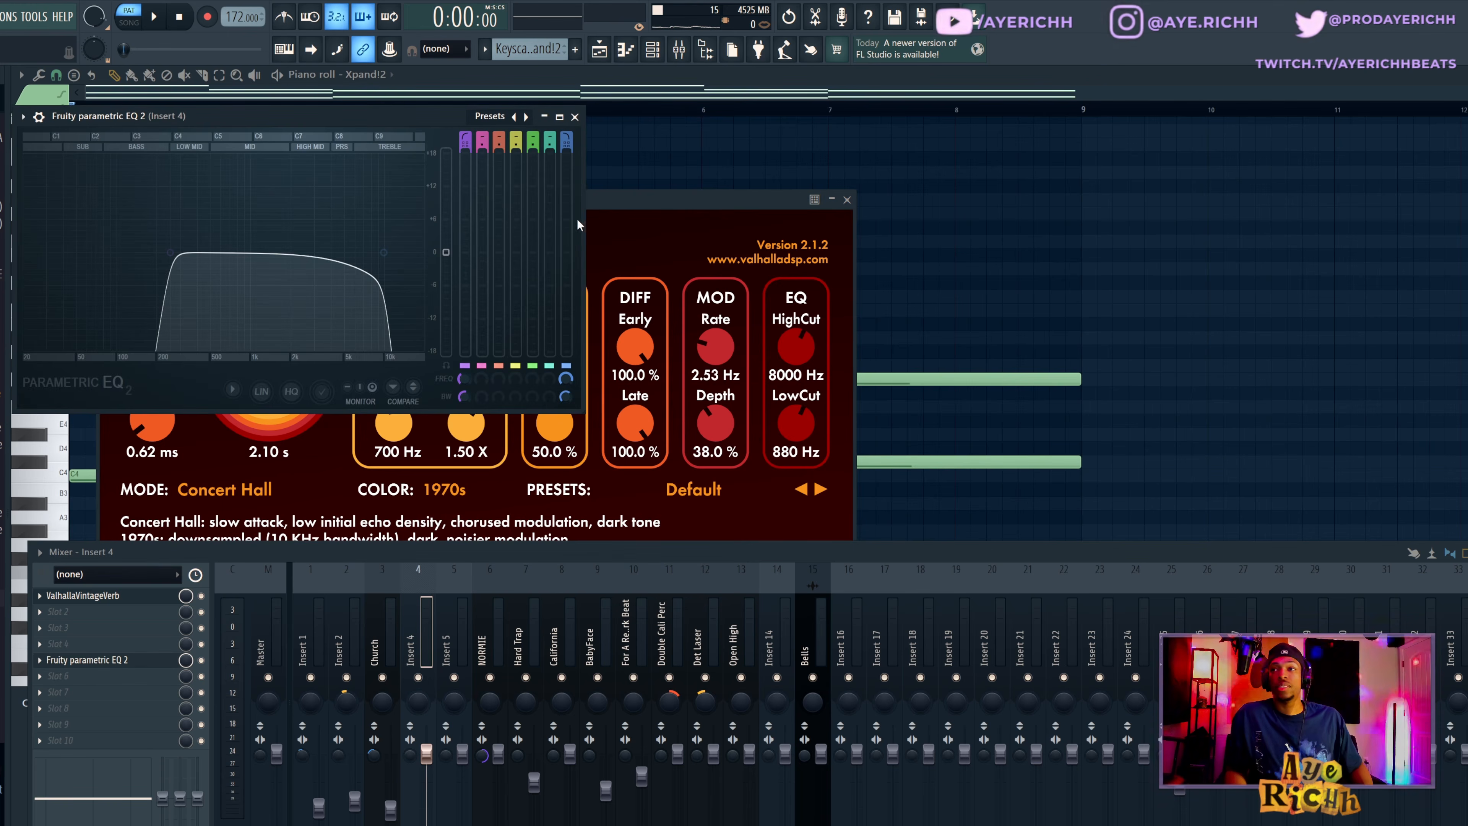
left_click(576, 118)
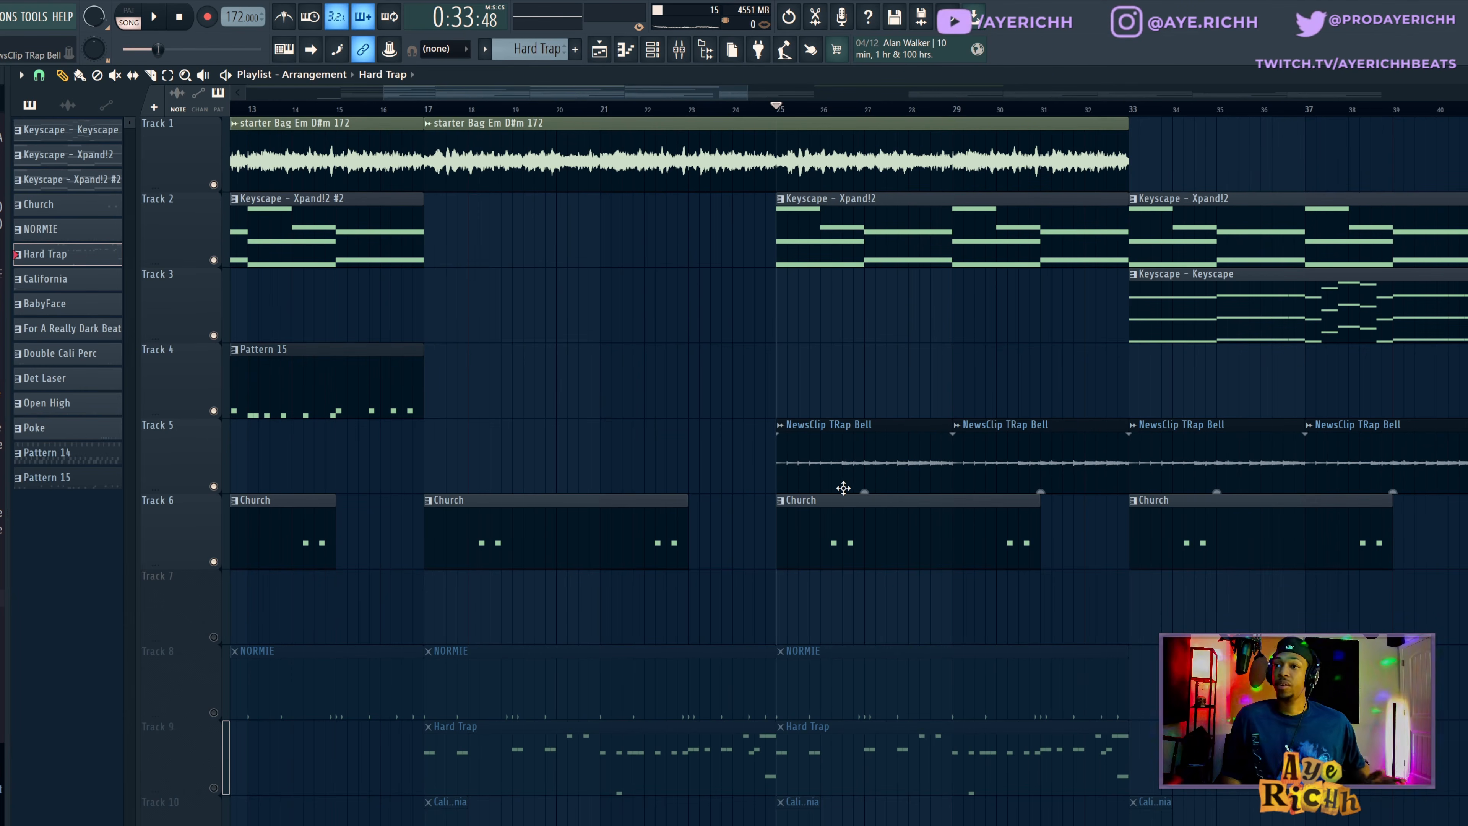
Step: Solo Track 5 in the playlist and play back its NewsClip TRap Bell clips from bar 25
right_click(214, 487)
key("space")
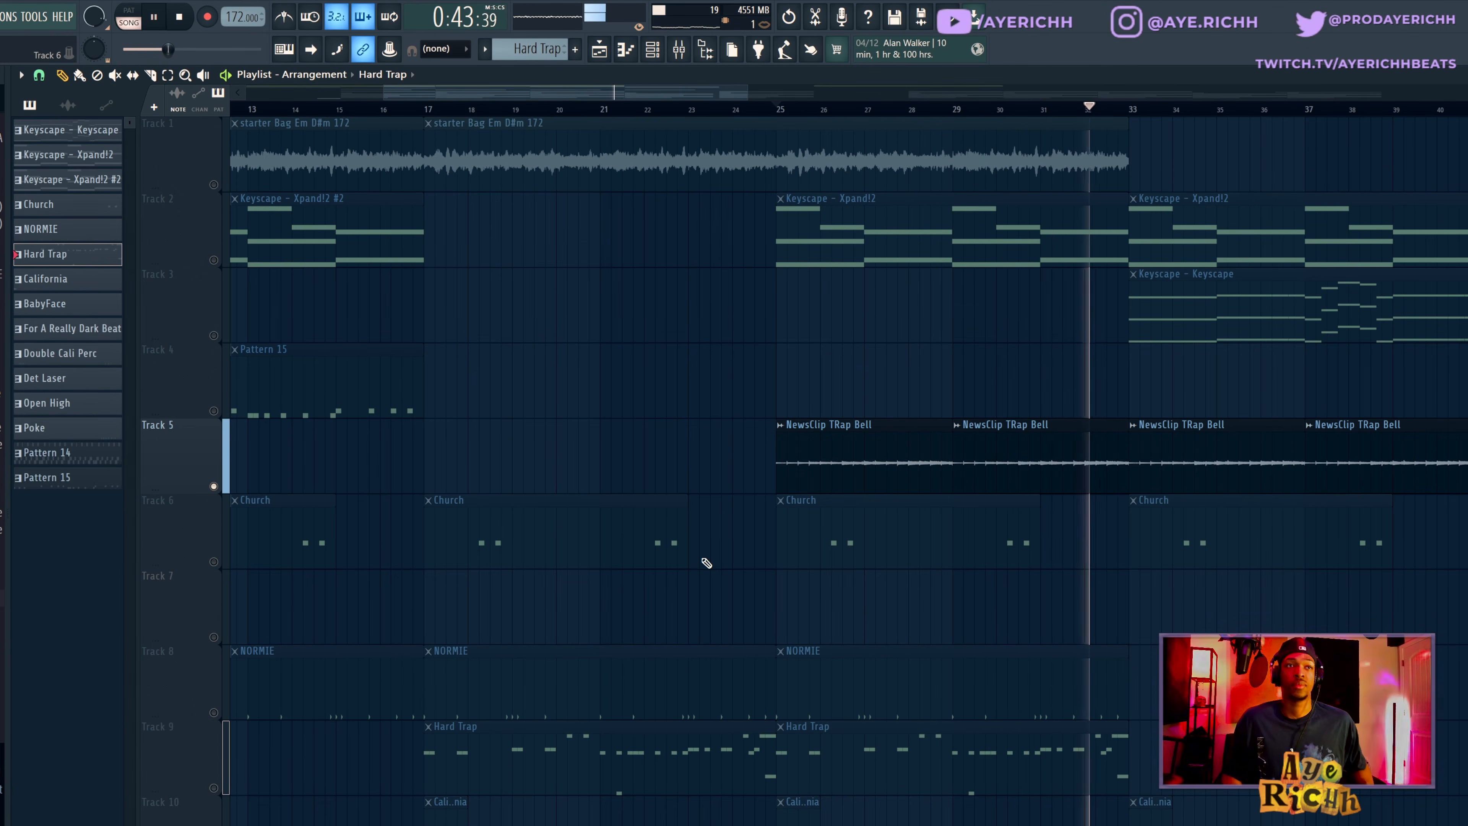
key("space")
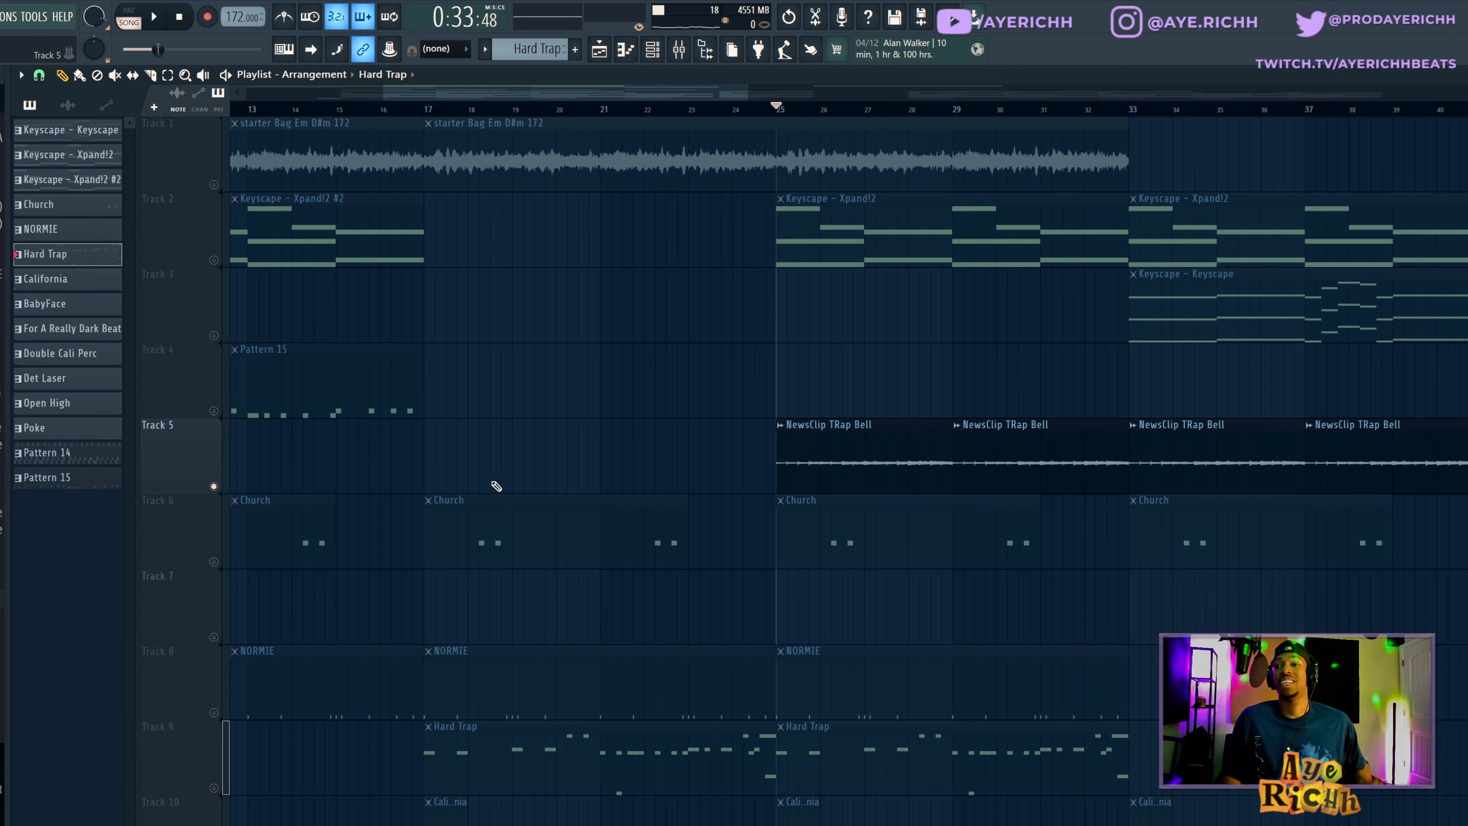
Step: Re-enable playlist Tracks 1 to 4 and Track 6, and play back the layered melody from bar 25
left_click(213, 410)
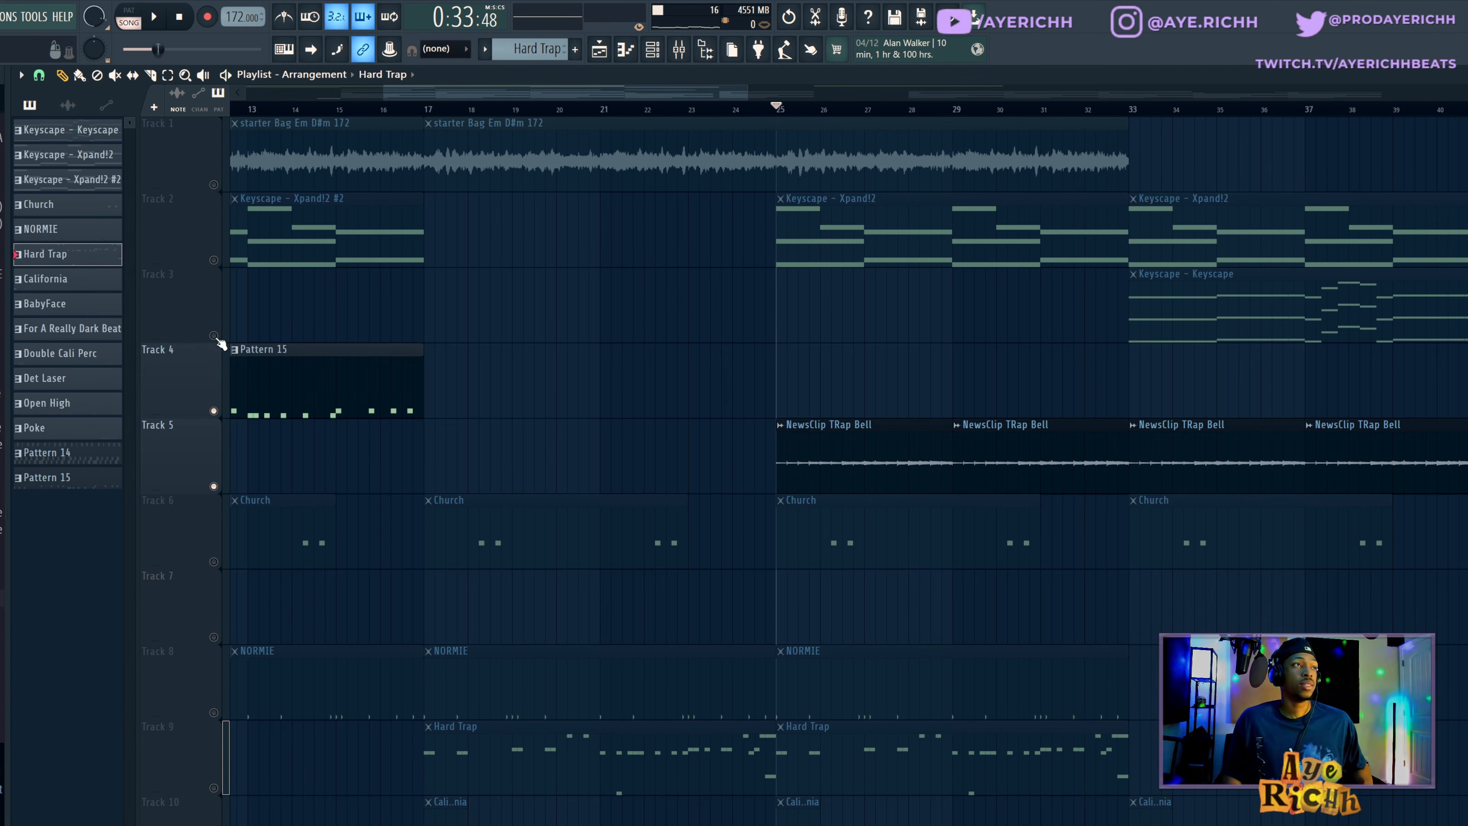
left_click(213, 335)
left_click(214, 259)
left_click(214, 184)
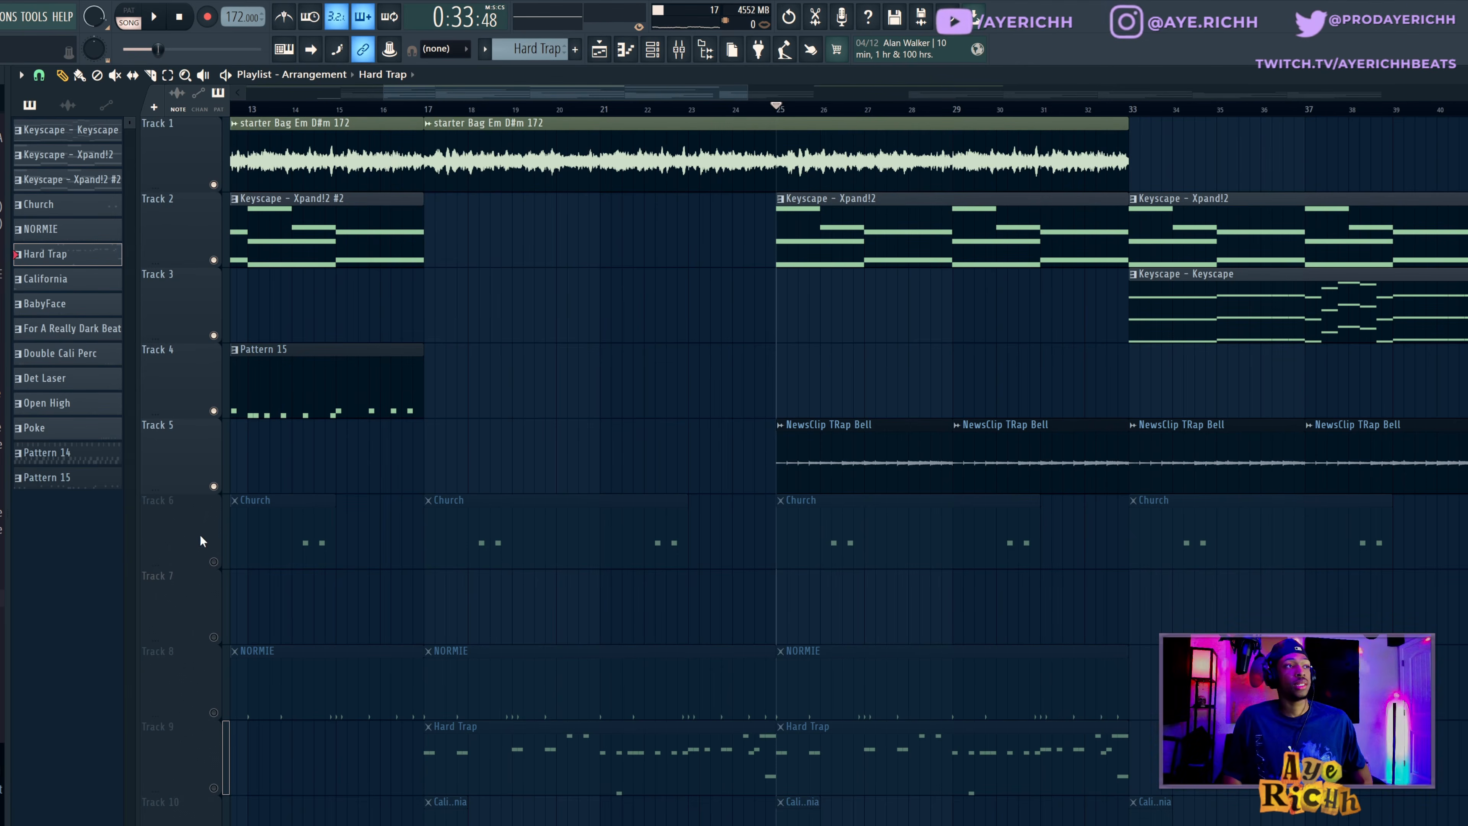
left_click(213, 562)
key("space")
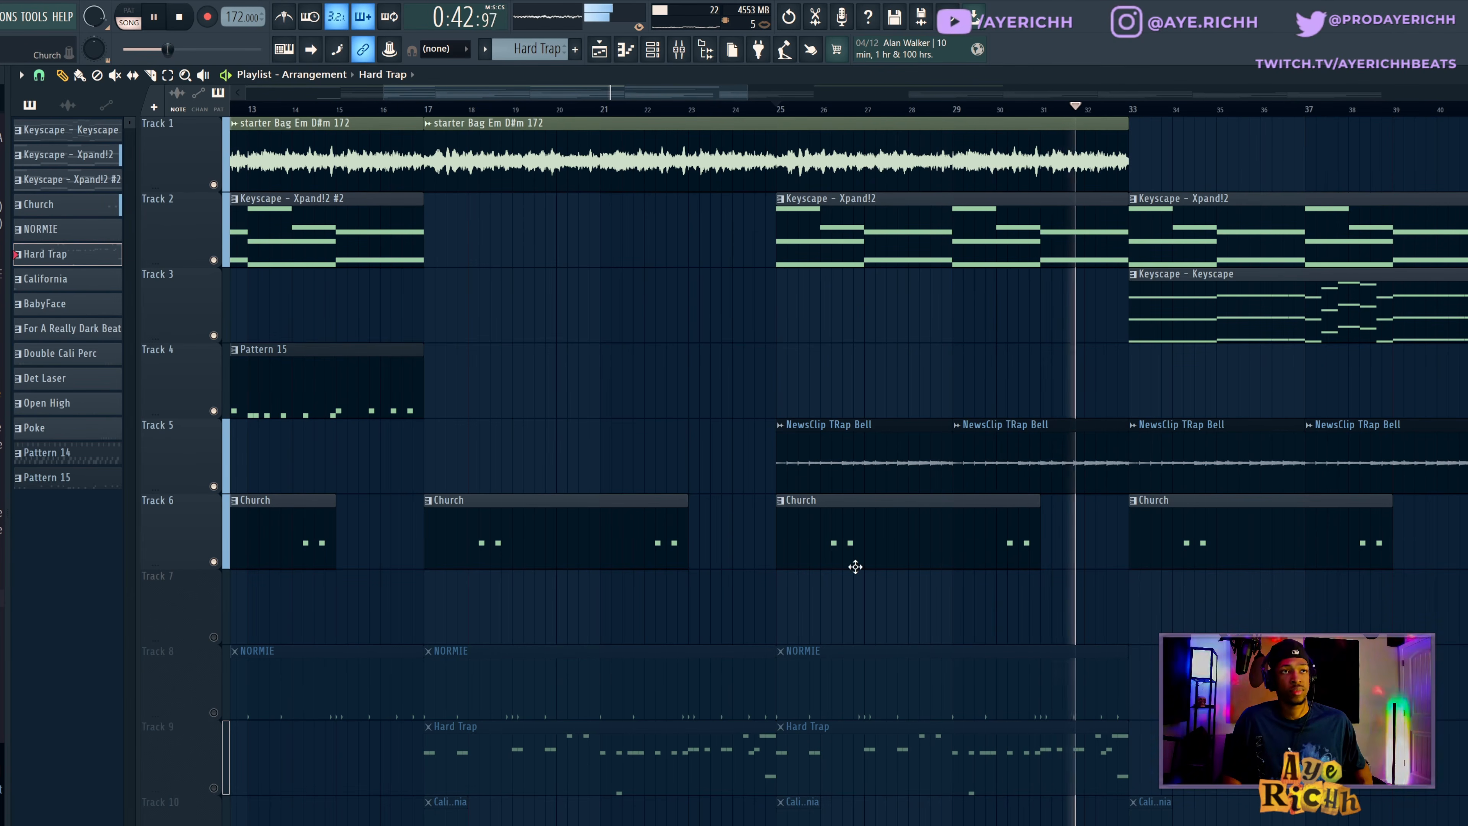
key("space")
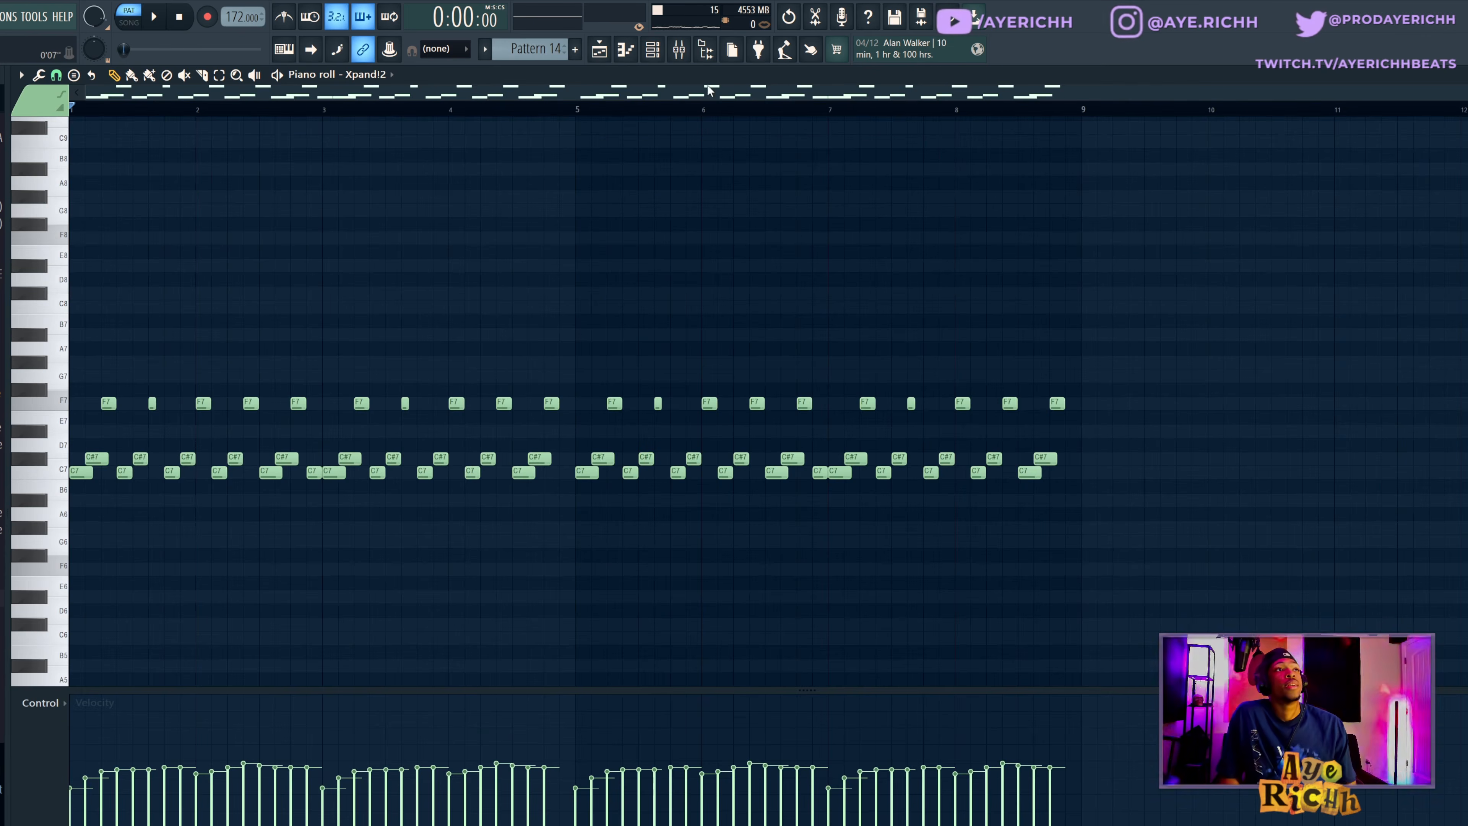
Step: View the 01 Glockenspiel preset of Pattern 14's Xpand!2 channel on Insert 5, and return to its piano roll
left_click(651, 50)
left_click(131, 227)
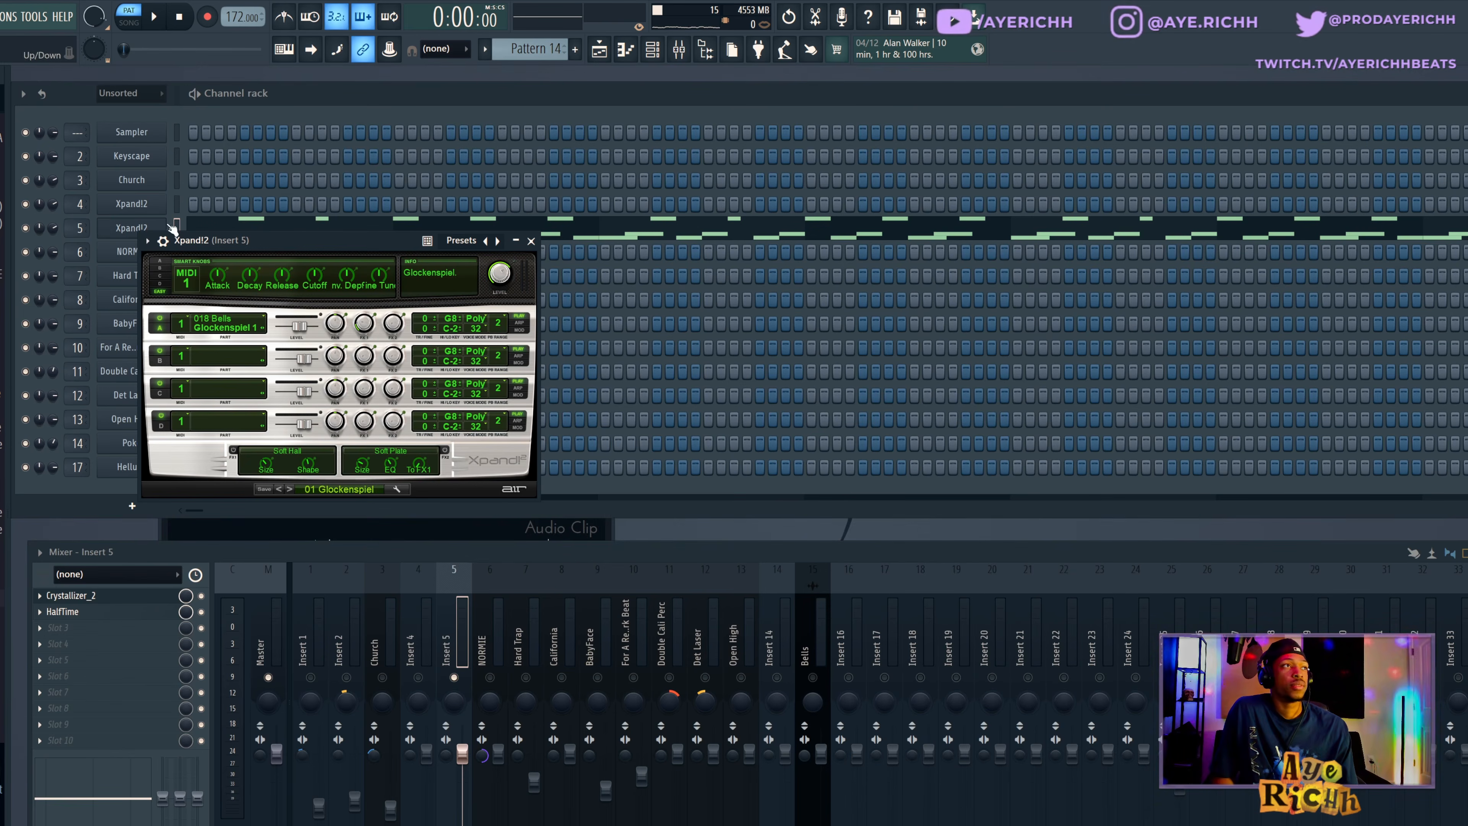
right_click(165, 224)
left_click(165, 226)
right_click(164, 226)
left_click(193, 228)
scroll(551, 372, "down", 6)
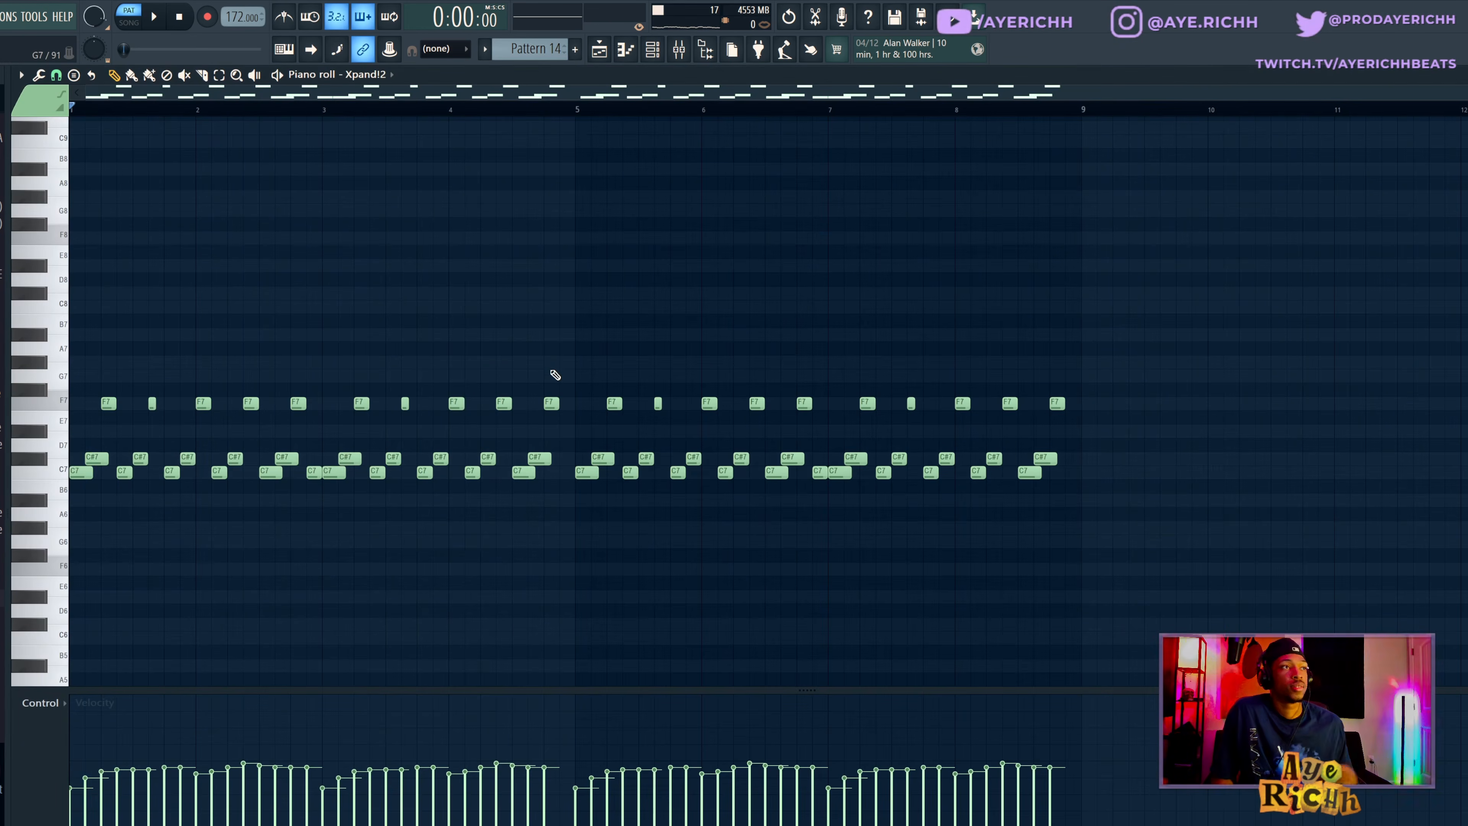
Step: Play back Pattern 14's glockenspiel melody and view the Crystallizer_2 settings on its mixer track, Insert 5
key("space")
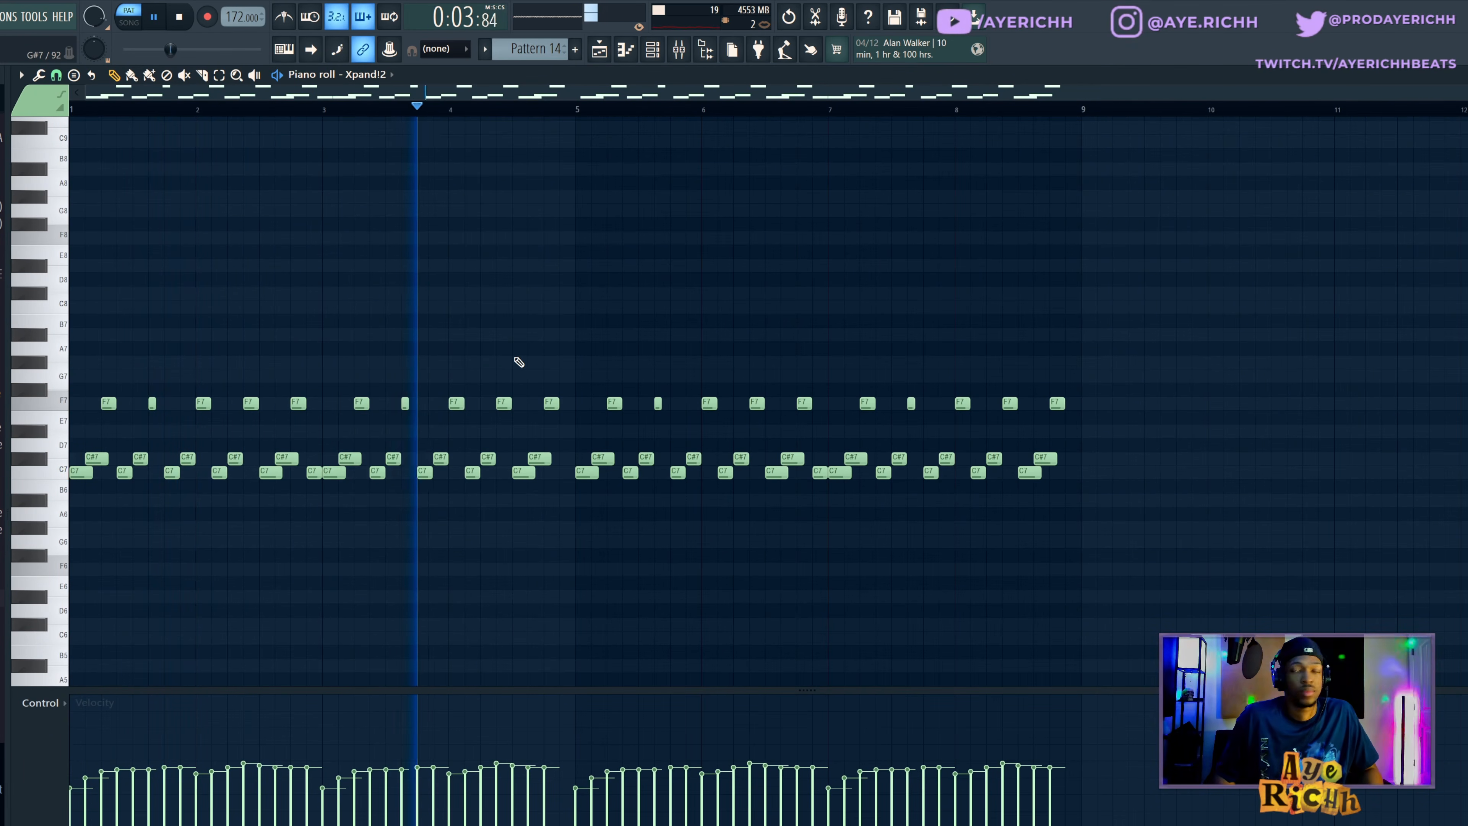
key("space")
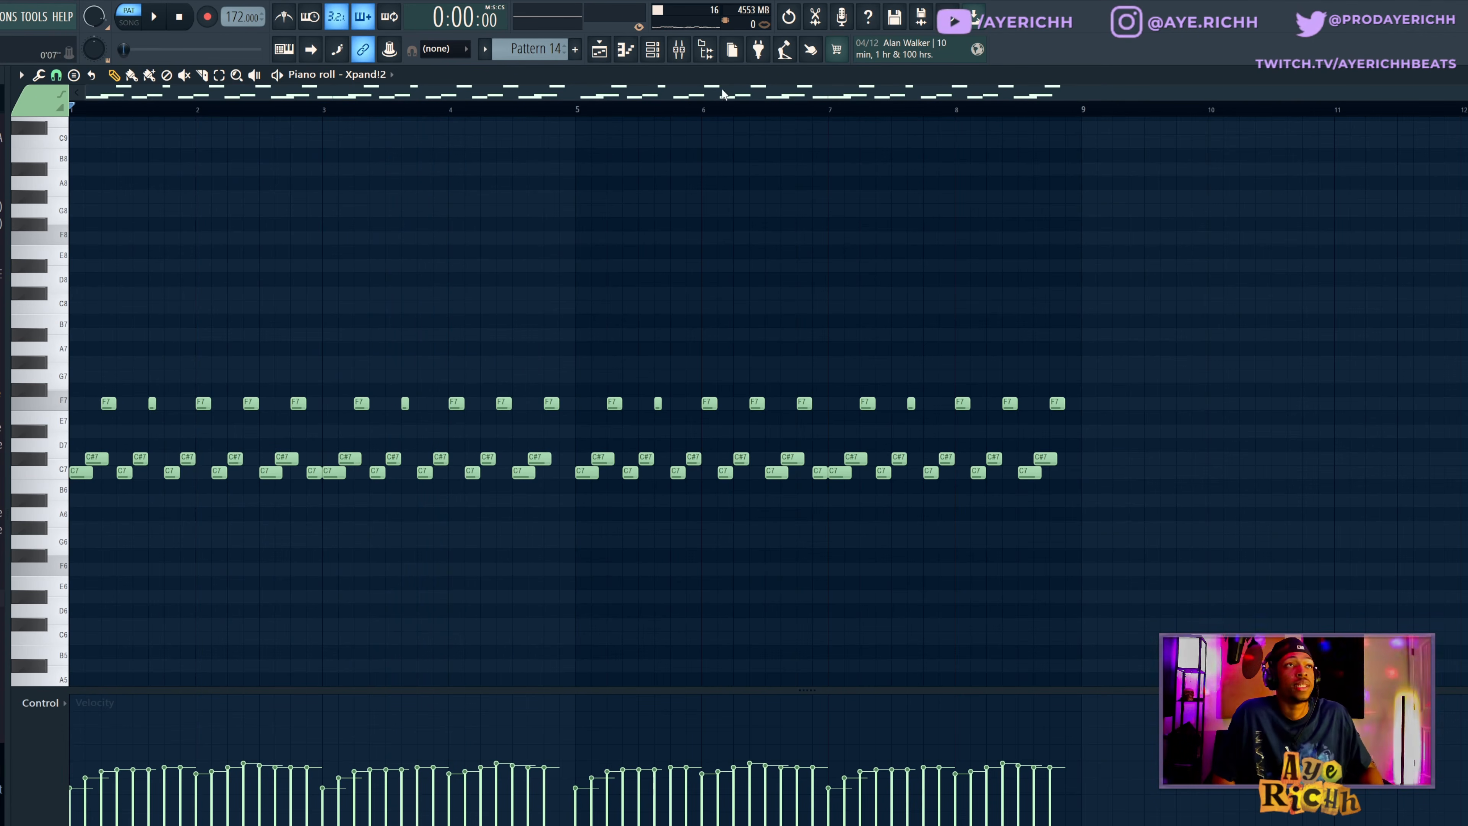
left_click(682, 55)
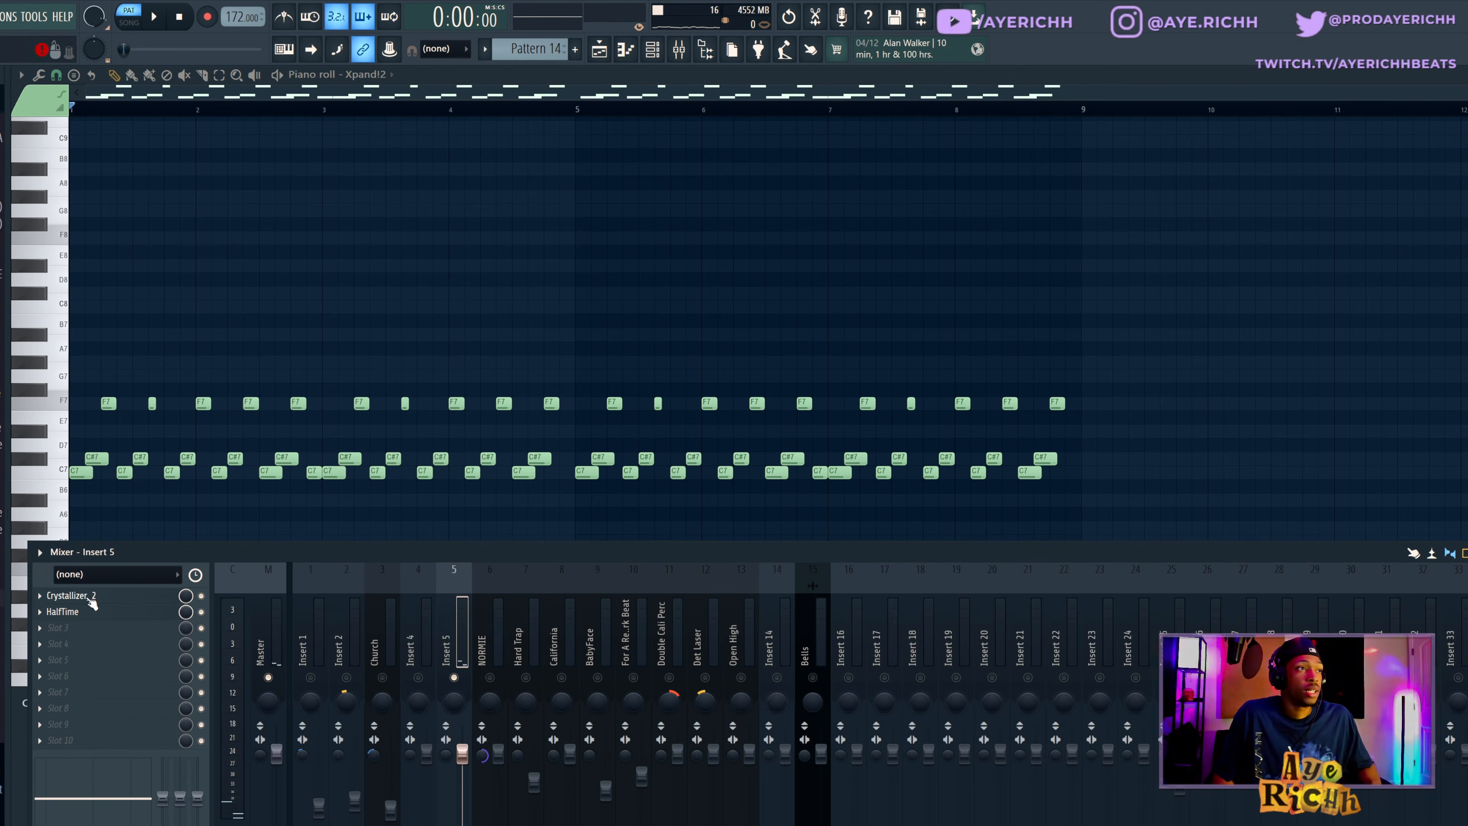
left_click(87, 596)
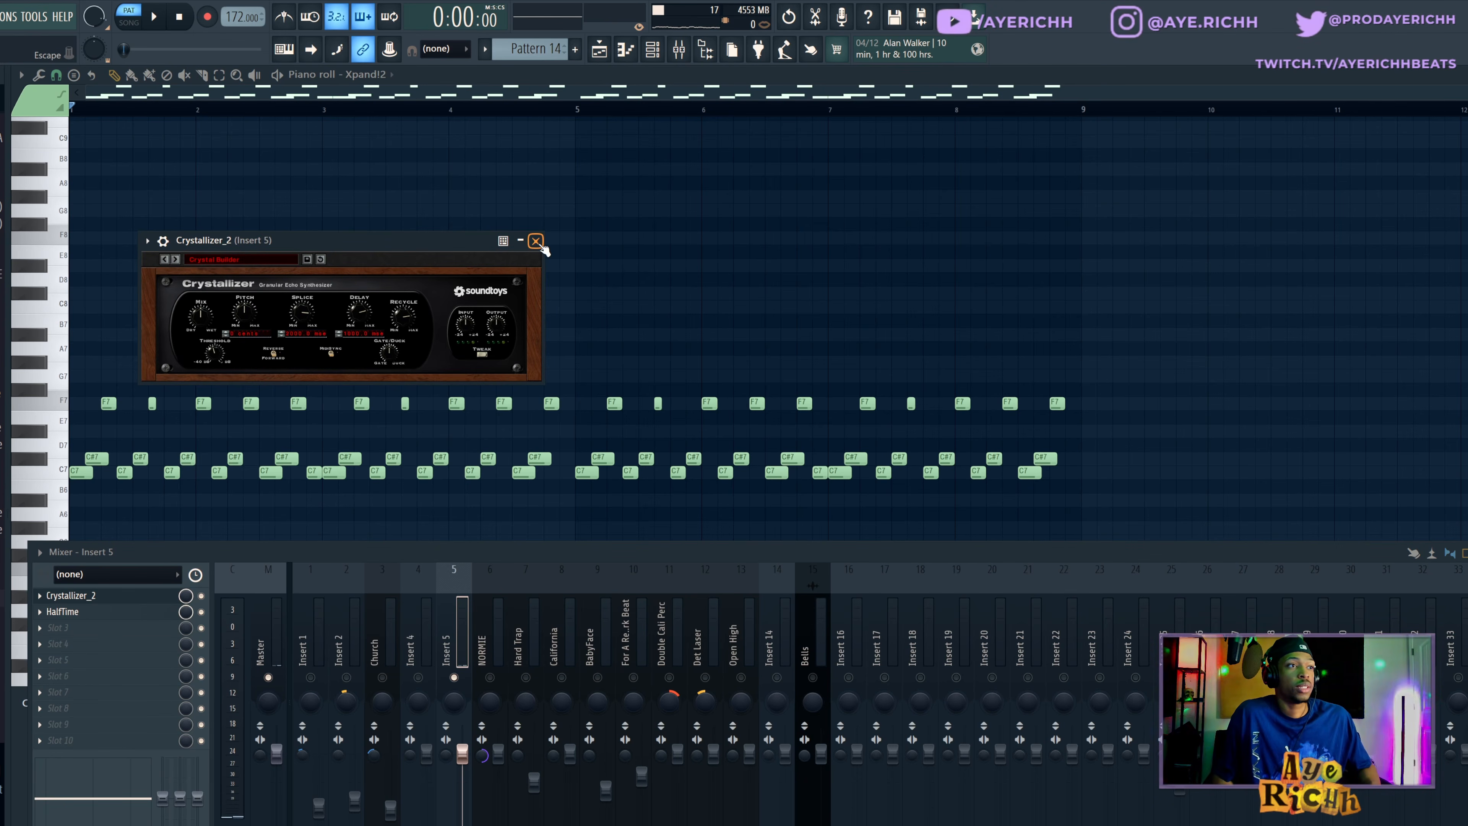
left_click(535, 241)
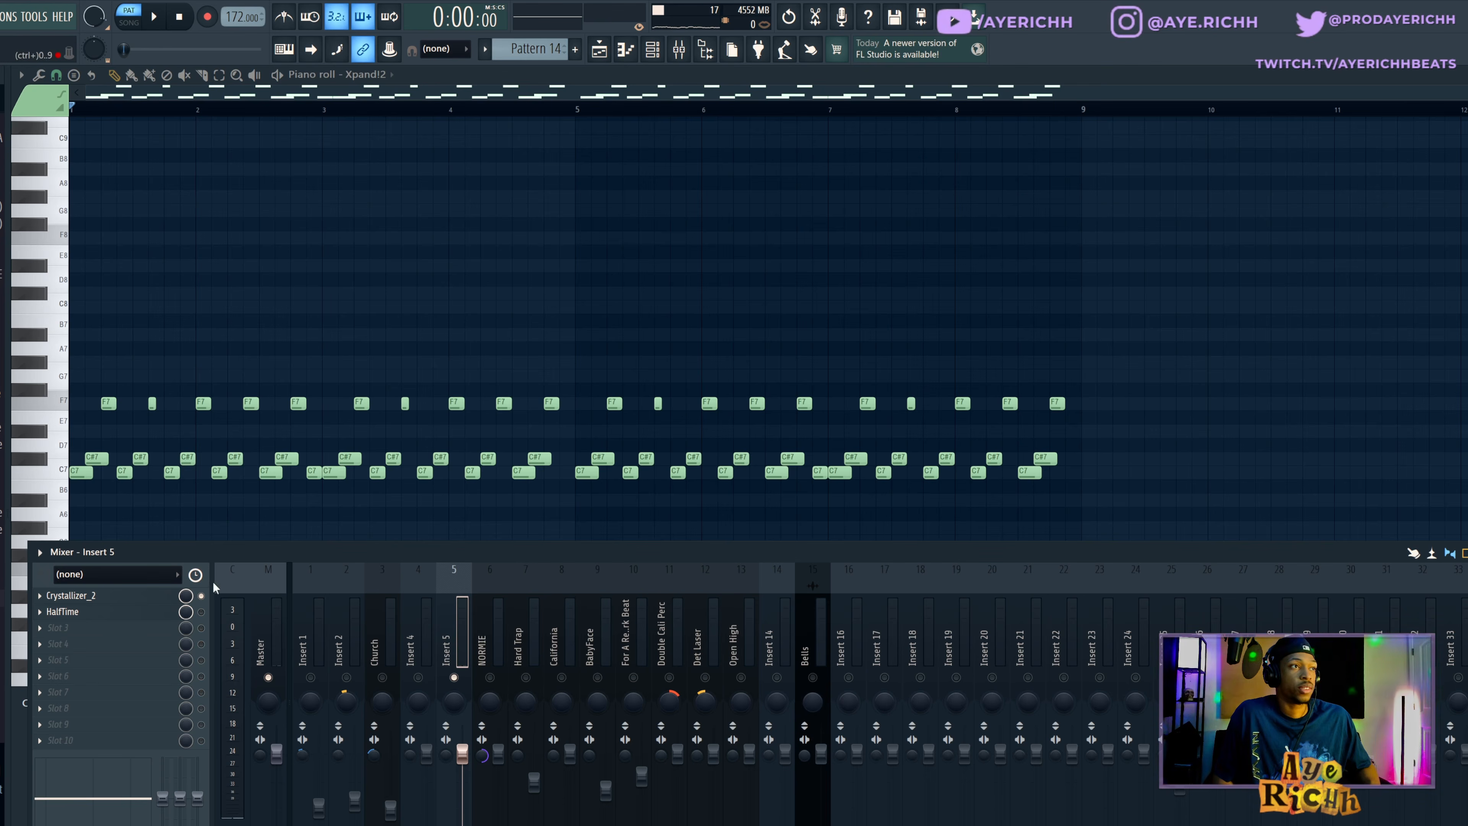
Step: Play back Pattern 14 with Crystallizer_2 as the only active effect on Insert 5
key("F9")
key("space")
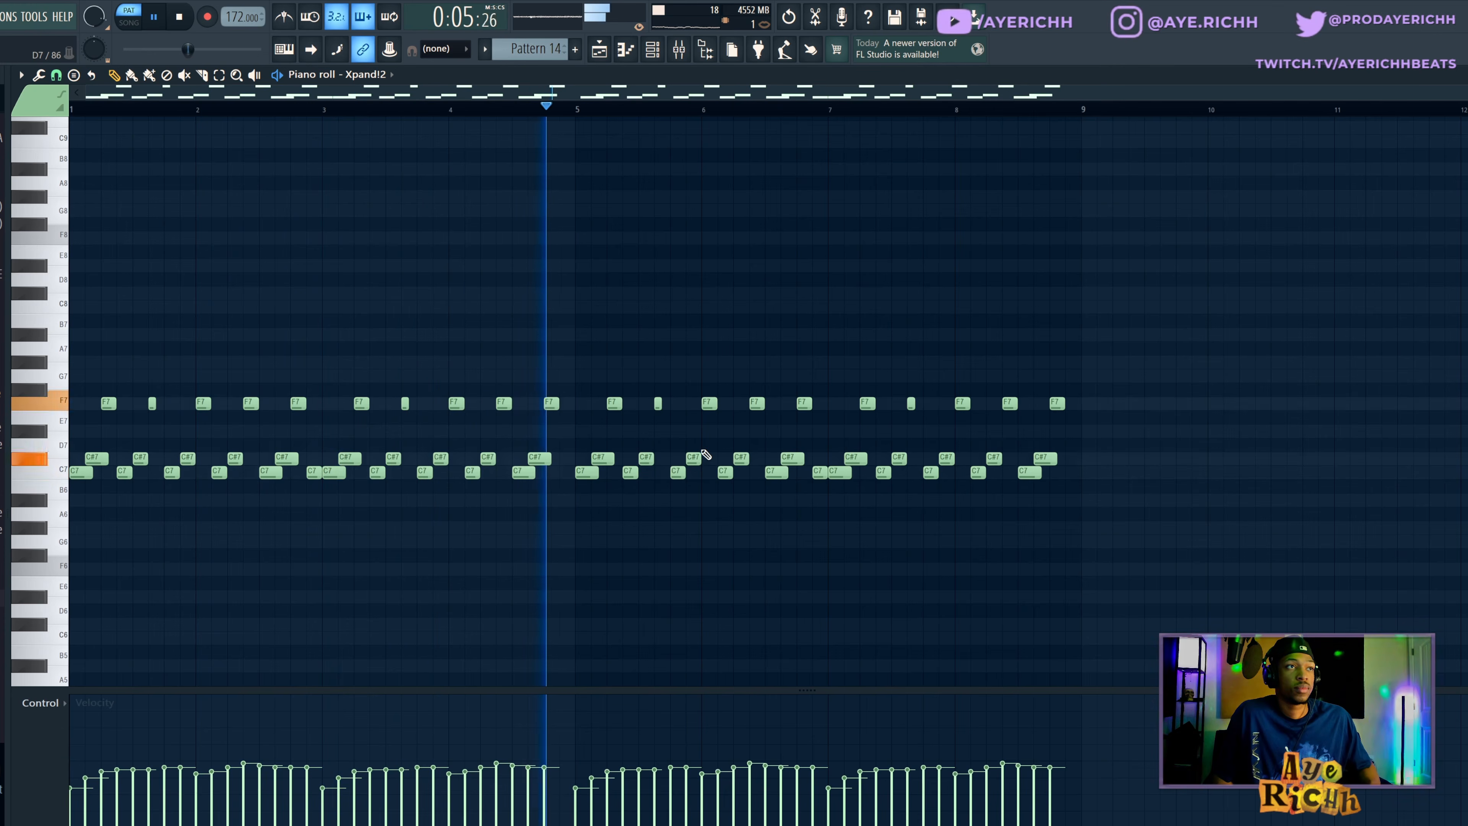
key("space")
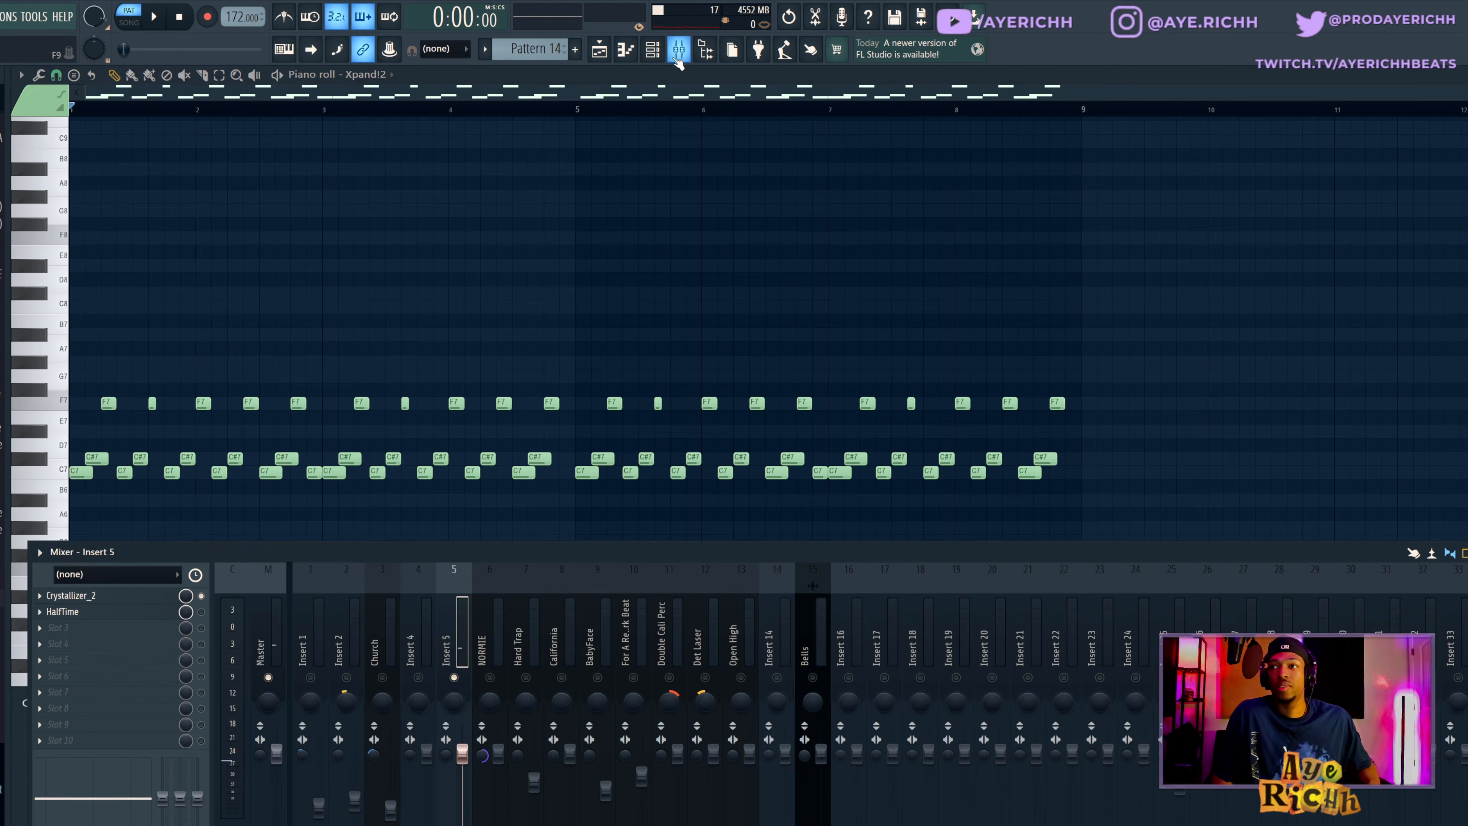
Step: Play back Pattern 14 with HalfTime as the only active effect on Insert 5
left_click(679, 49)
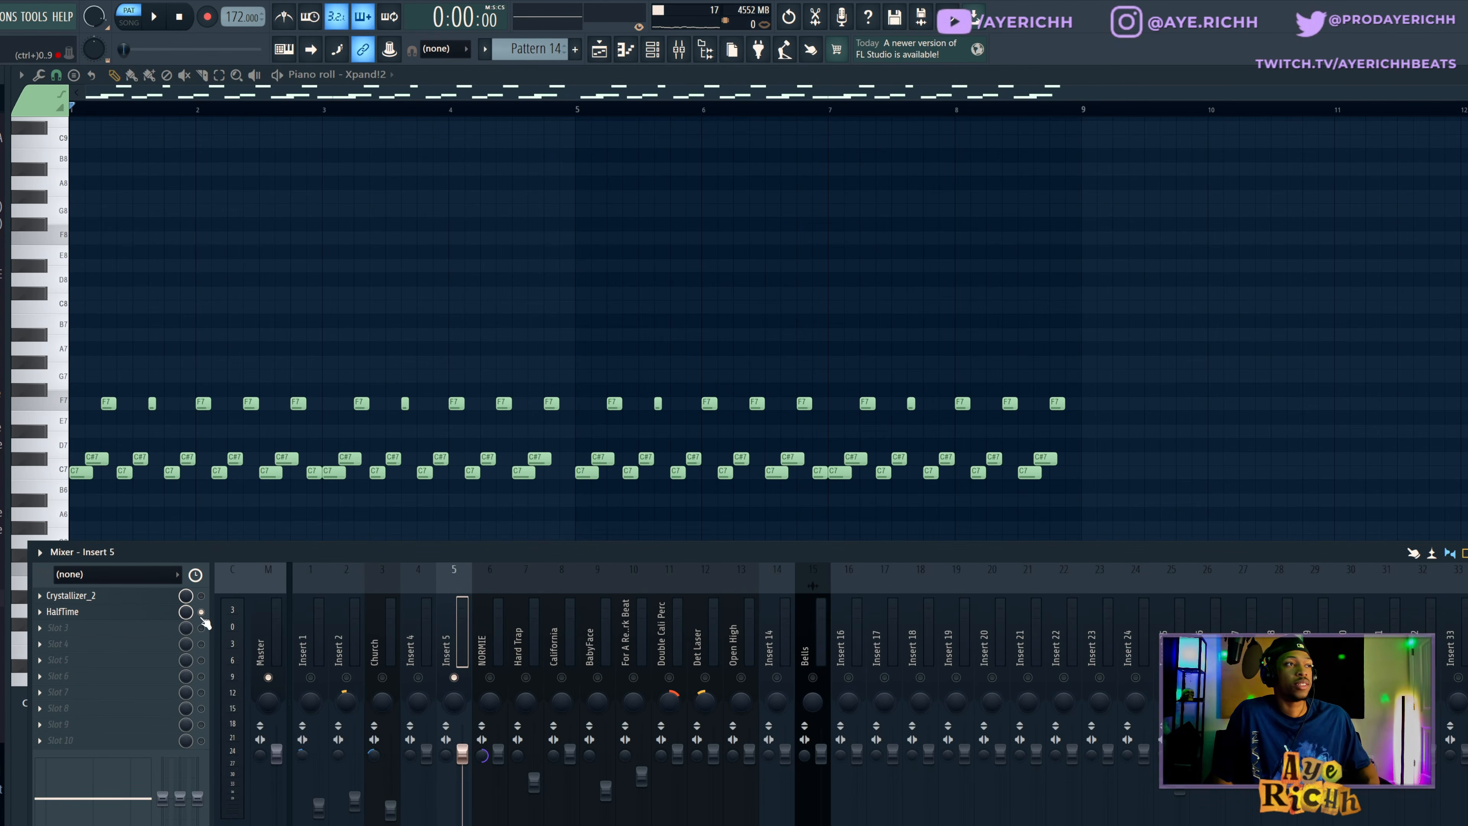
key("F9")
key("space")
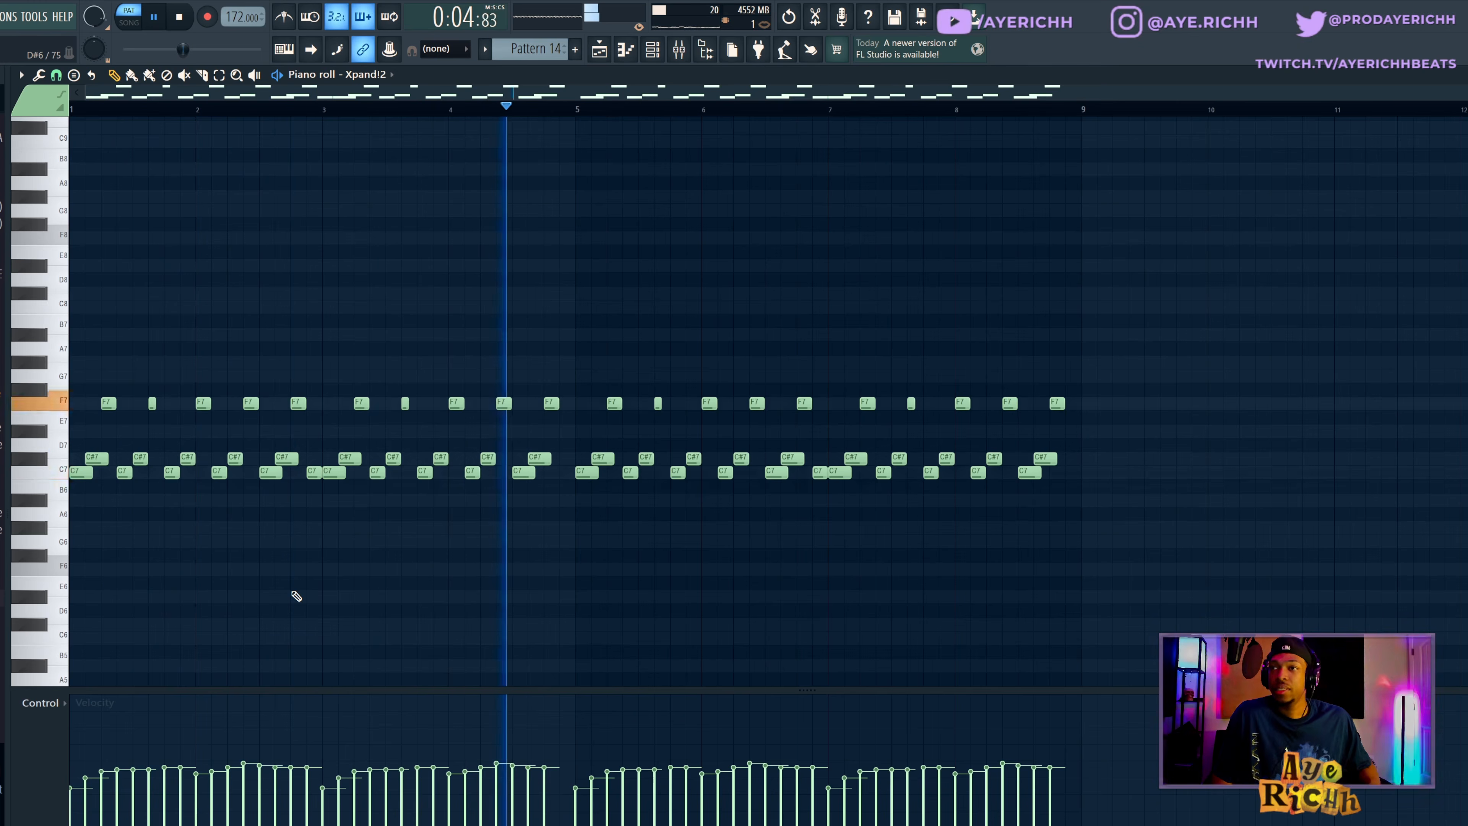
key("space")
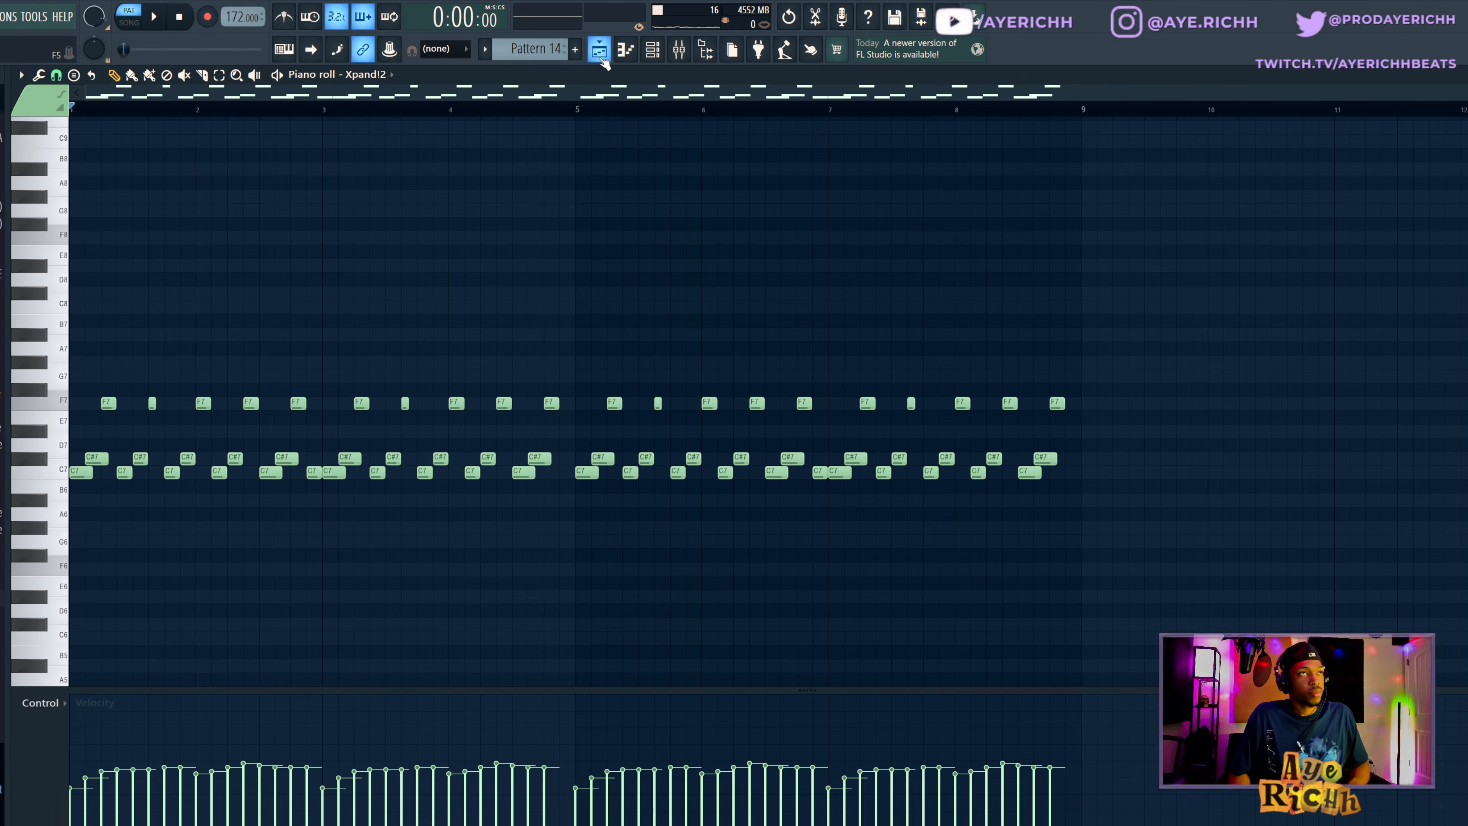
Step: Place the full NewsClip TRap Bell audio clip on playlist Track 4 at bar 25
left_click(601, 58)
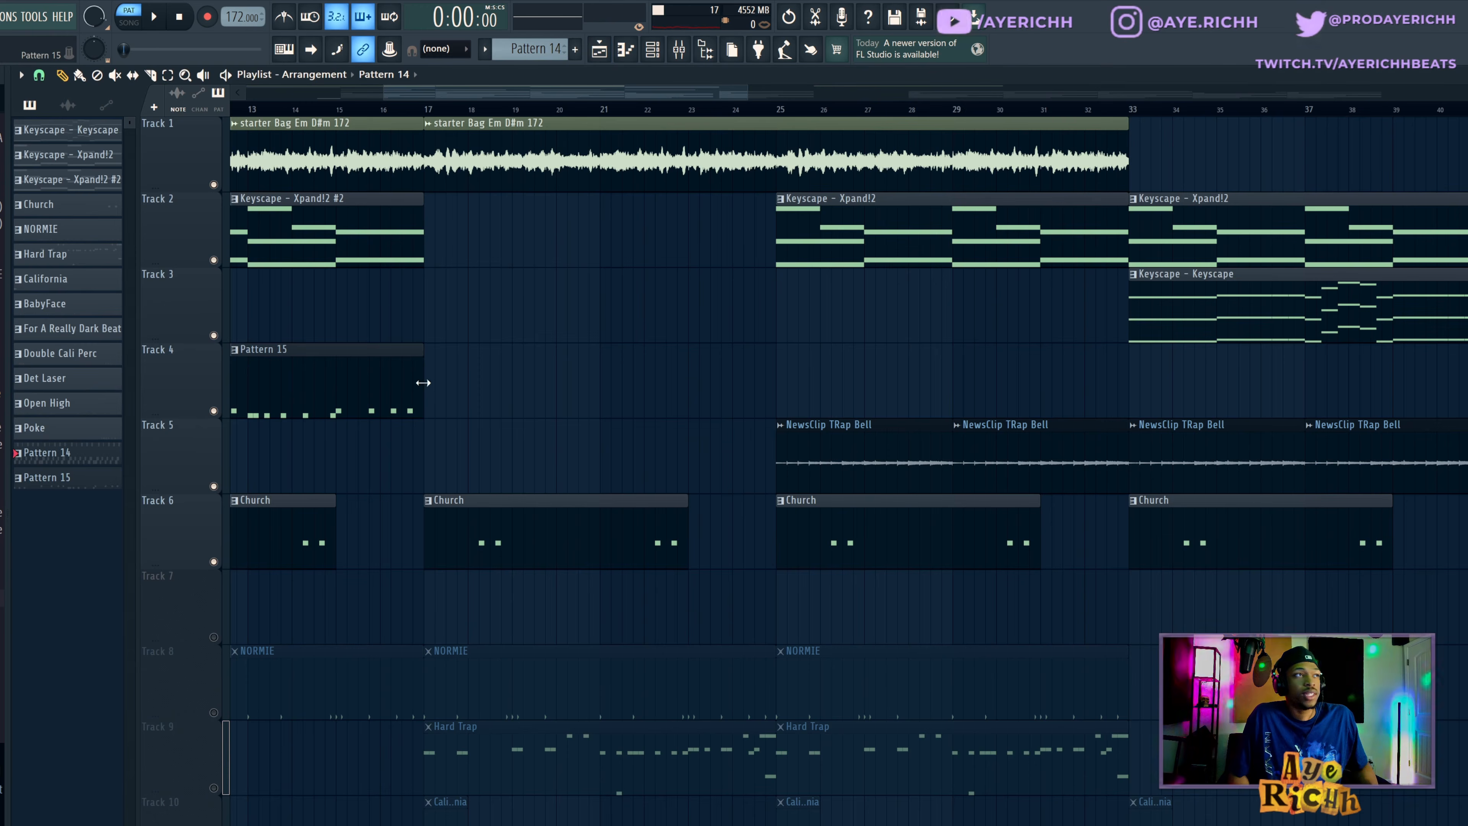
left_click(75, 110)
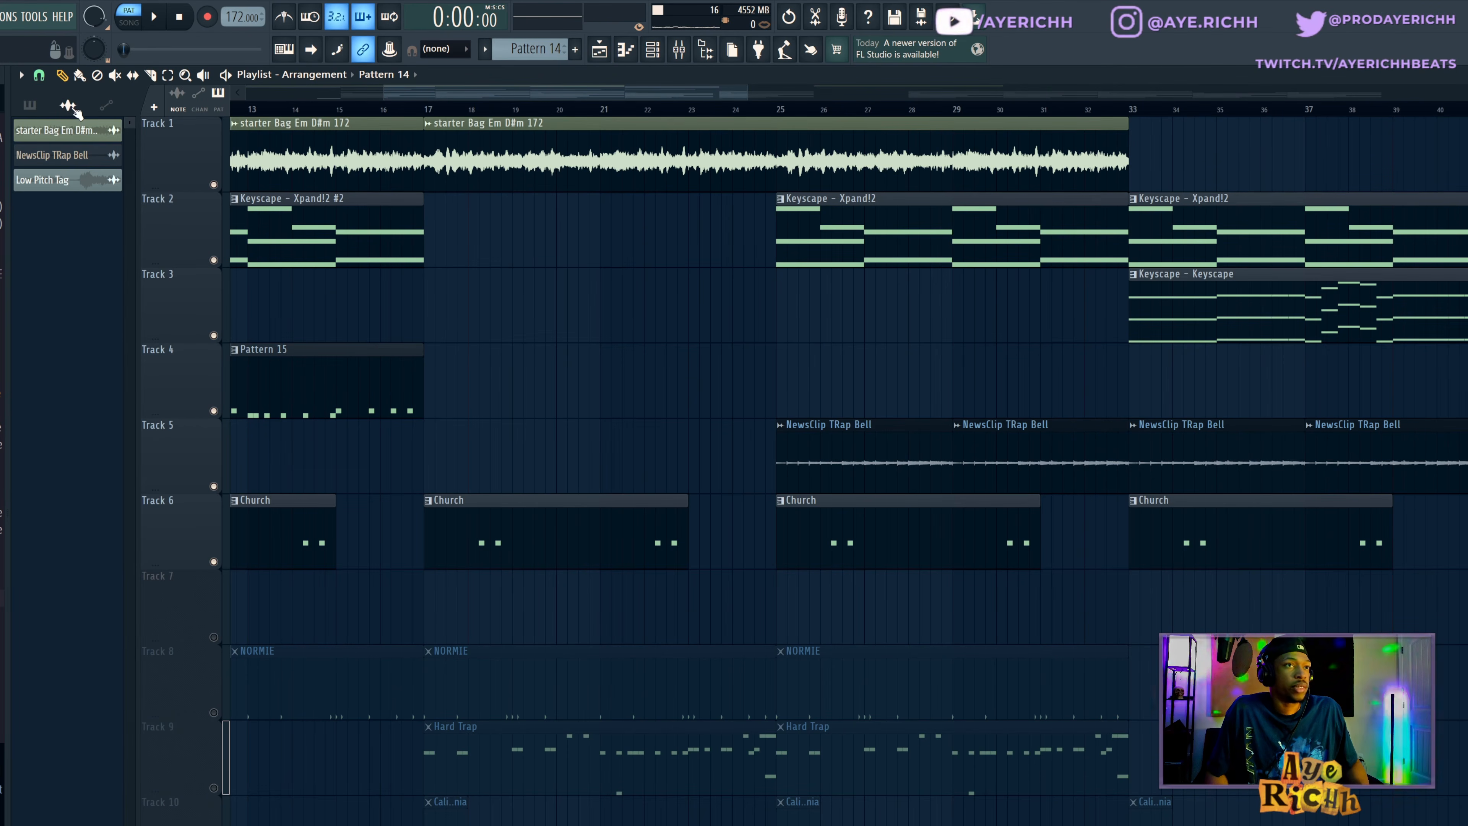
left_click(81, 162)
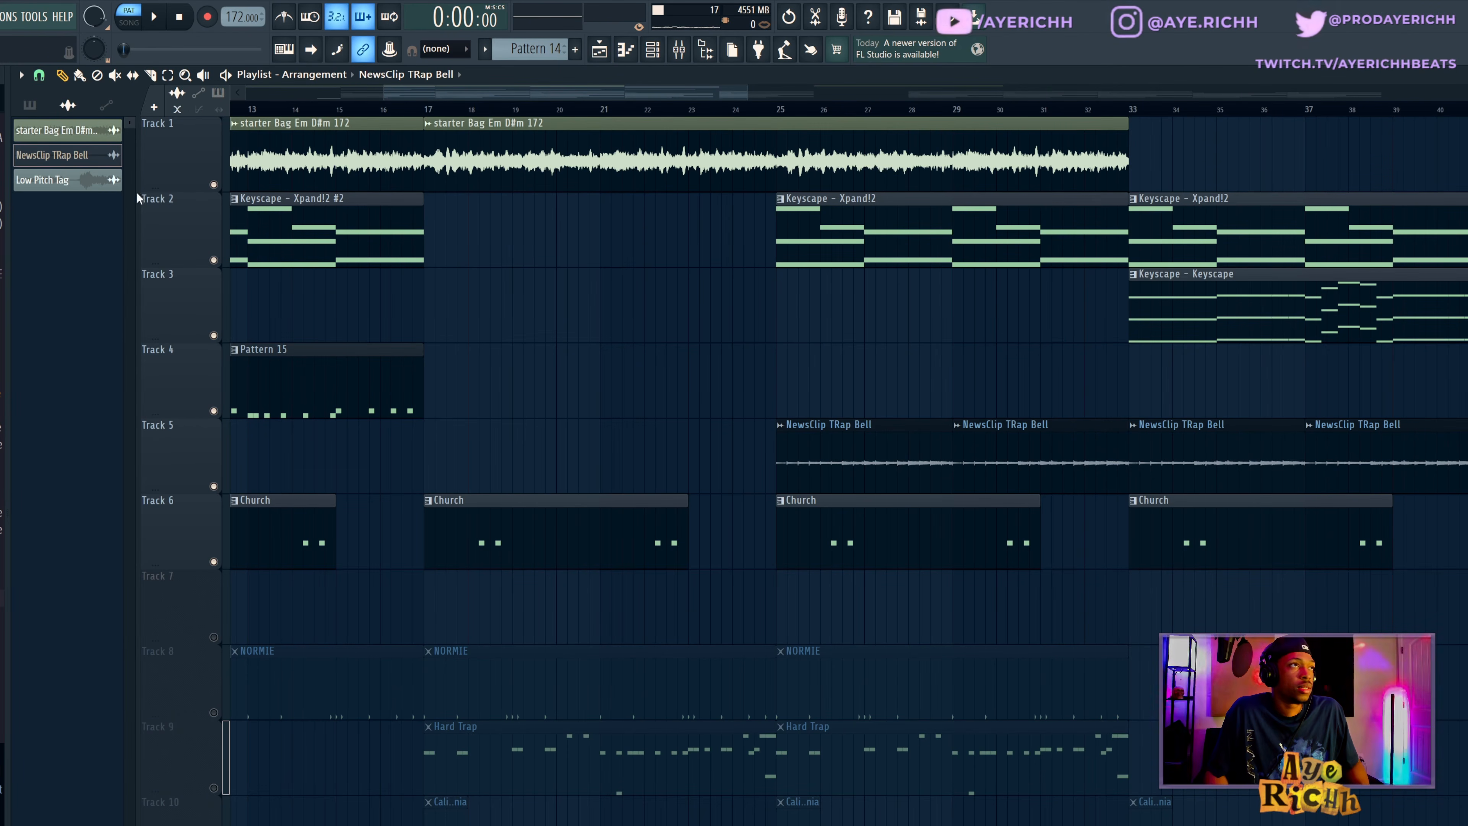
left_click(800, 388)
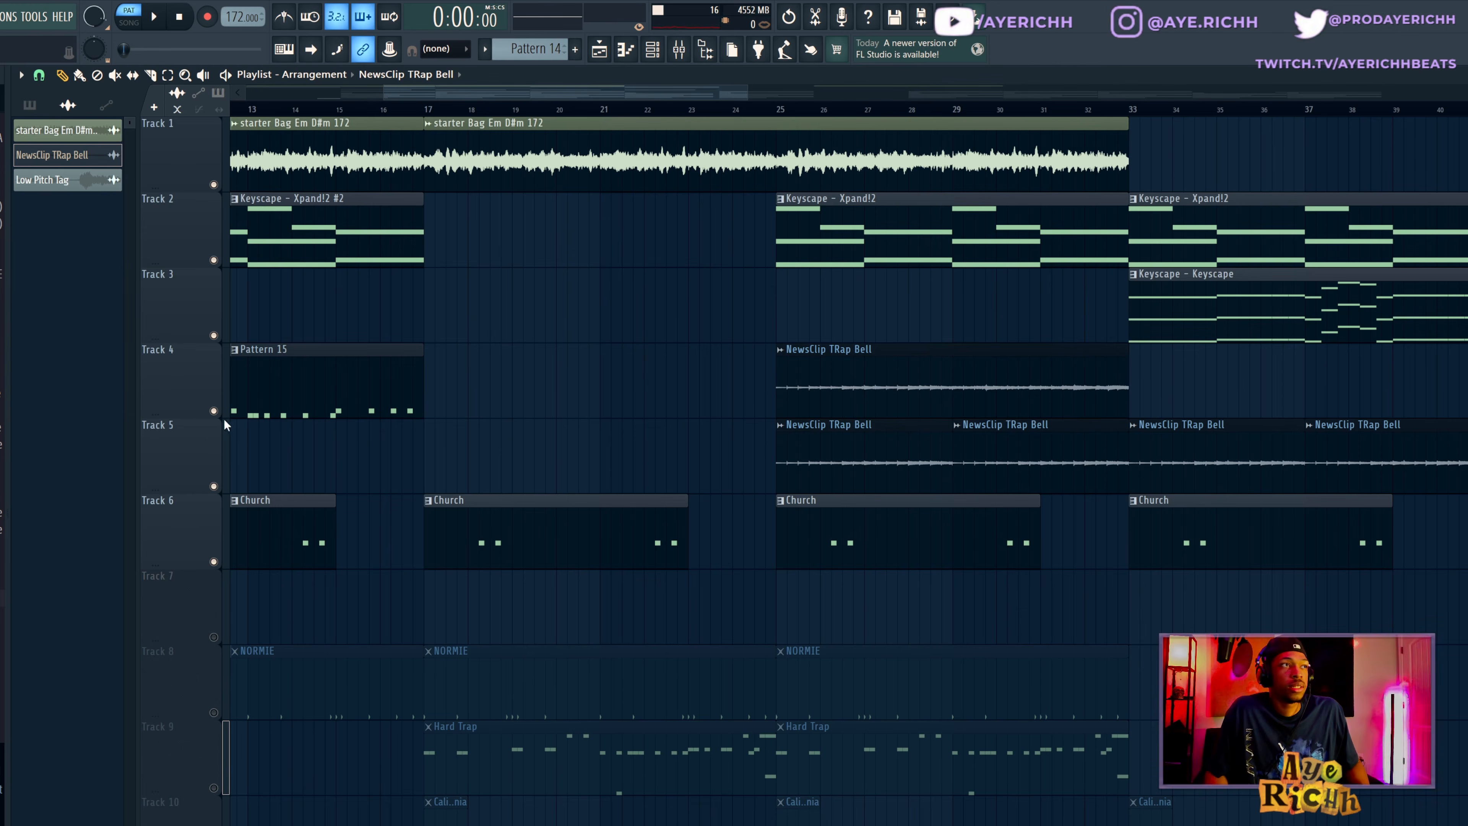
Step: Solo Track 4 and play back its uncut NewsClip TRap Bell clip from bar 25
right_click(213, 410)
left_click(787, 108)
key("space")
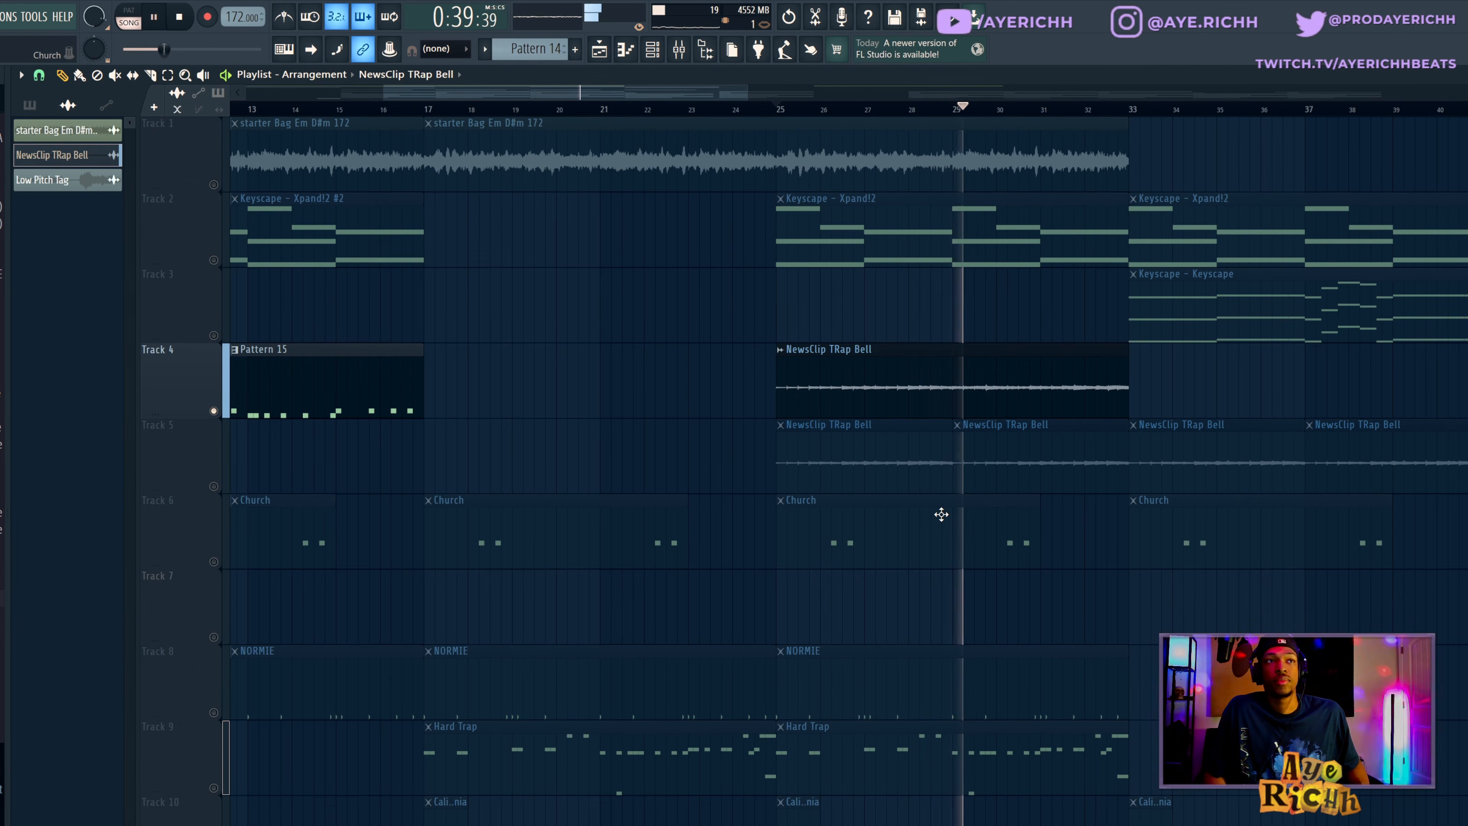
key("space")
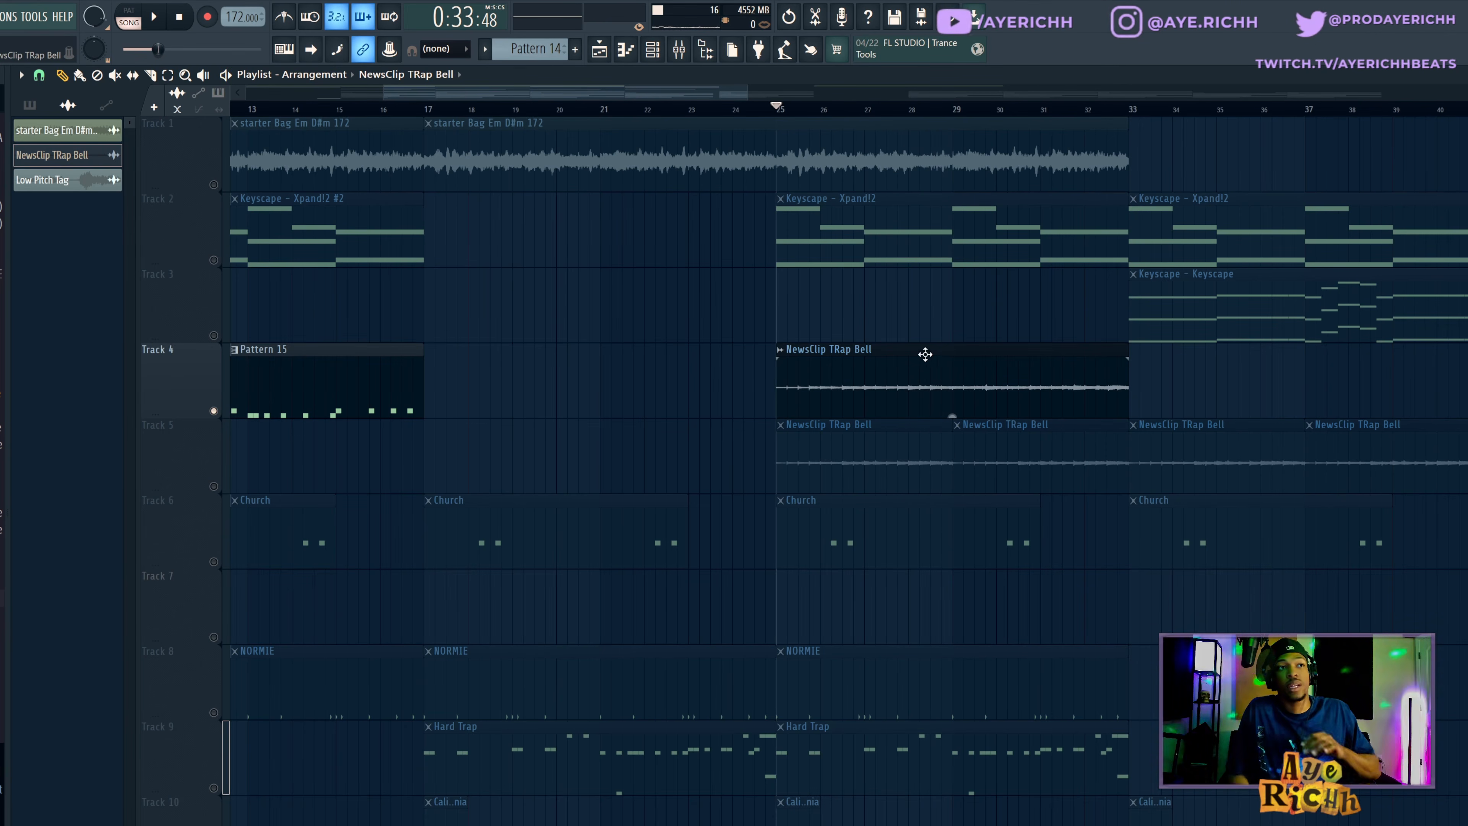
Step: Slice the Track 4 NewsClip TRap Bell clip at bar 29 and delete both pieces
left_click(150, 74)
left_click_drag(953, 369, 957, 392)
left_click(62, 76)
right_click(913, 385)
right_click(980, 388)
Step: Solo Track 5 and play back its sliced NewsClip TRap Bell clips from bar 25 for comparison
right_click(214, 496)
right_click(213, 486)
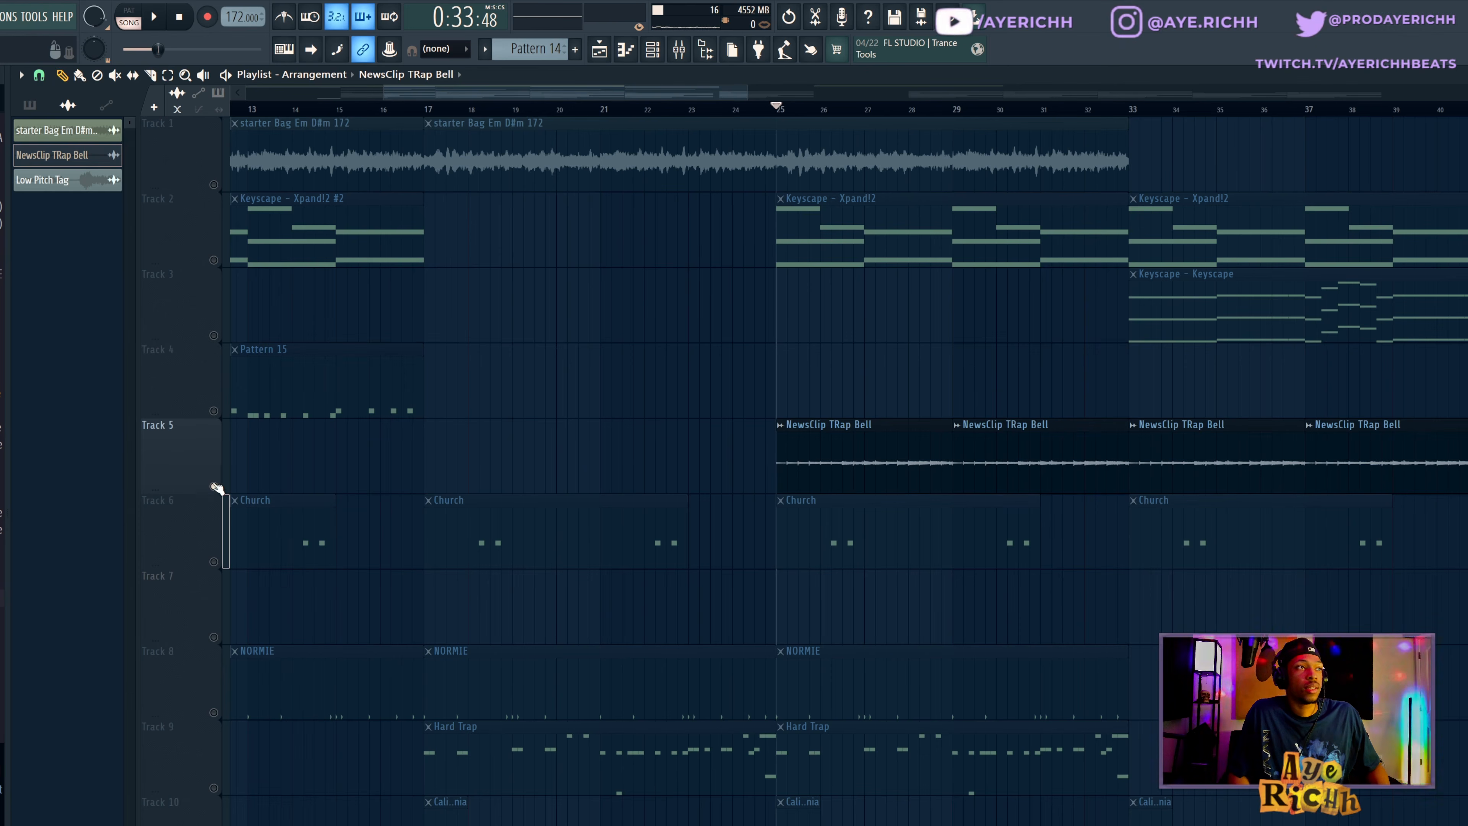
key("space")
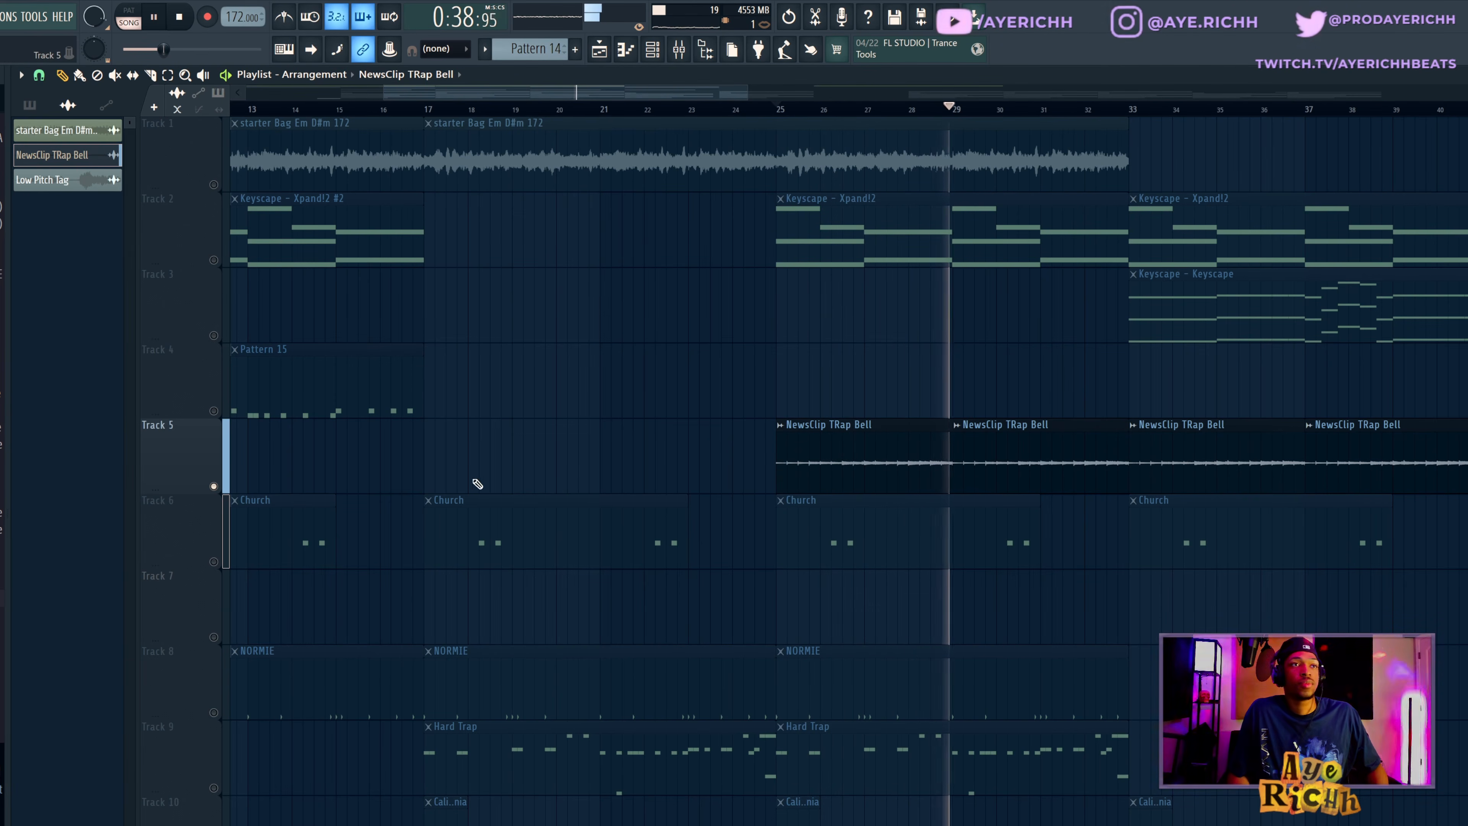
key("space")
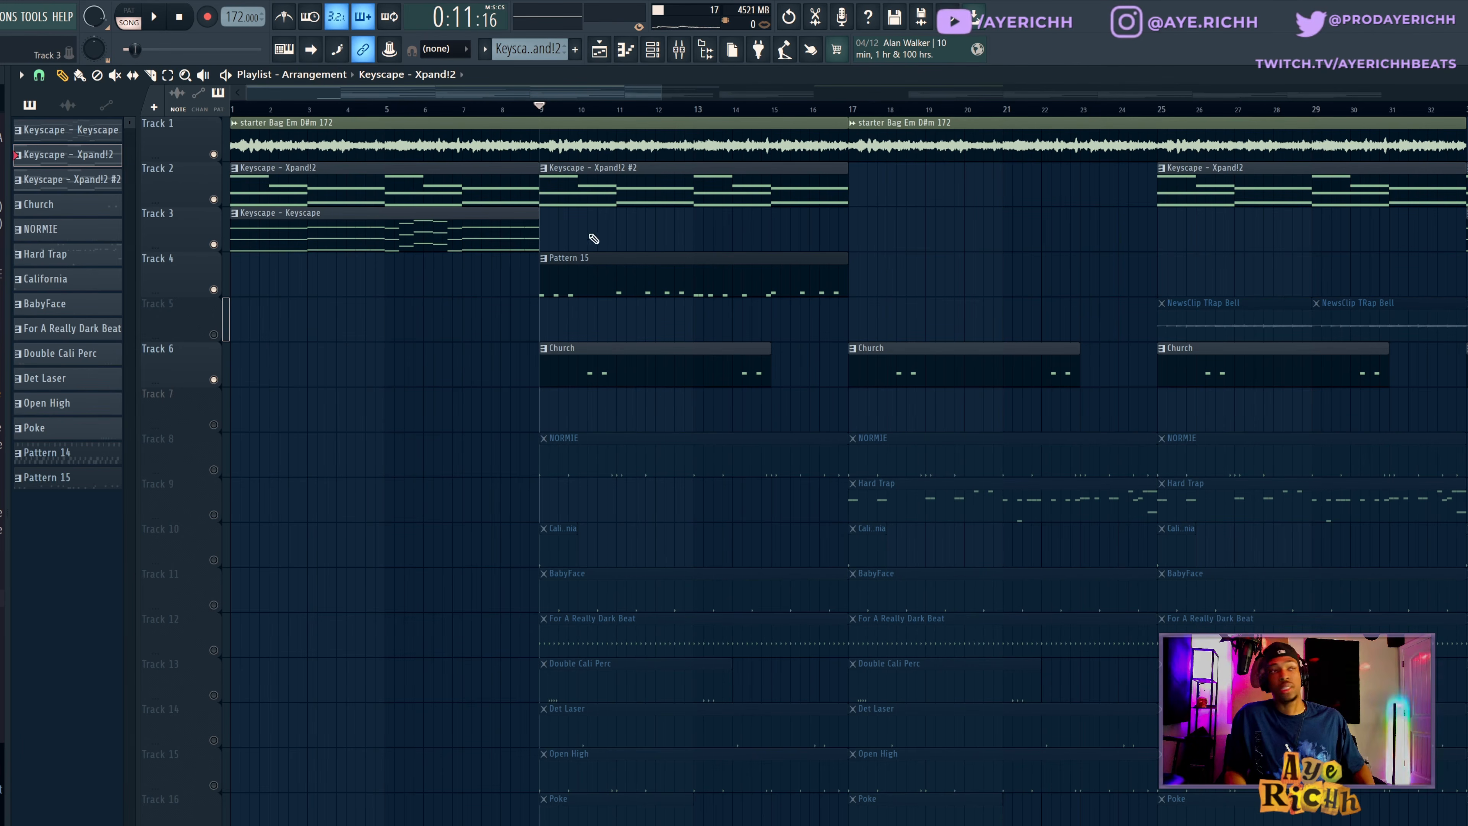
Step: Play back the Keyscape, Pattern 15 and Church layers on Tracks 2, 3, 4 and 6 from bar 9 with Track 1 muted
right_click(215, 378)
left_click(214, 290)
left_click(213, 244)
left_click(214, 200)
key("space")
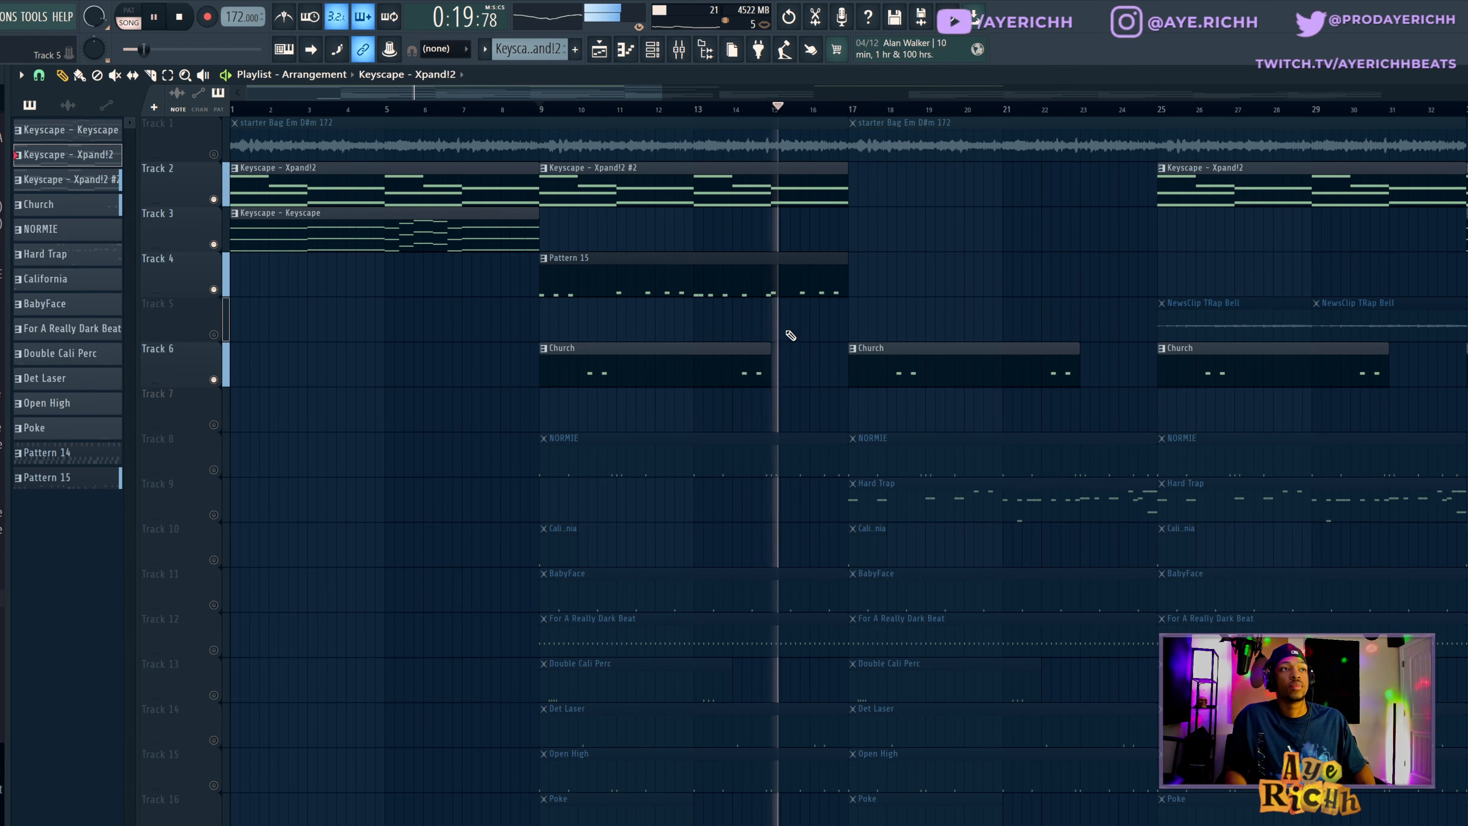
key("space")
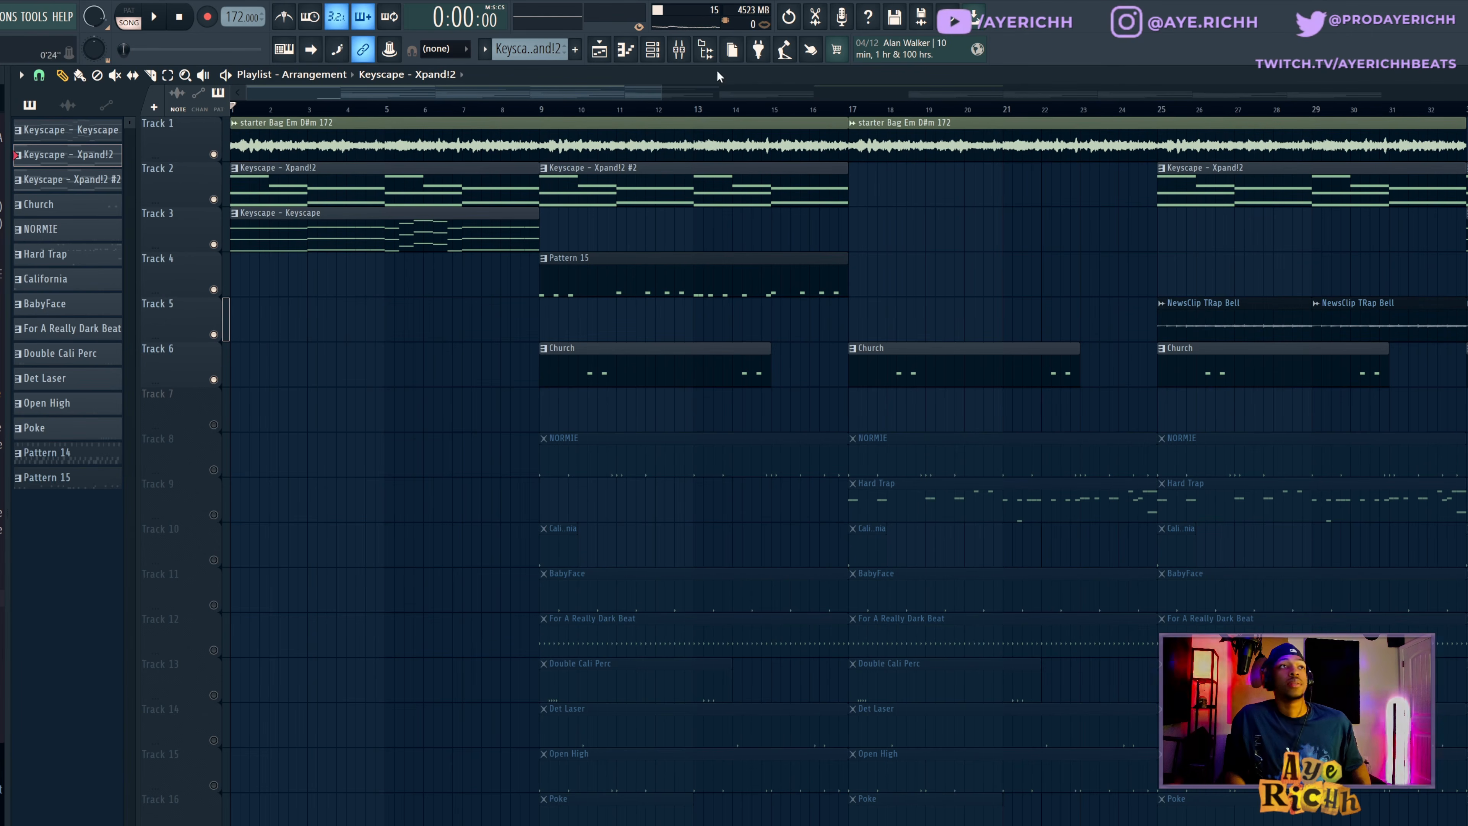
Step: Open the starter Bag Em D#m 172 clip's settings and view Crystallizer_2 on its mixer track, Insert 1
left_click(680, 50)
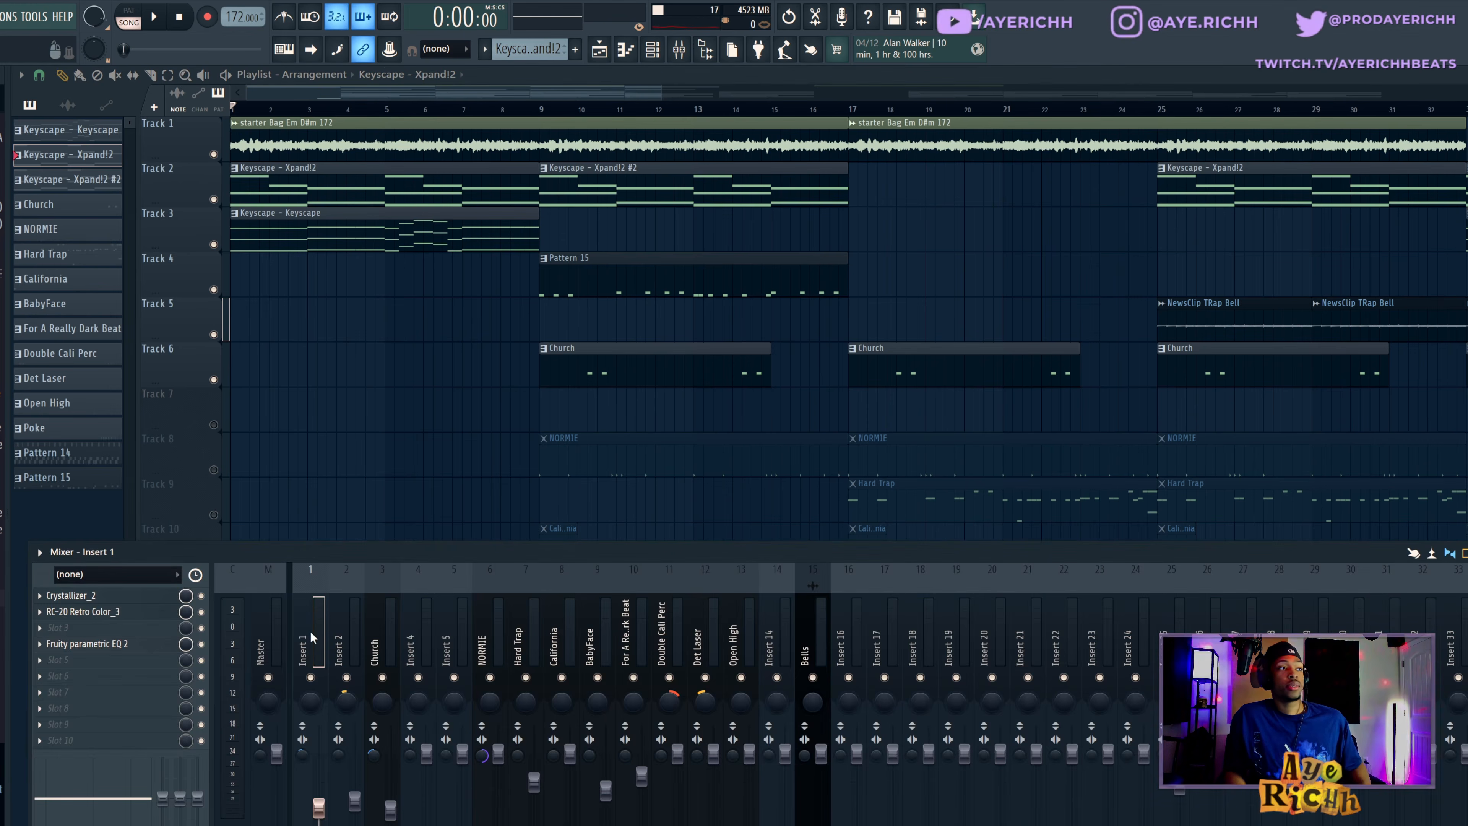
double_click(367, 139)
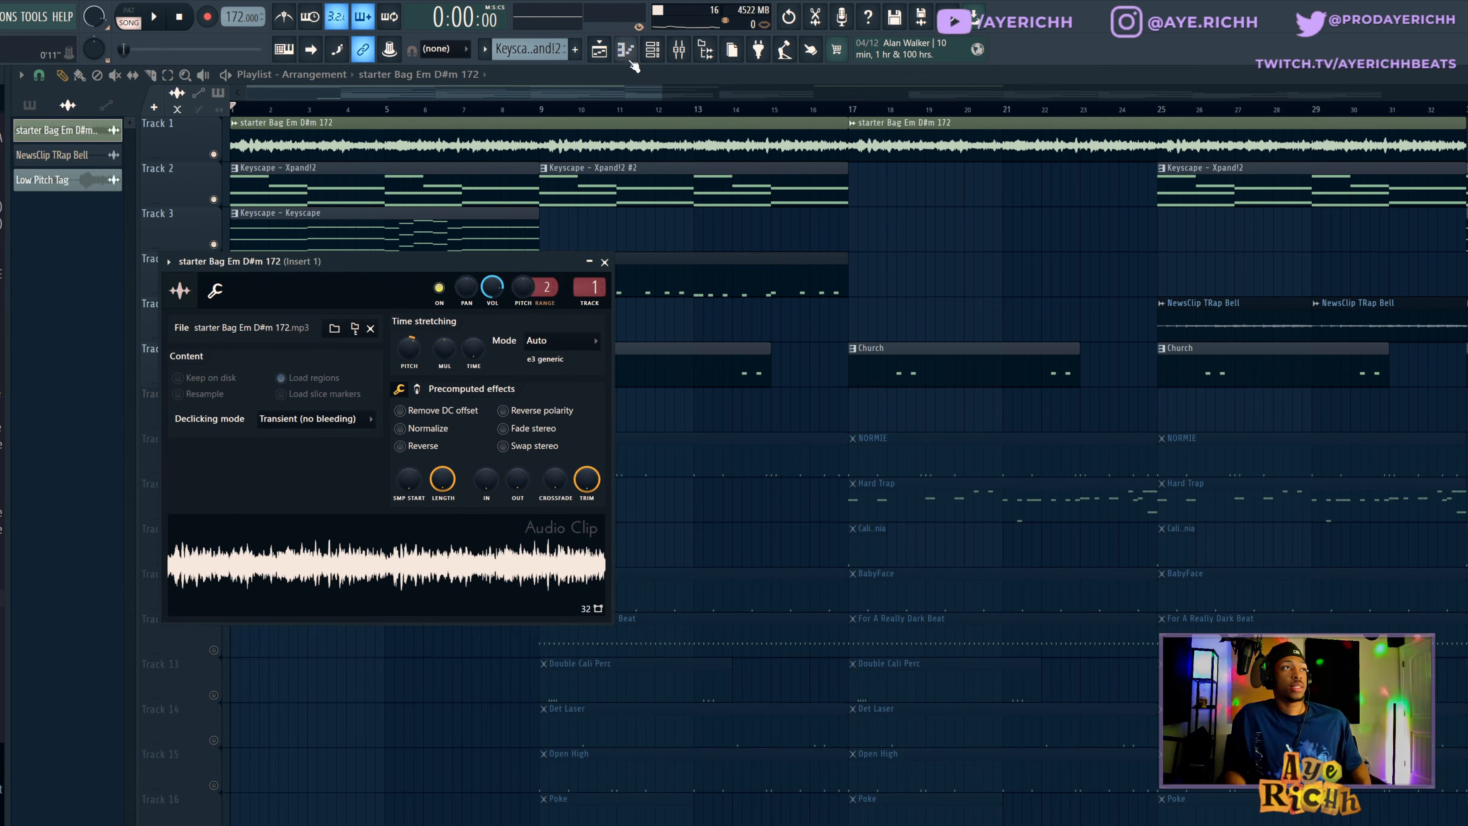
left_click(680, 58)
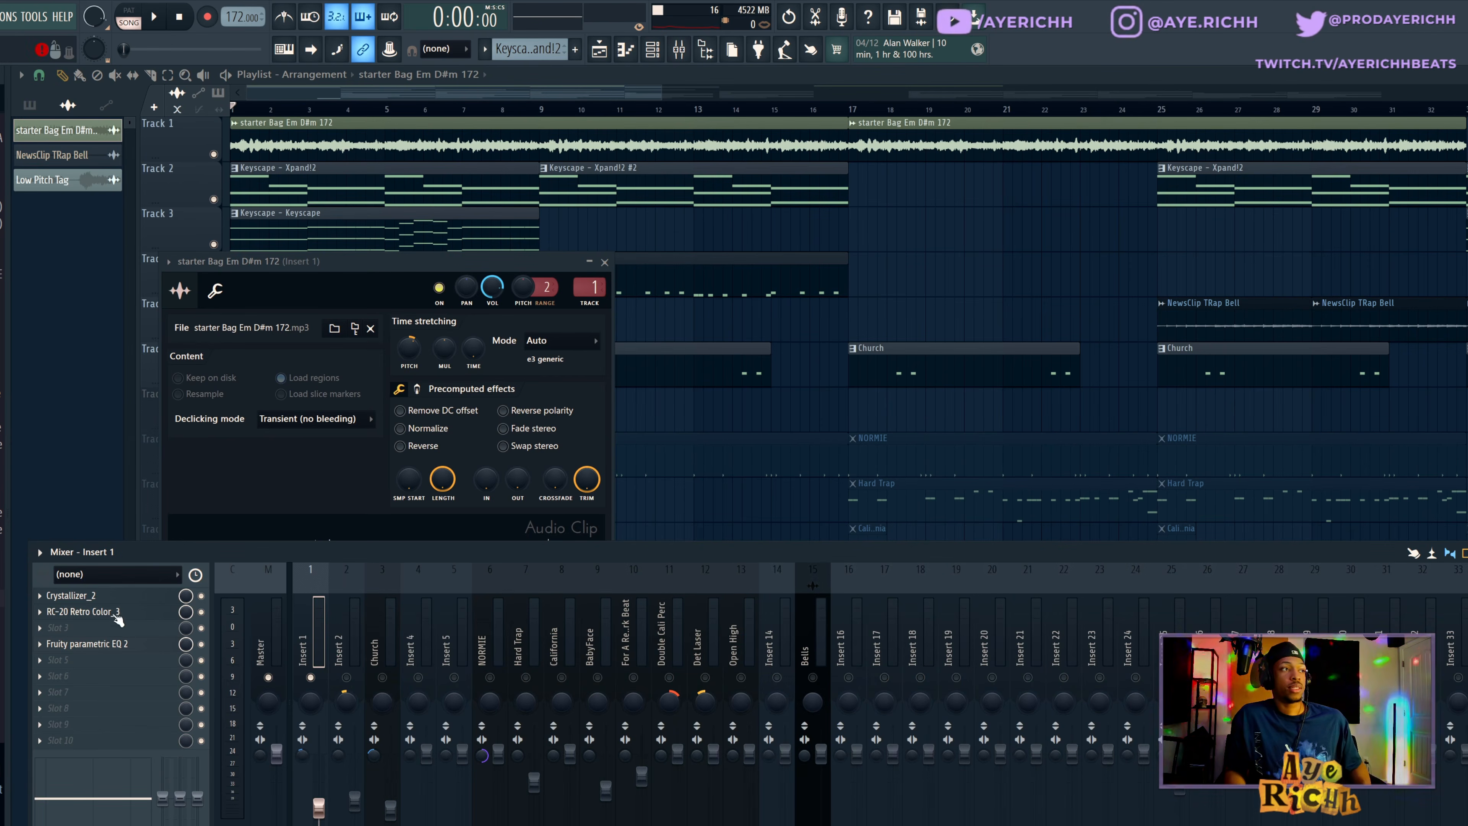
left_click(90, 596)
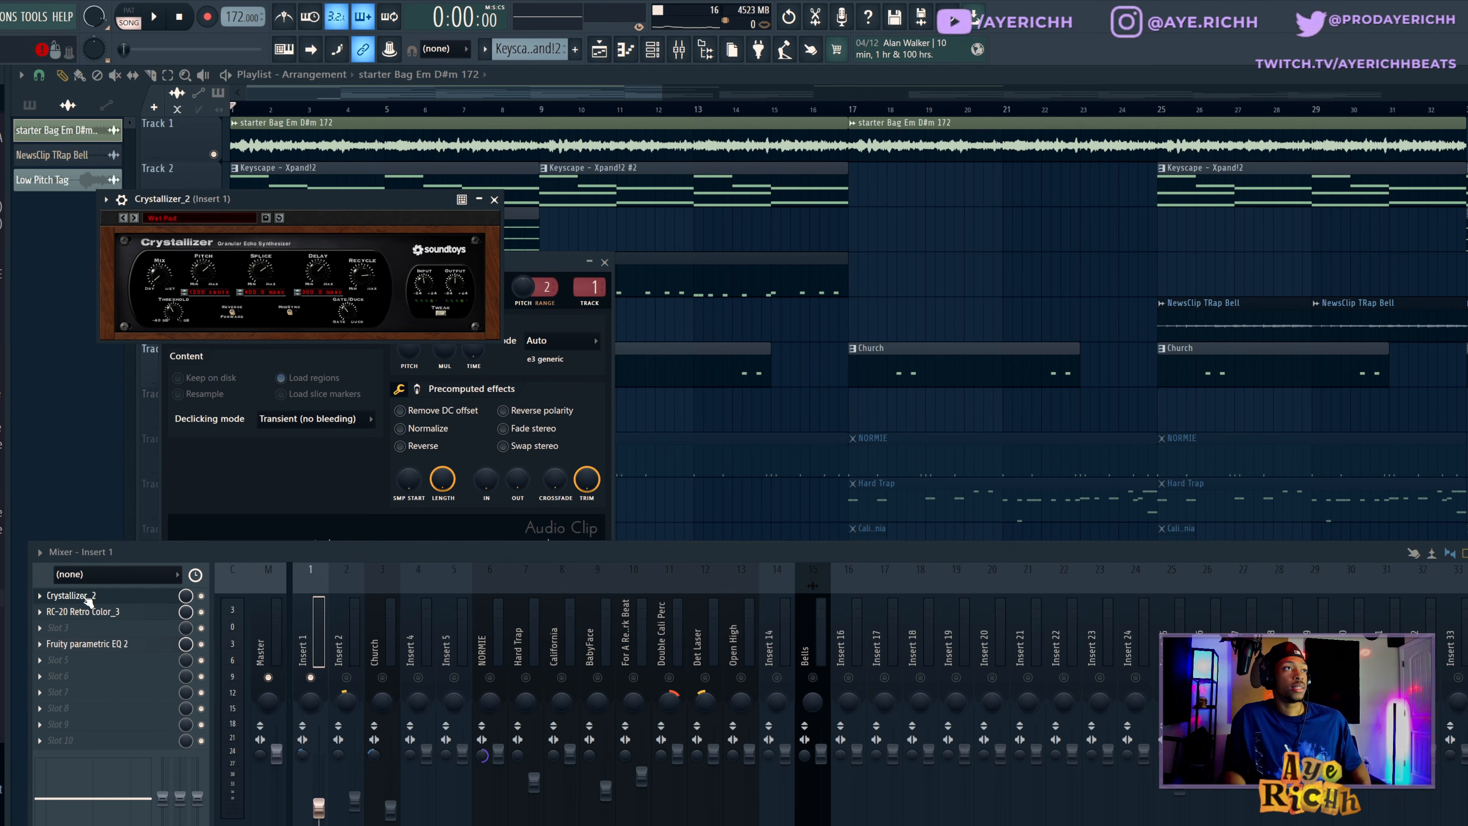
left_click(89, 599)
Step: Examine the RC-20 Retro Color_3 and Fruity parametric EQ 2 settings on Insert 1, and close all open windows
left_click(90, 618)
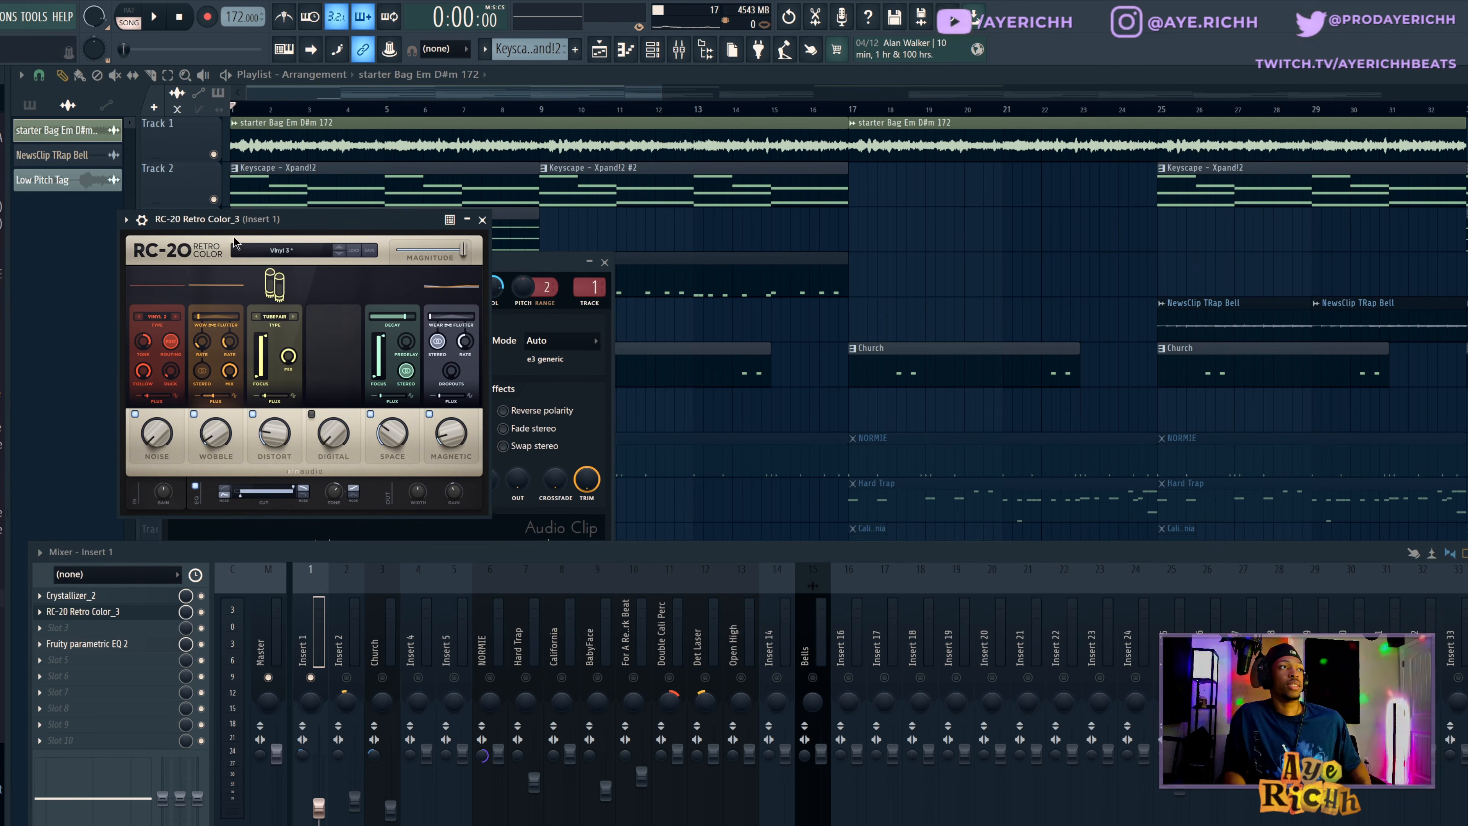
left_click_drag(260, 224, 416, 226)
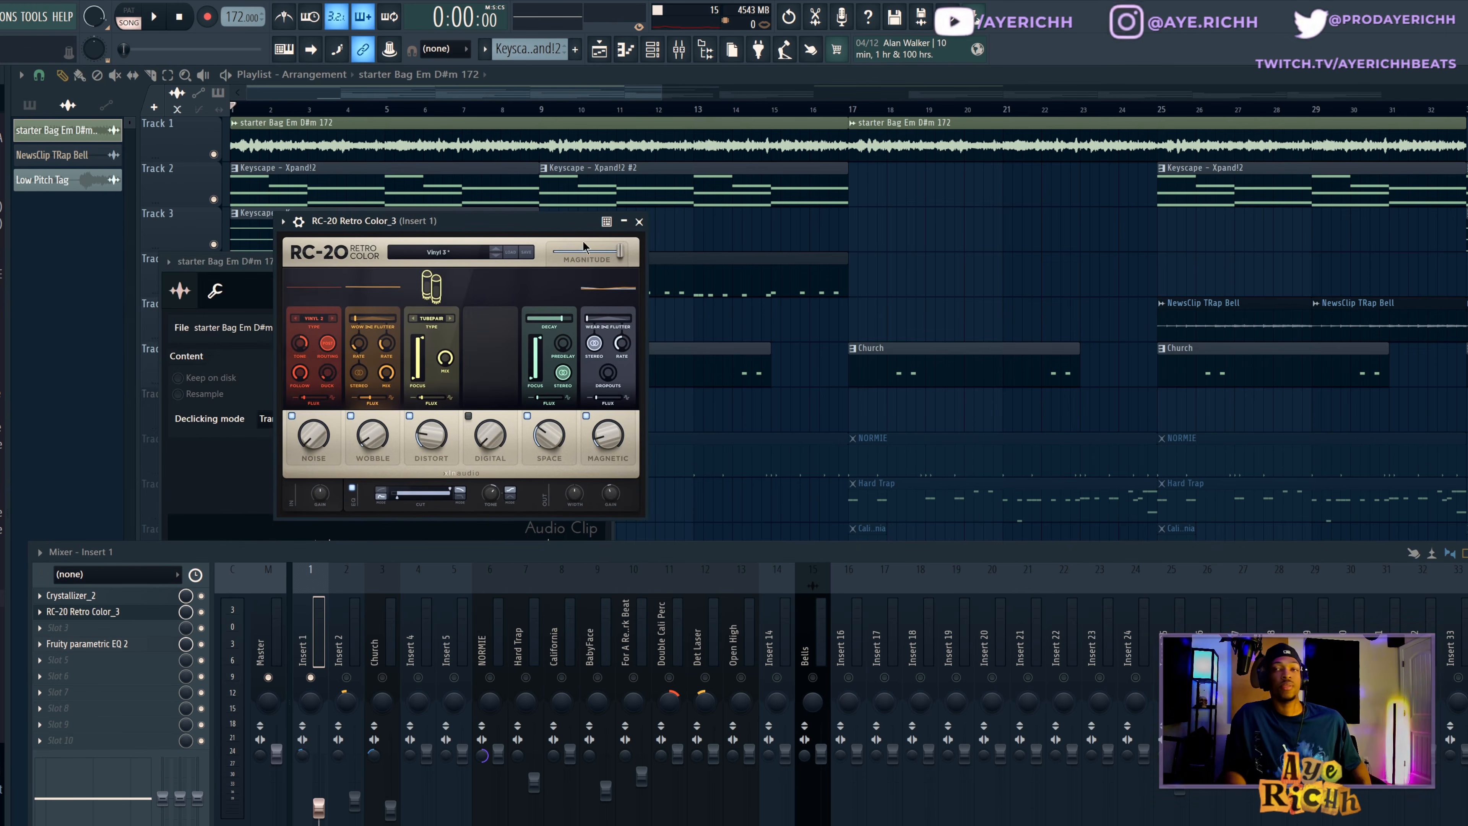
left_click(639, 222)
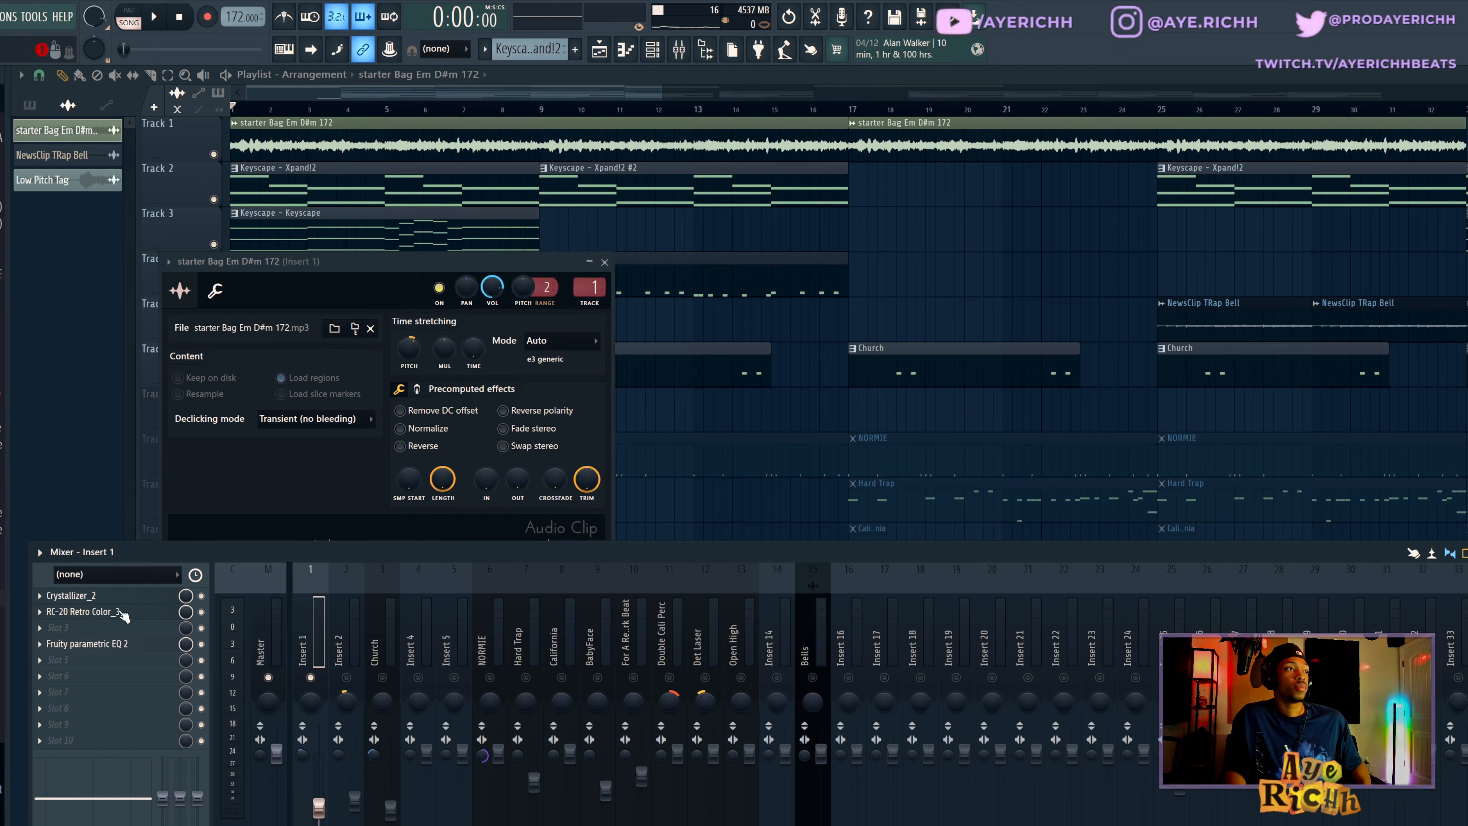
left_click(90, 644)
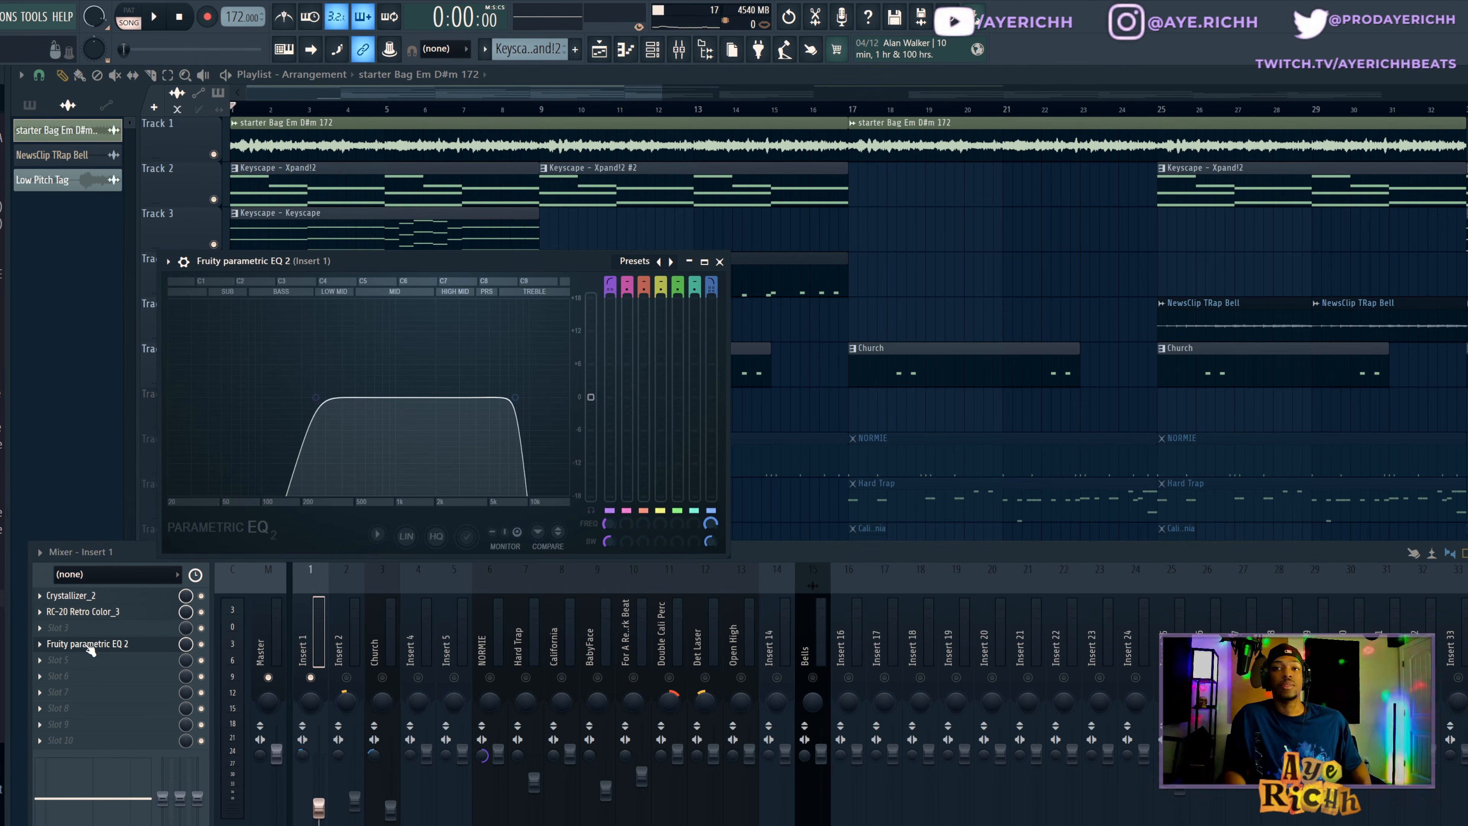
left_click(89, 647)
key("F12")
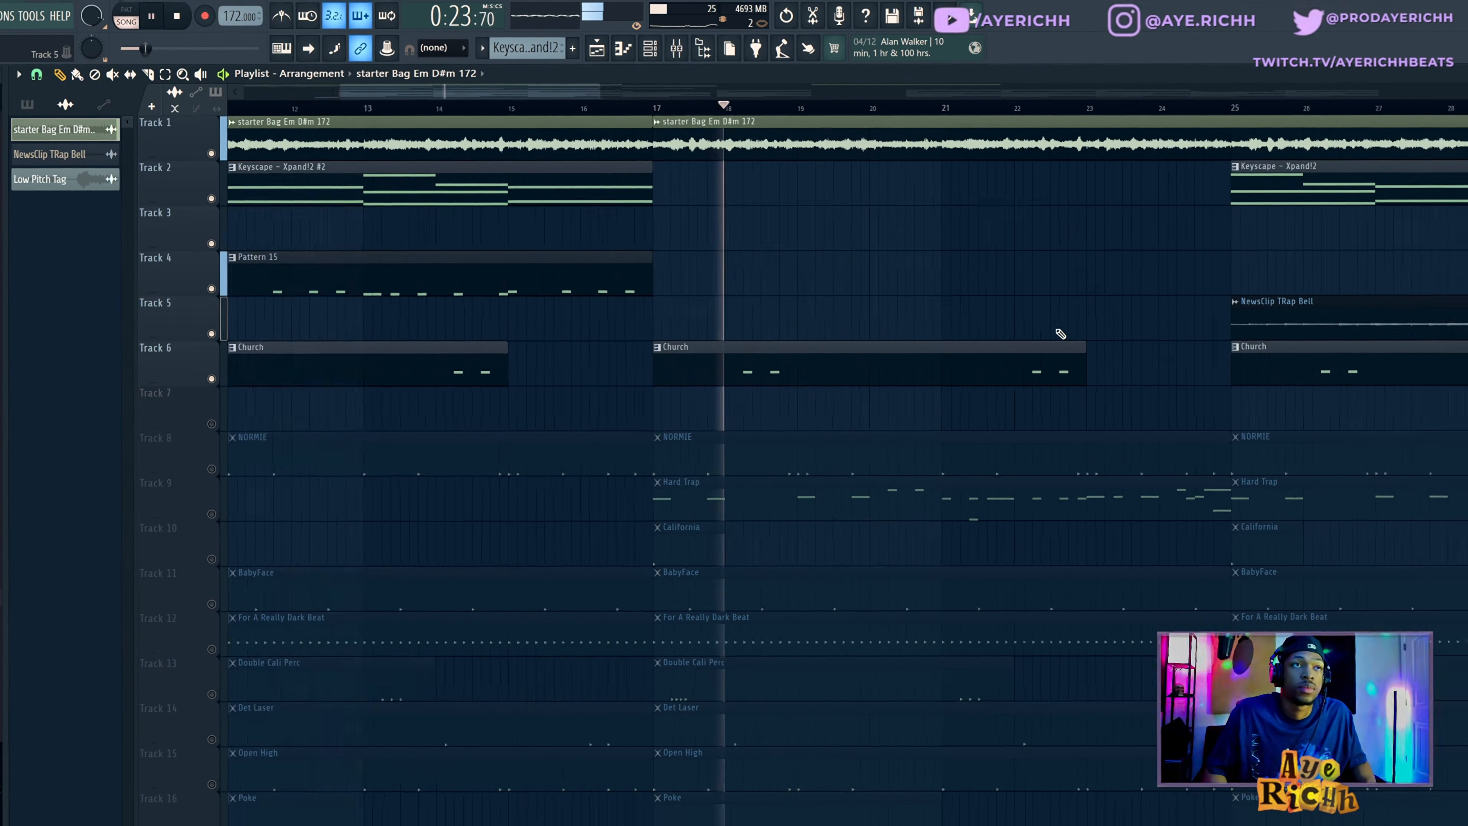
Step: Stop the playback of melody Tracks 1 to 6 and view the arrangement from bar 1
scroll(1171, 322, "up", 3)
key("space")
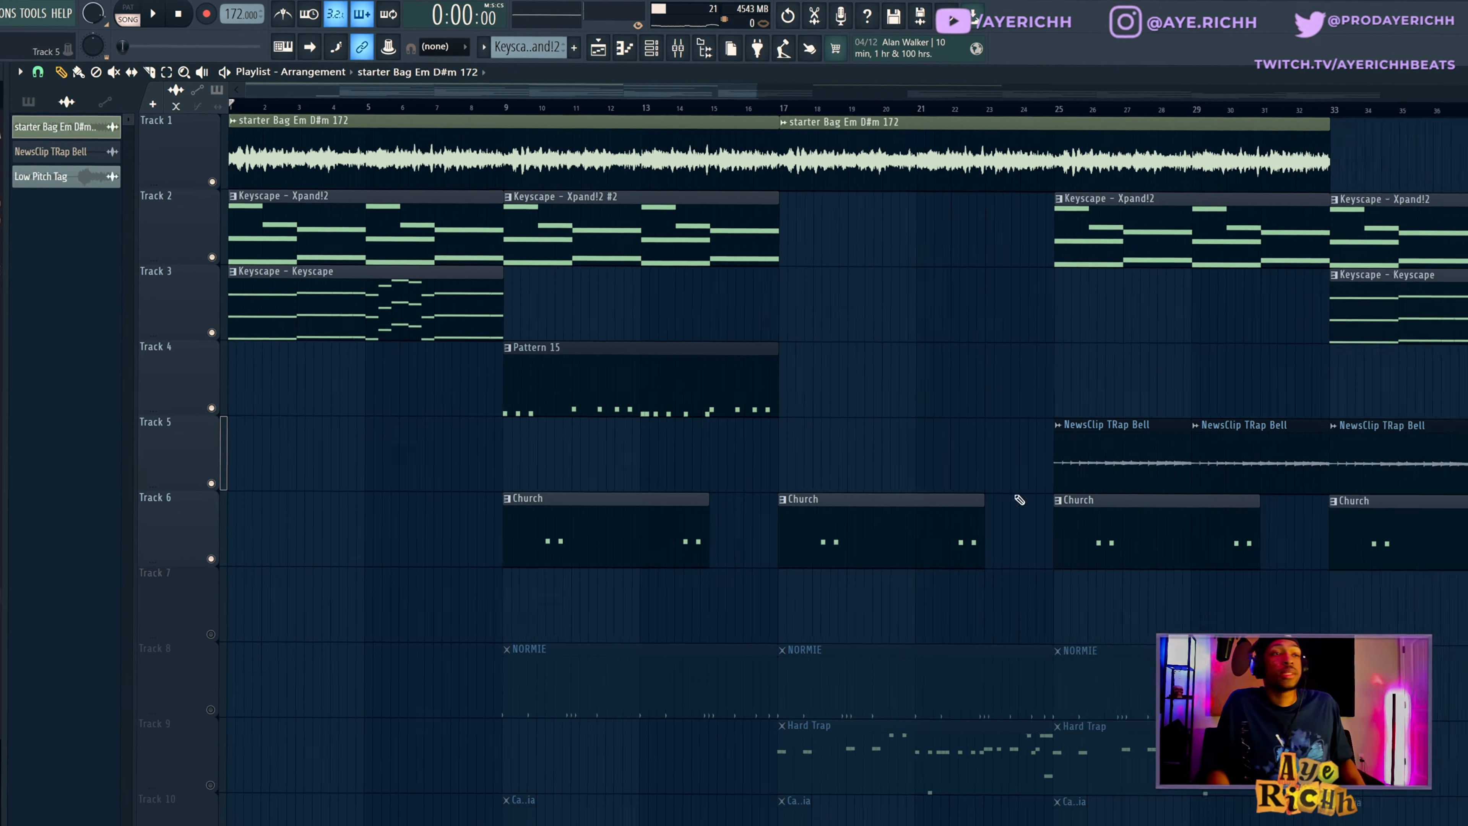
scroll(535, 698, "down", 3)
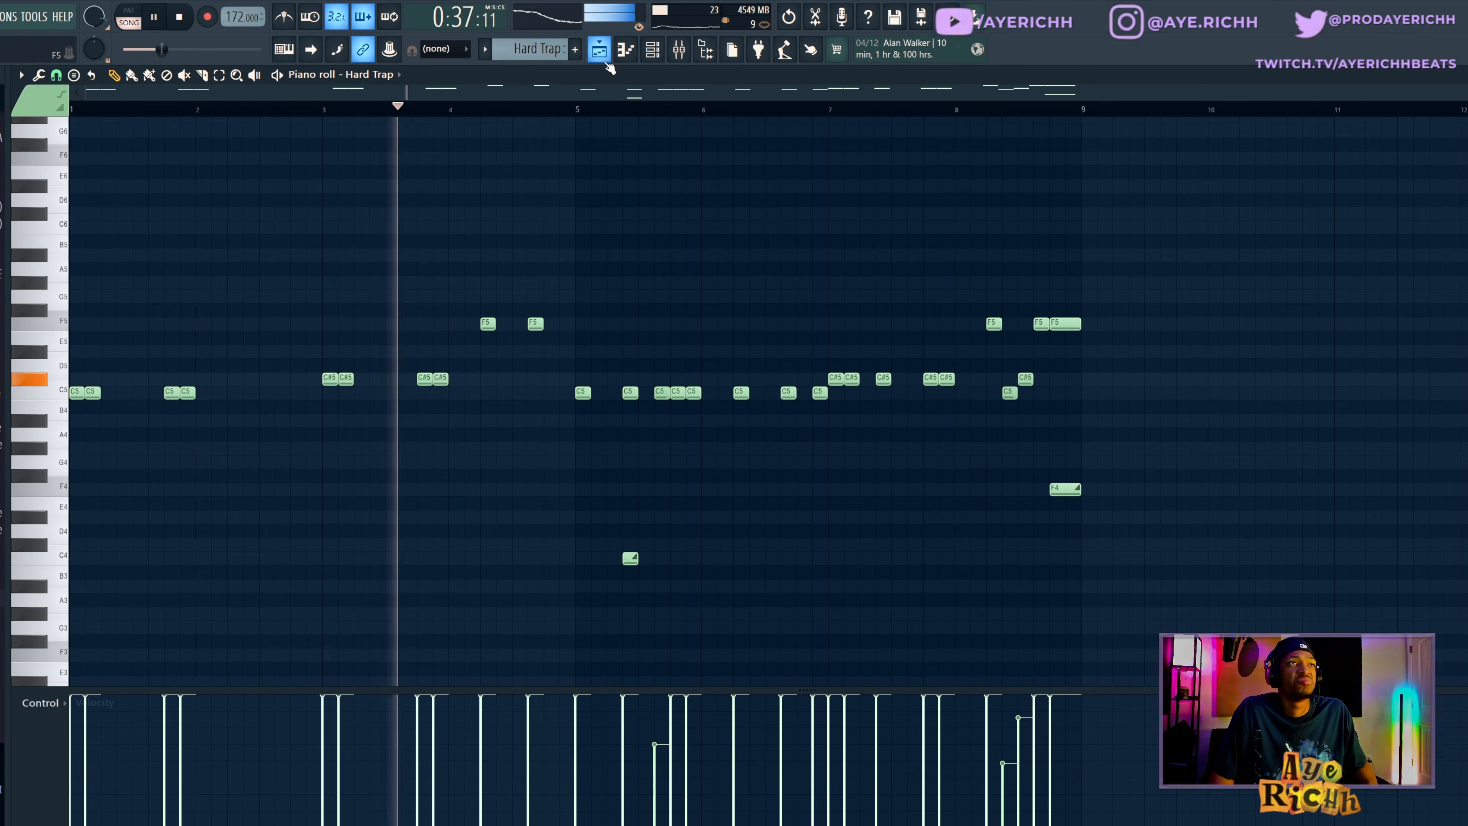
Step: Stop playback in the Hard Trap piano roll, return to the playlist and play the full beat from bar 1
key("space")
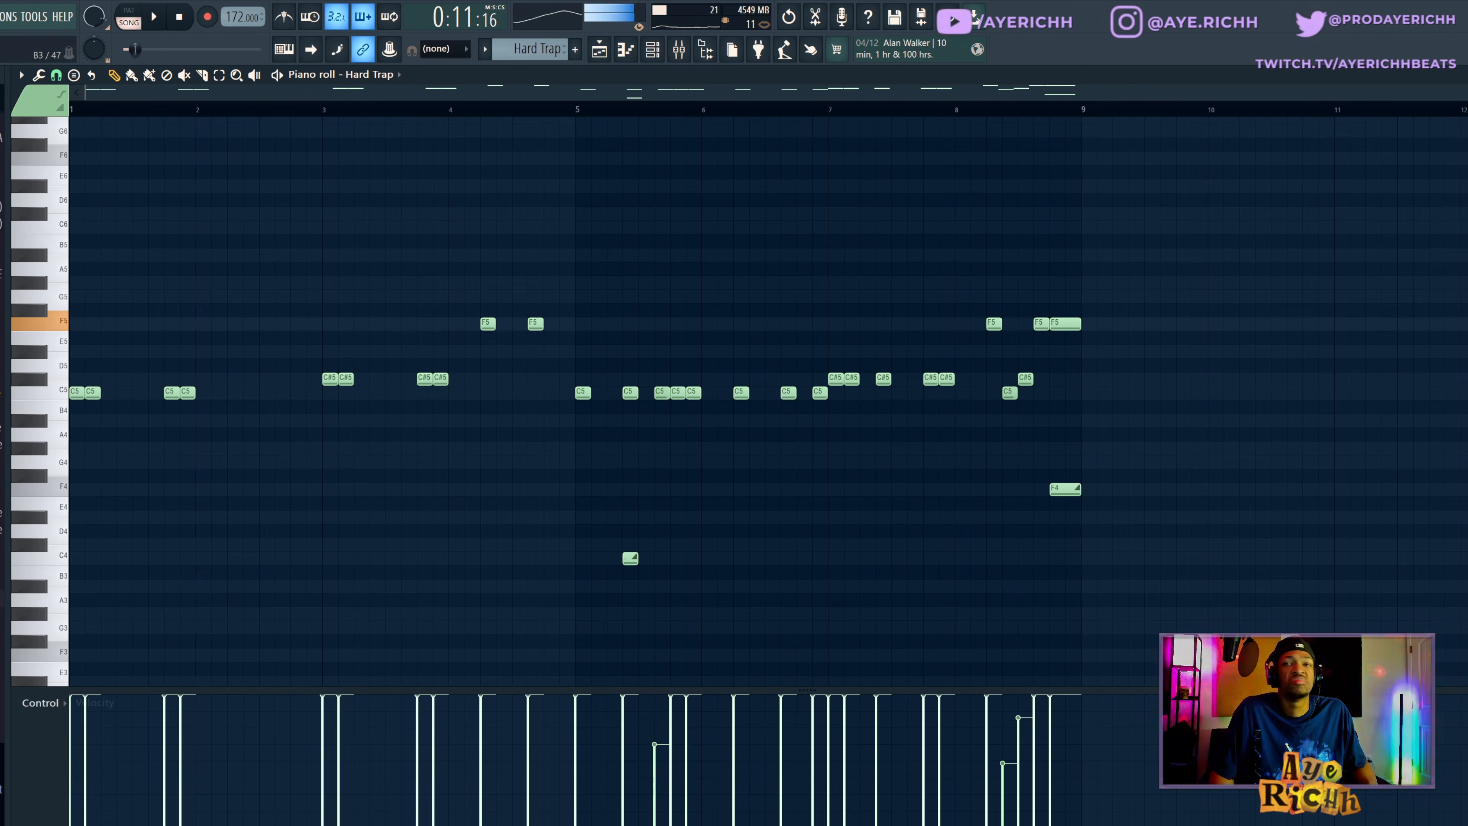
key("F5")
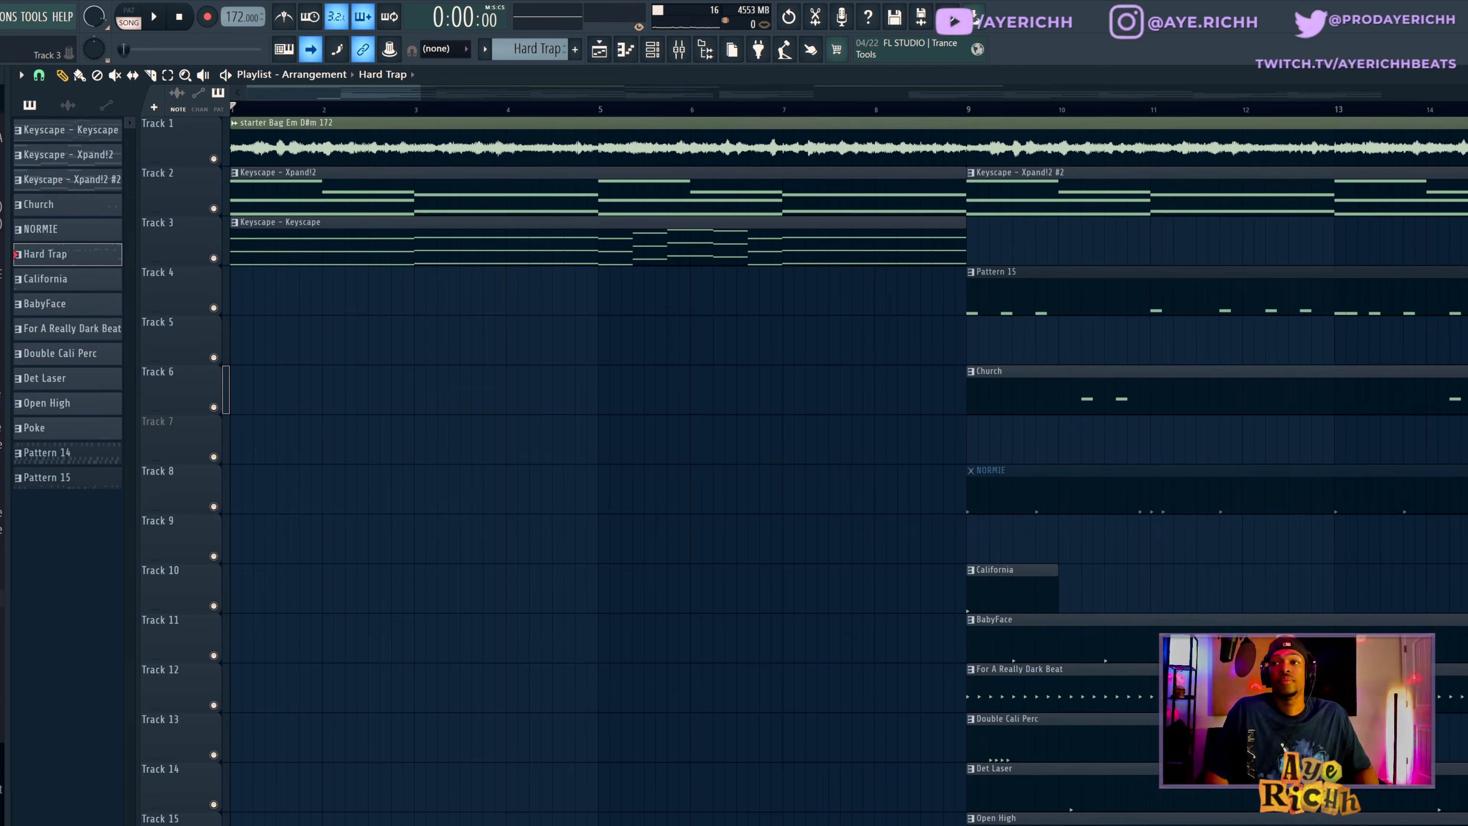
left_click(155, 17)
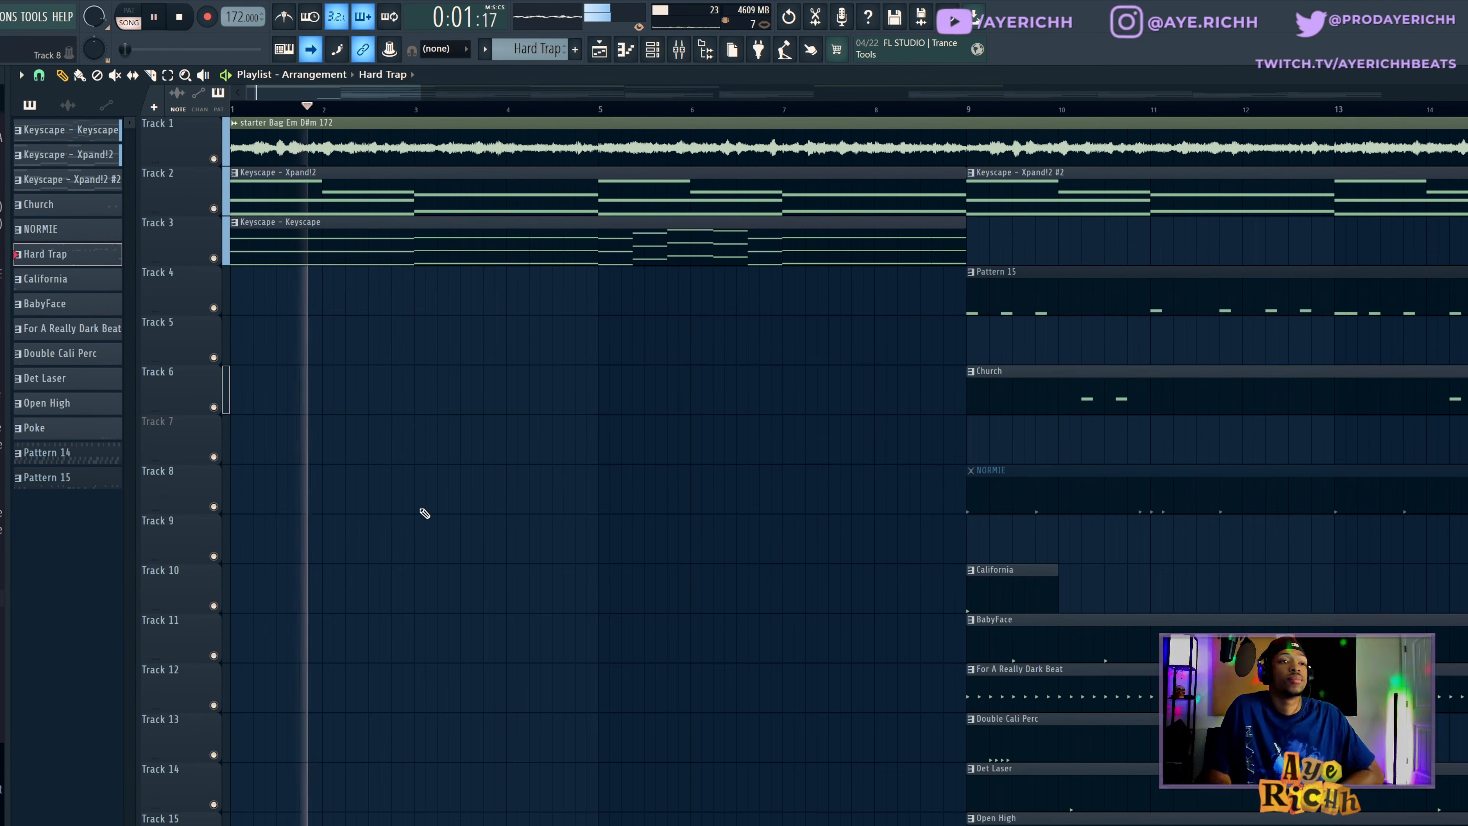